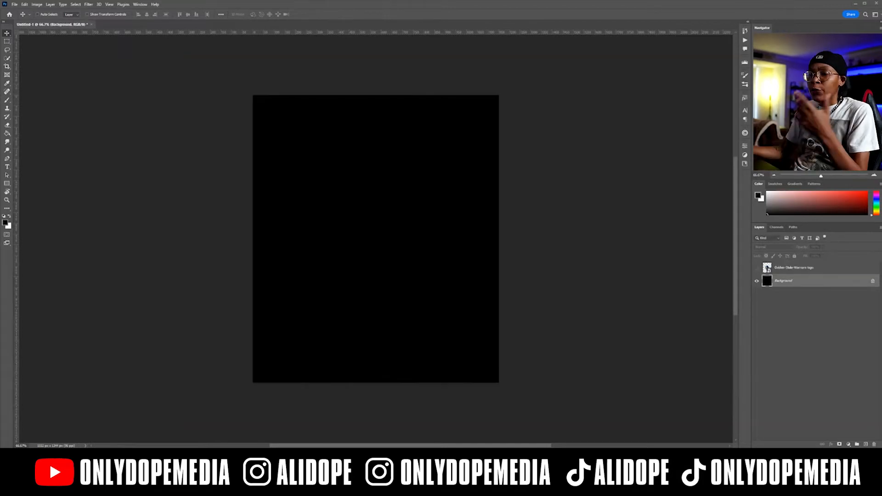
# Place the four photos of the number 3 player in blue from the 026_NBA Shirt Design Tut folder into the document.
pyautogui.click(163, 453)
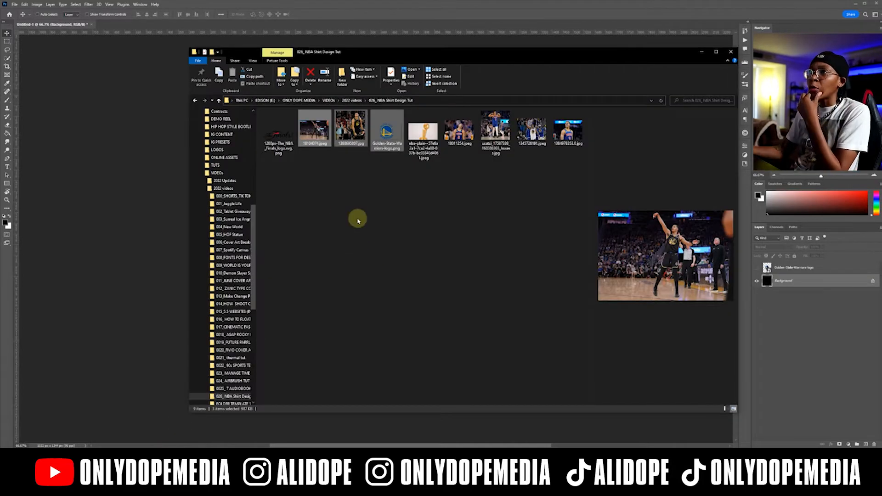
pyautogui.click(365, 140)
pyautogui.click(317, 130)
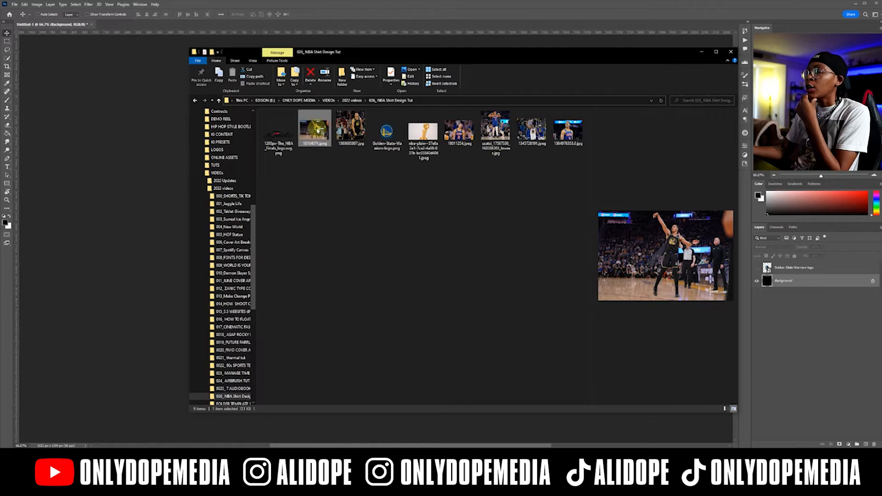
pyautogui.click(459, 131)
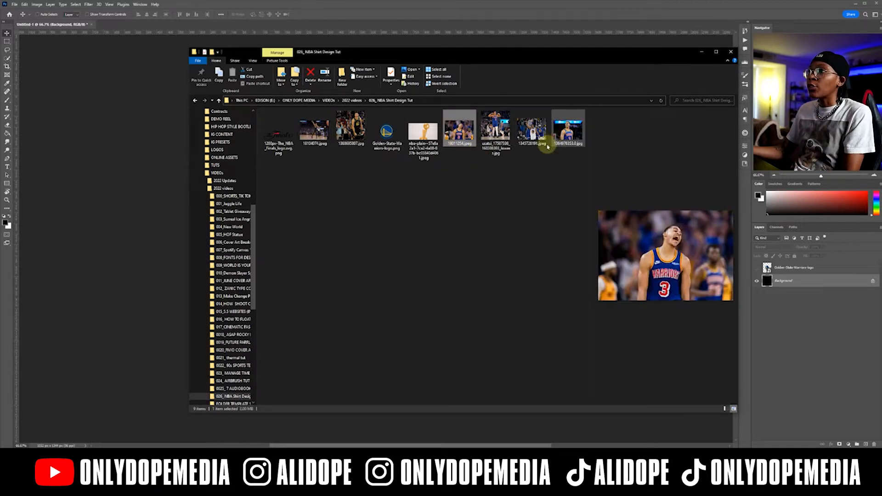
pyautogui.moveTo(561, 158); pyautogui.dragTo(88, 181)
pyautogui.press('Return')
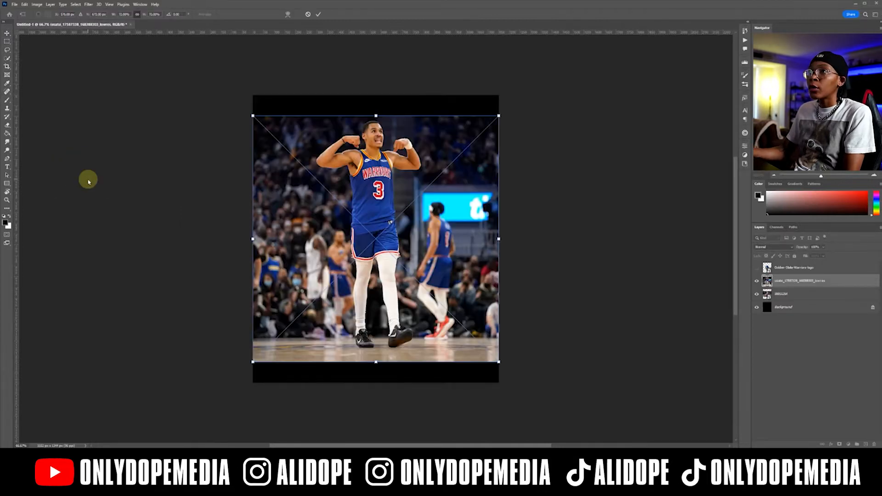
pyautogui.press('Return')
pyautogui.press('Return')
pyautogui.press('Return')
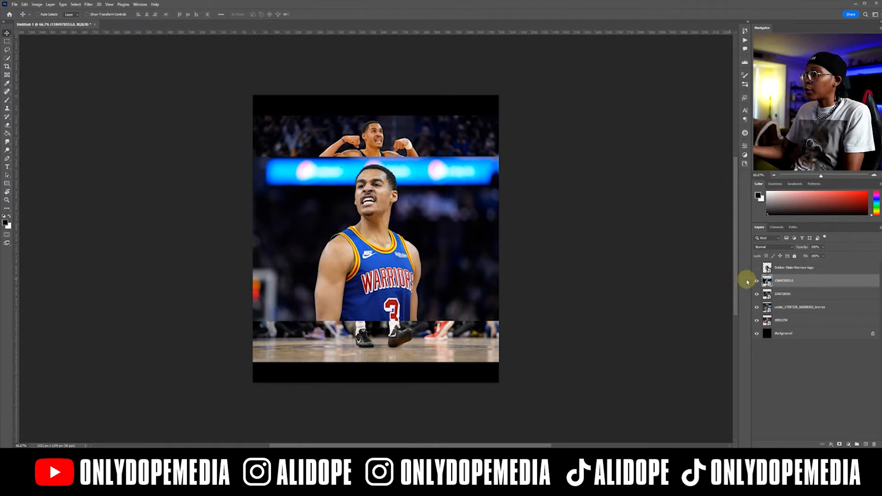
# Hide the four placed photos and preview each one, leaving only the close-up with the blue banner background visible.
pyautogui.moveTo(756, 282); pyautogui.dragTo(755, 323)
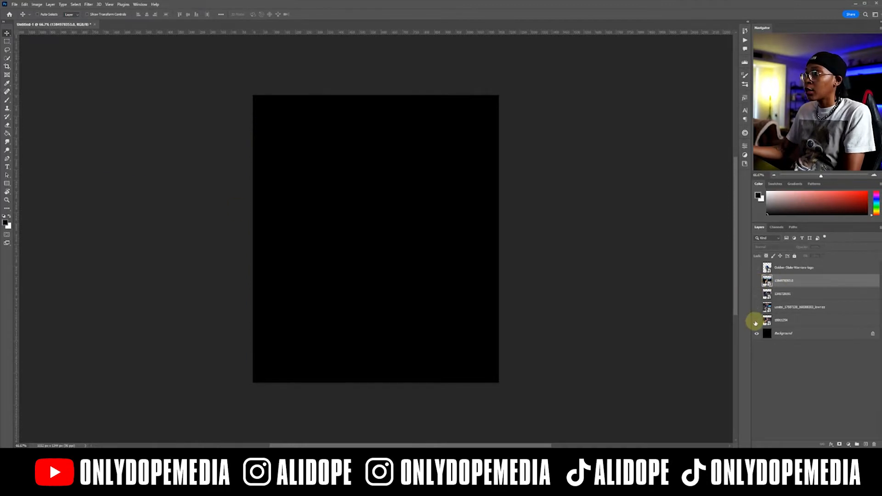
pyautogui.click(757, 321)
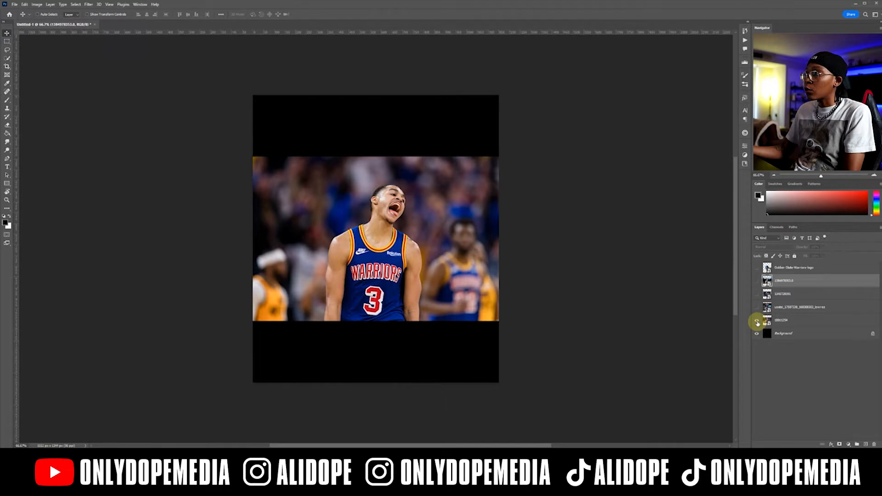
pyautogui.click(757, 322)
pyautogui.click(757, 308)
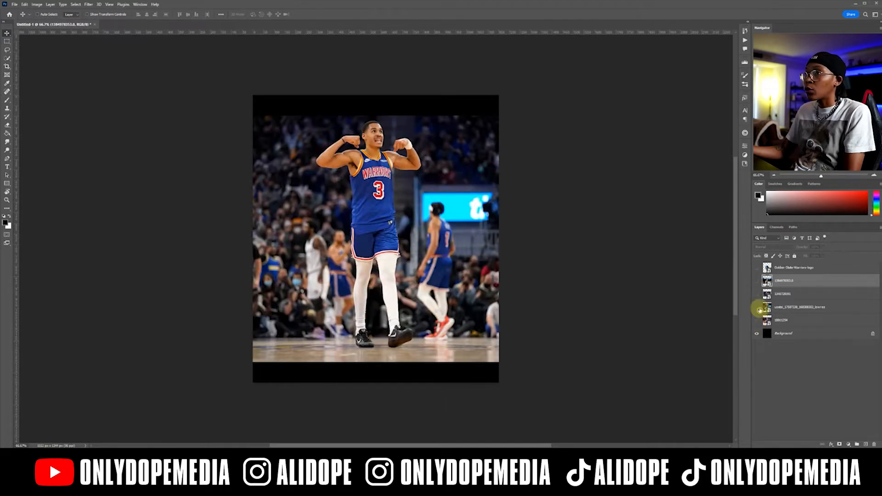
pyautogui.click(757, 307)
pyautogui.click(757, 294)
pyautogui.click(757, 294)
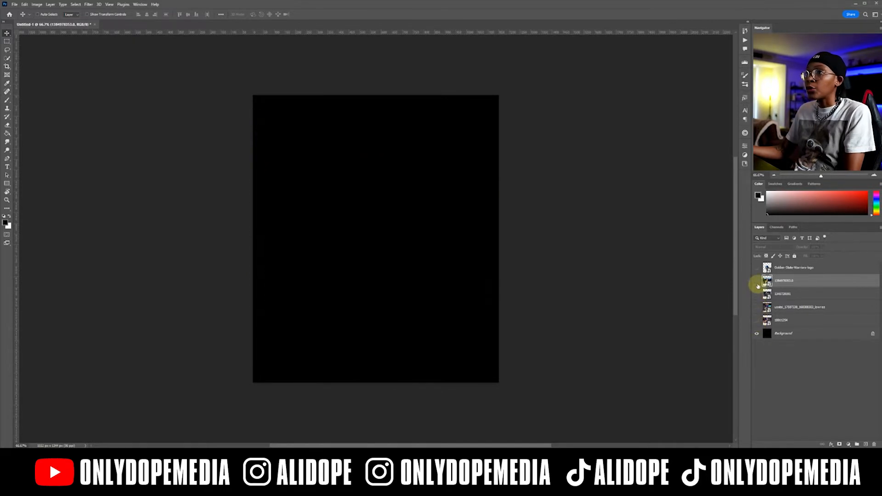
pyautogui.click(757, 281)
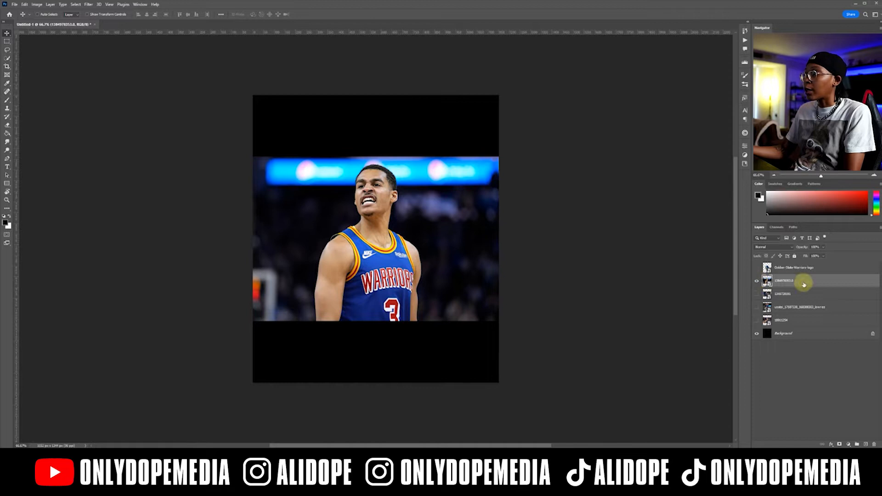
# Move the close-up photo layer directly above the Background, enlarge the photo and center the player on the canvas.
pyautogui.moveTo(803, 284); pyautogui.dragTo(792, 320)
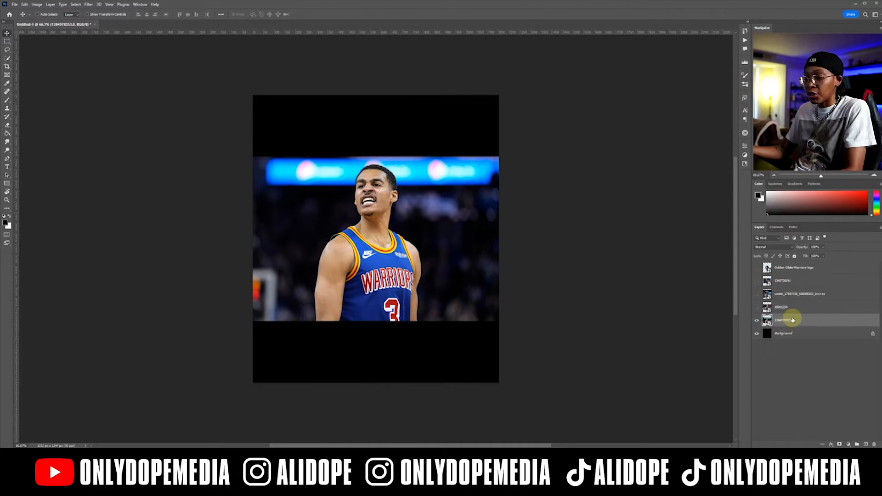
pyautogui.hotkey('ctrl', 't')
pyautogui.moveTo(500, 239); pyautogui.dragTo(596, 225)
pyautogui.press('Return')
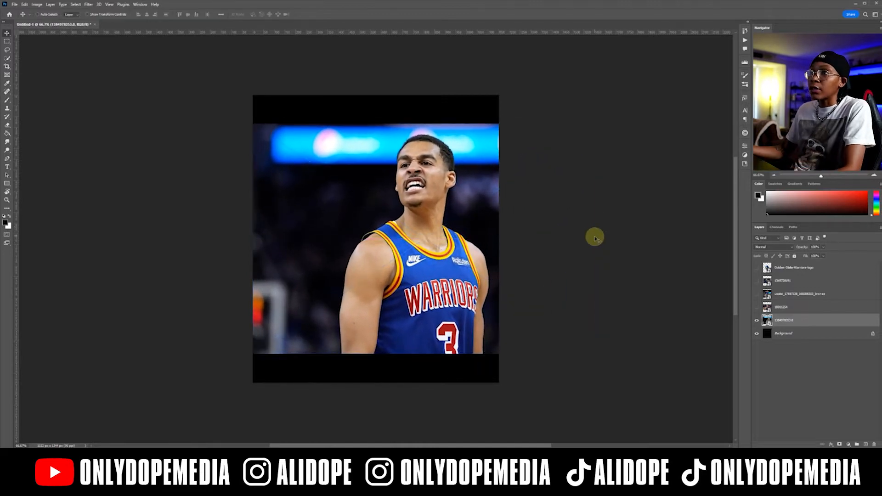
pyautogui.moveTo(378, 186); pyautogui.dragTo(329, 181)
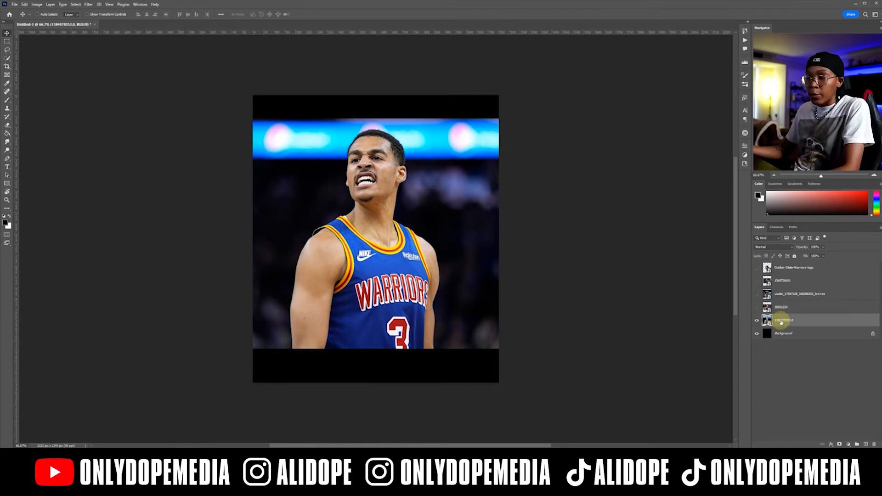
# Rasterize the close-up photo layer and select its subject automatically.
pyautogui.rightClick(800, 323)
pyautogui.click(819, 161)
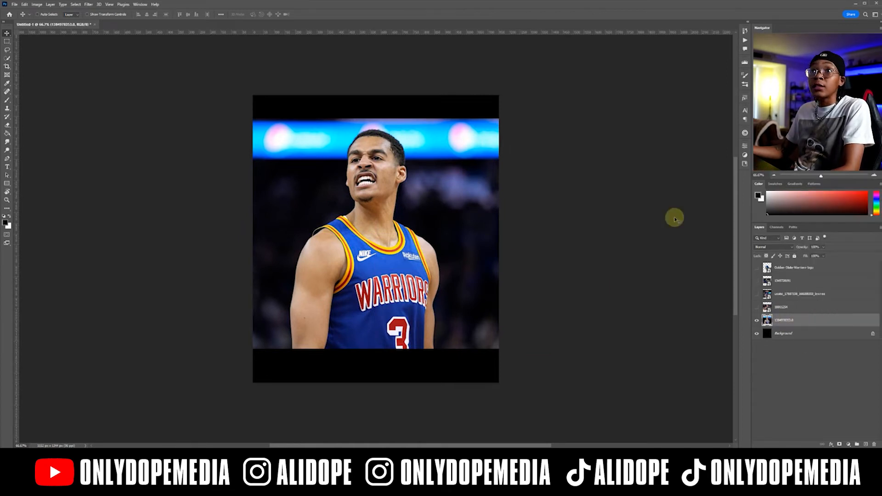
pyautogui.click(74, 5)
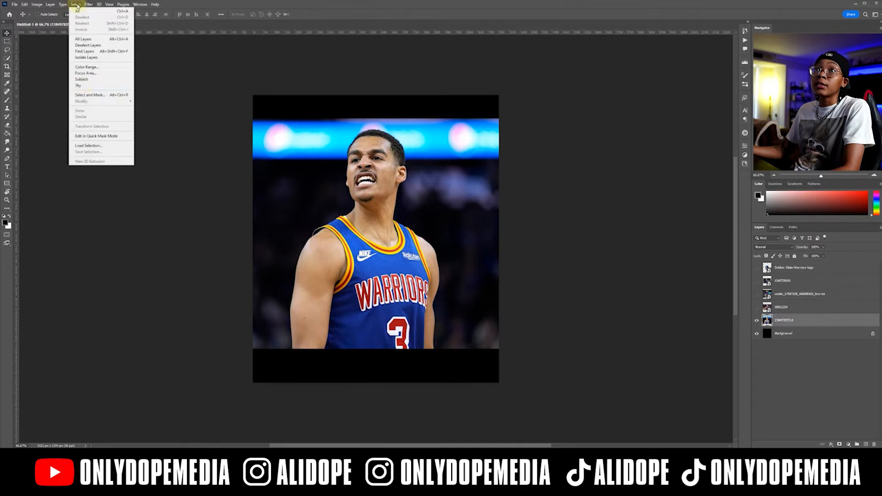
pyautogui.click(92, 82)
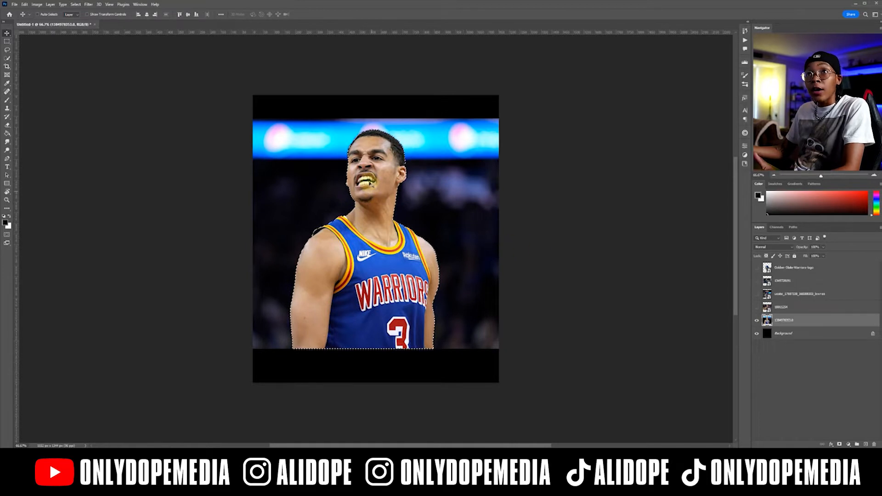
# Copy the selected player, delete the original close-up layer and paste the cutout as a new layer.
pyautogui.click(25, 5)
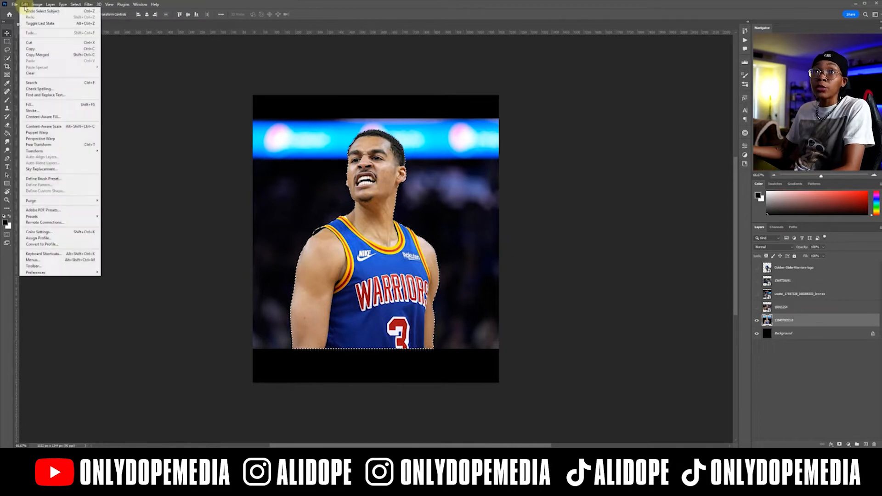
pyautogui.click(29, 49)
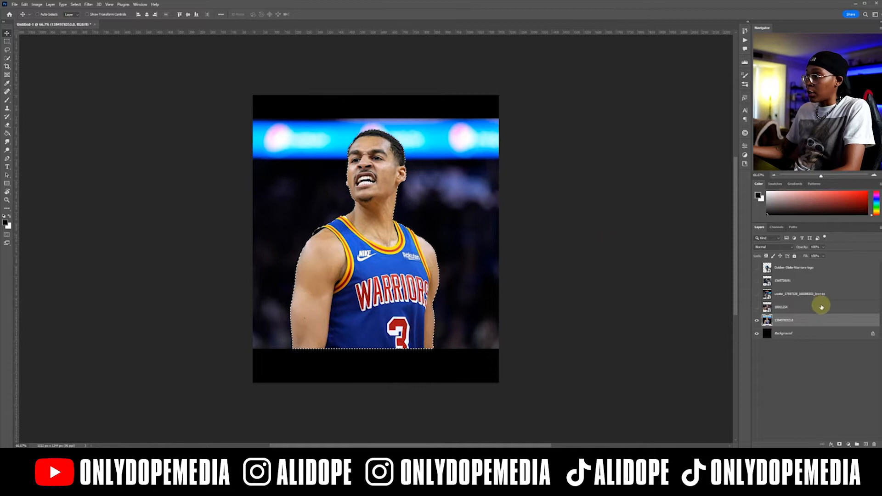
pyautogui.press('Delete')
pyautogui.hotkey('ctrl', 'd')
pyautogui.press('Delete')
pyautogui.hotkey('ctrl', 'v')
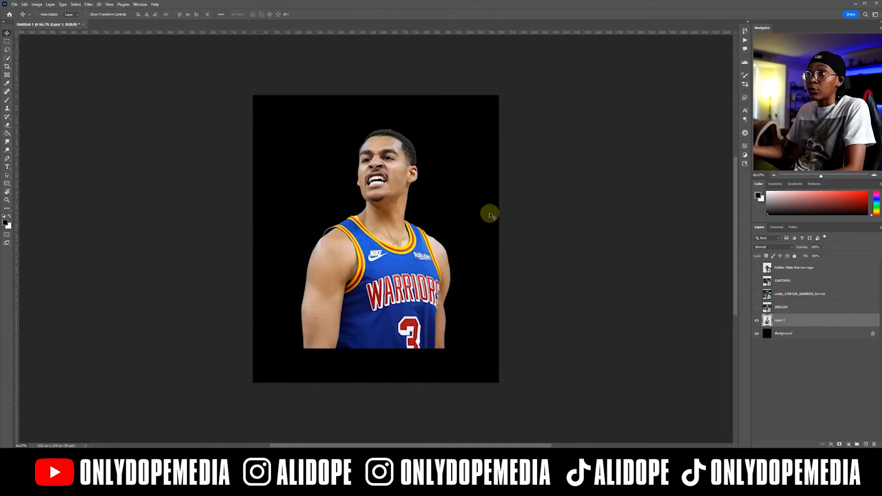
# Select the empty area around the player cutout with the Magic Wand, feather the selection and deselect.
pyautogui.rightClick(10, 58)
pyautogui.click(37, 73)
pyautogui.click(323, 148)
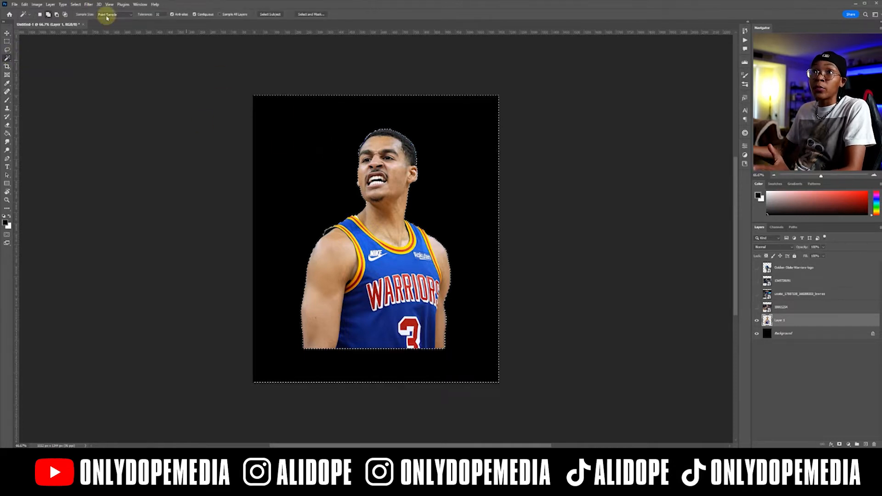
pyautogui.click(76, 4)
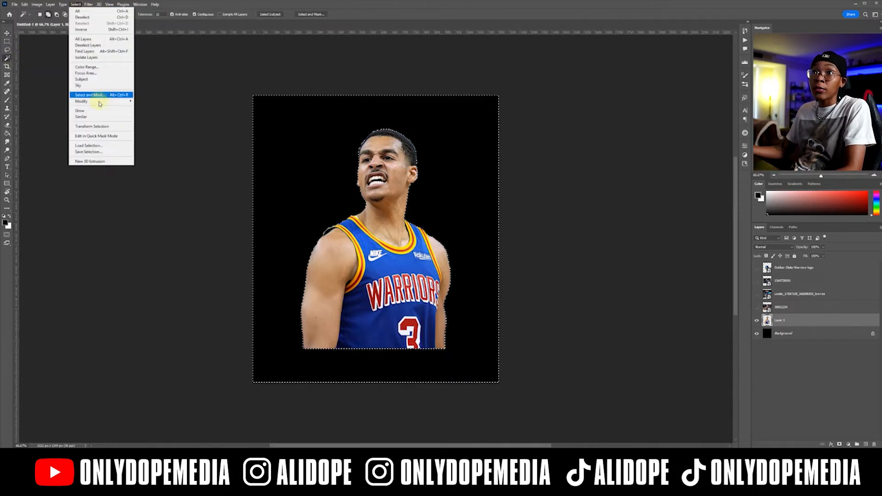
pyautogui.moveTo(96, 106)
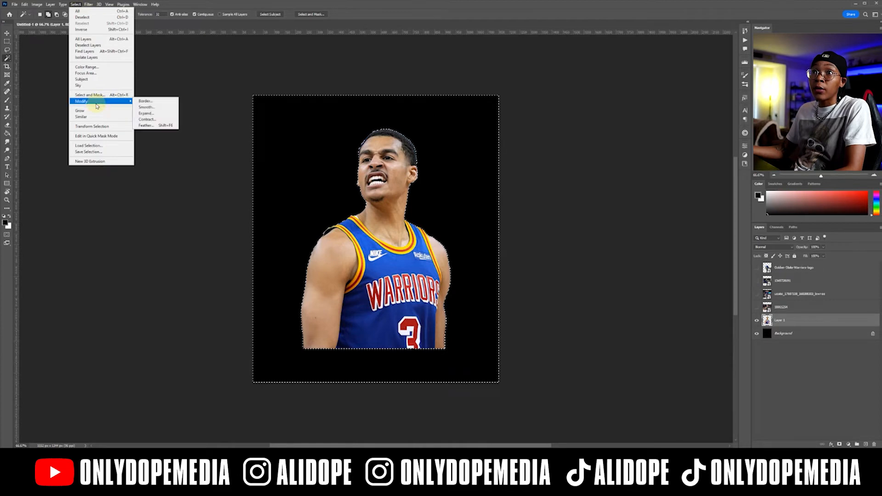
pyautogui.click(145, 126)
pyautogui.press('Return')
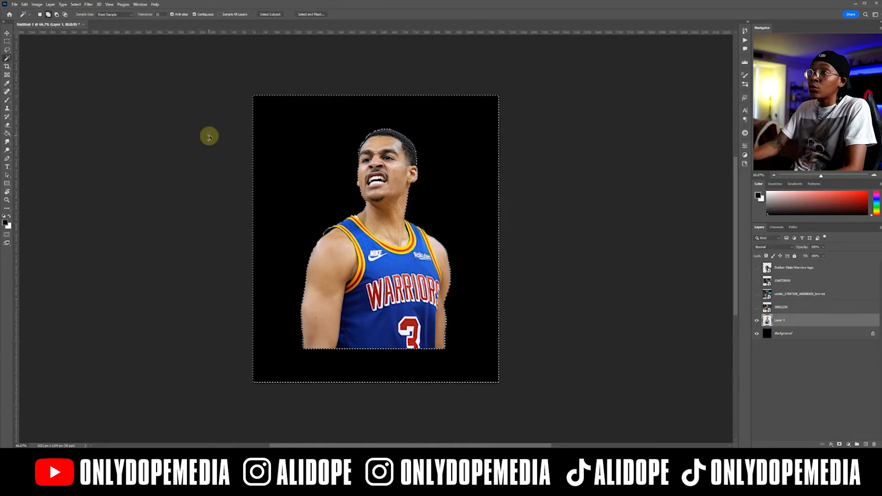
pyautogui.hotkey('ctrl', 'd')
# Move the player cutout slightly upward and convert its layer to a smart object.
pyautogui.press('v')
pyautogui.moveTo(356, 182)
pyautogui.mouseDown()
pyautogui.moveTo(267, 164)
pyautogui.moveTo(72, 147)
pyautogui.moveTo(313, 204)
pyautogui.moveTo(305, 160)
pyautogui.moveTo(359, 167)
pyautogui.mouseUp()
pyautogui.rightClick(827, 320)
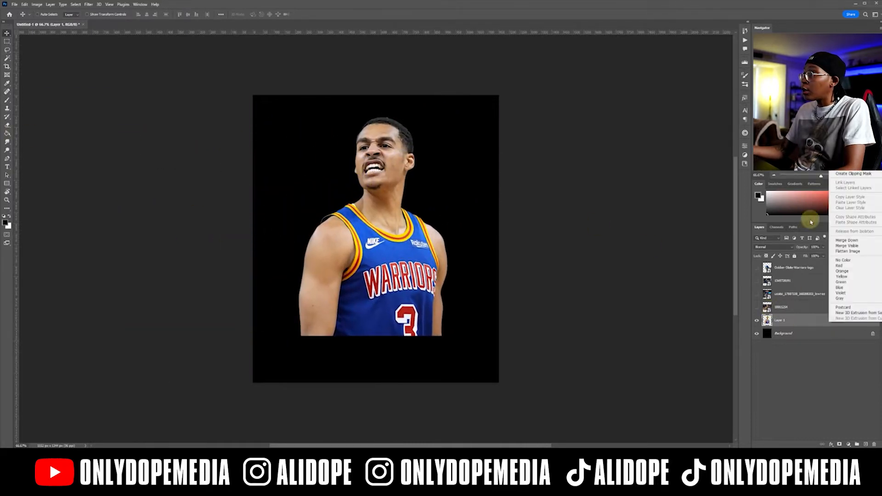
pyautogui.click(767, 344)
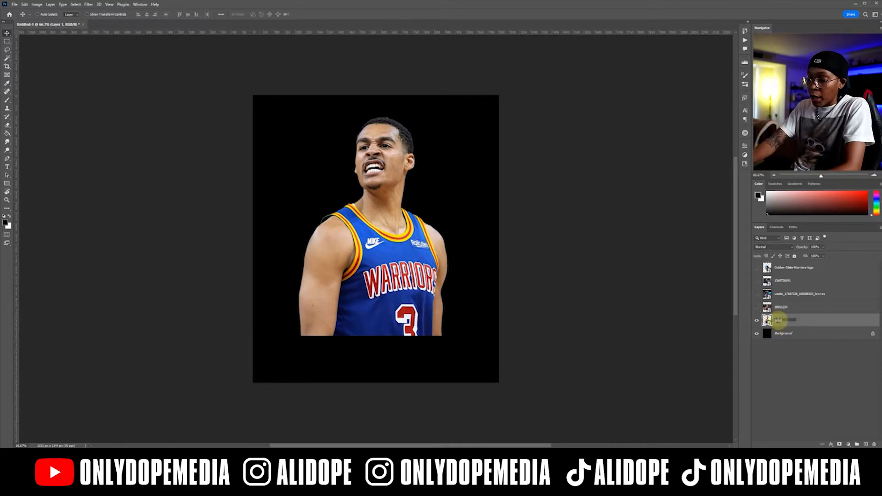
# Rename the cutout layer "poole main" and nudge the cutout slightly down and to the right.
pyautogui.write('poole main')
pyautogui.press('Return')
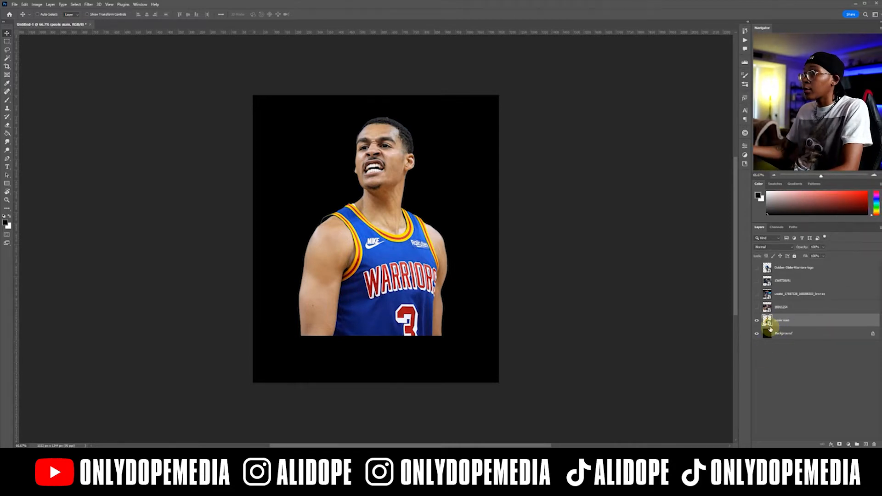
pyautogui.moveTo(384, 229)
pyautogui.mouseDown()
pyautogui.moveTo(374, 228)
pyautogui.moveTo(391, 230)
pyautogui.mouseUp()
# Preview the remaining player photos by toggling their layers' visibility.
pyautogui.click(757, 308)
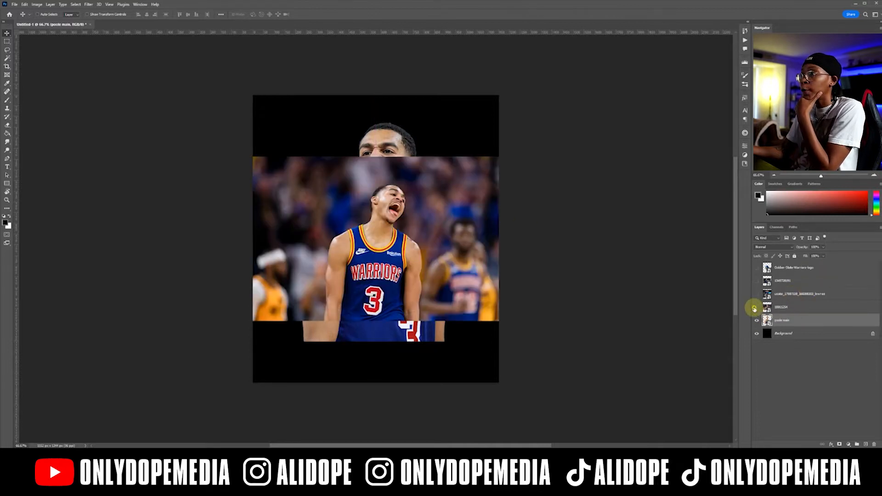
pyautogui.click(755, 307)
pyautogui.click(757, 294)
pyautogui.click(761, 281)
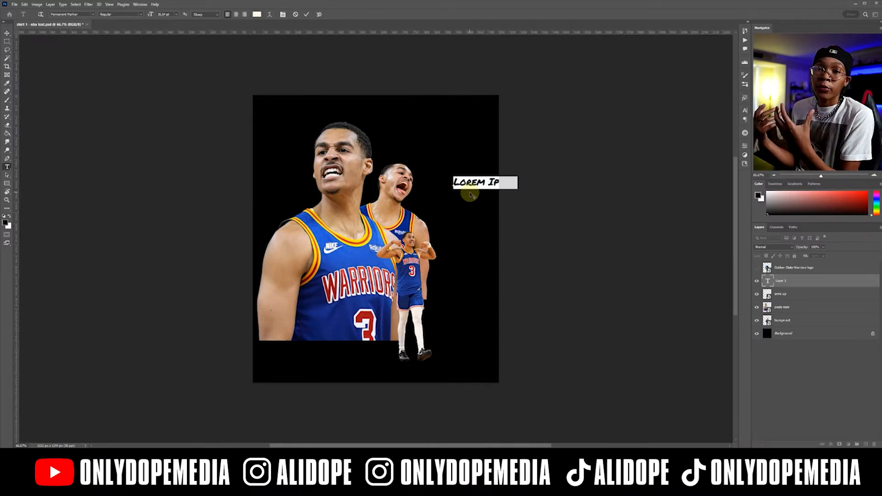
# Replace the placeholder text beside the player cutouts with "poole".
pyautogui.write('Pool')
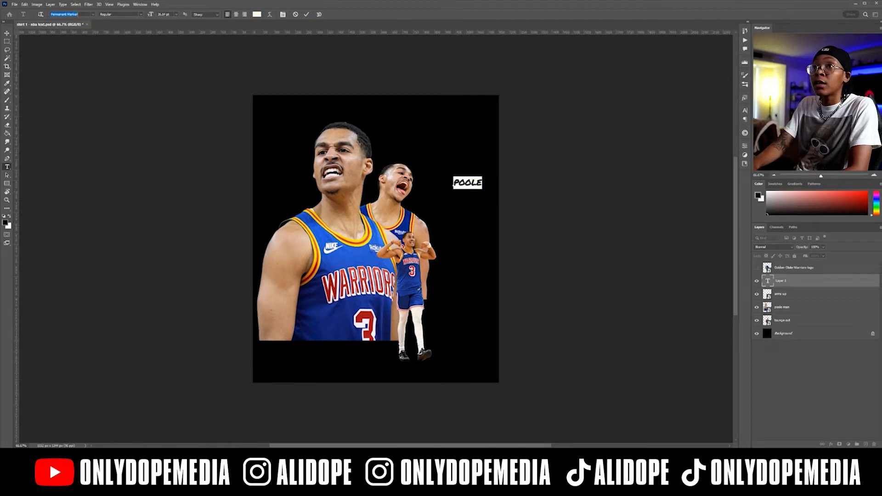
pyautogui.write('sa')
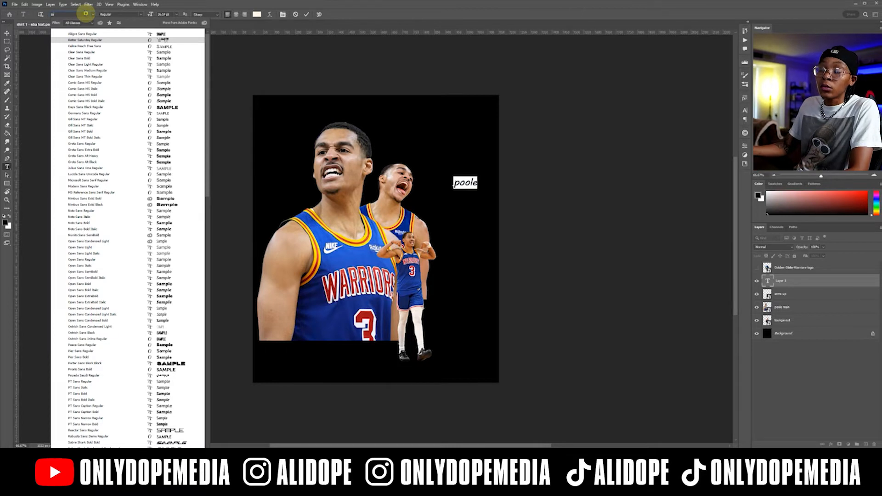
pyautogui.write('m')
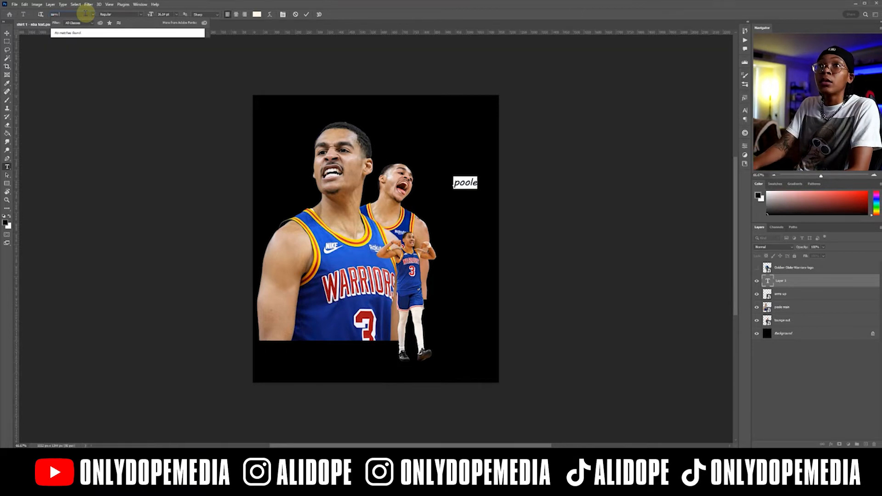
pyautogui.press('BackSpace')
pyautogui.press('BackSpace')
pyautogui.press('BackSpace')
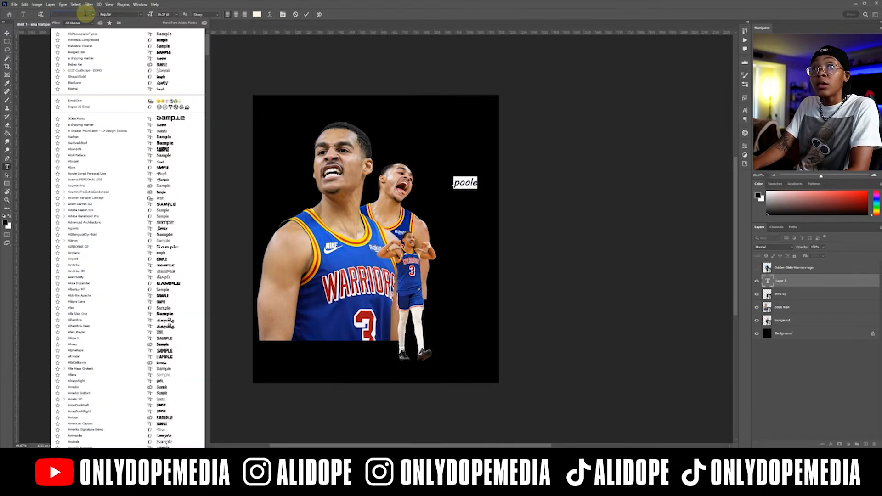
# Set the "poole" text's font to MVSans Bold and apply All Caps.
pyautogui.write('mv')
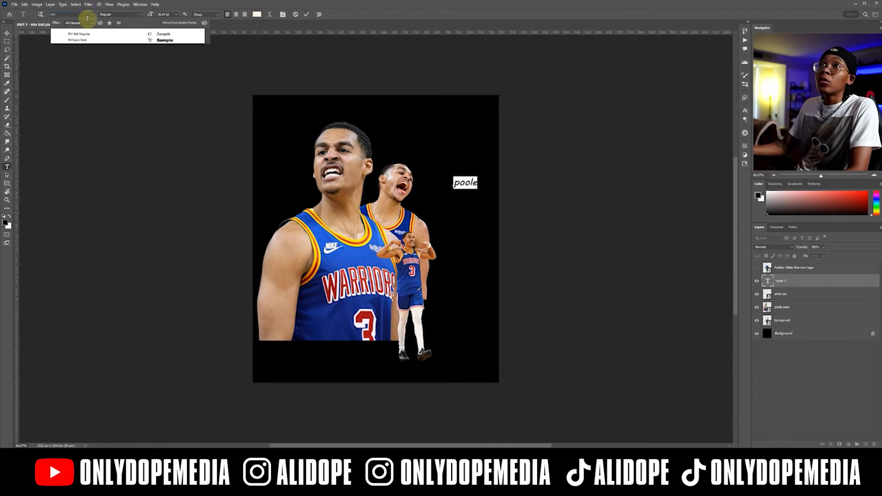
pyautogui.click(87, 40)
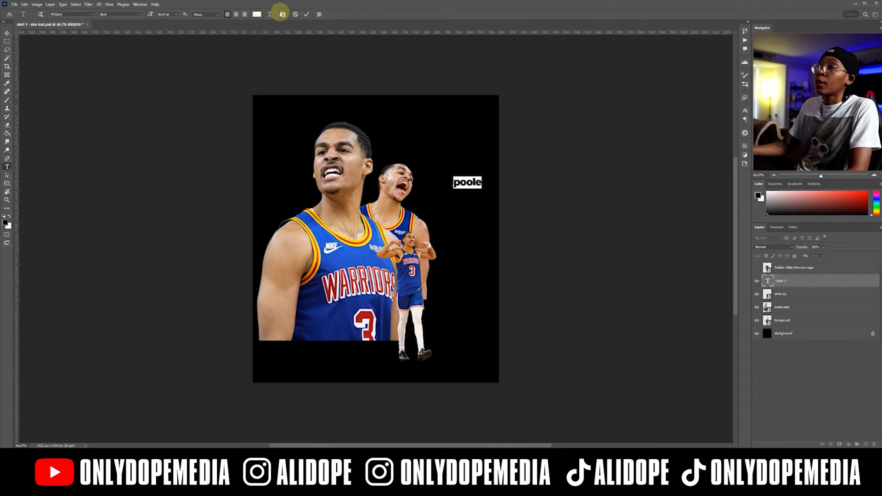
pyautogui.click(281, 13)
pyautogui.click(692, 155)
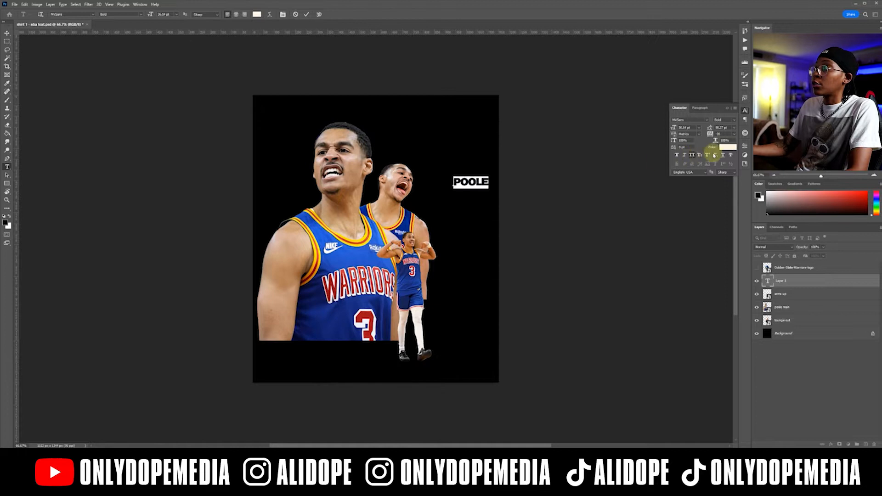
# Set the "POOLE" text's tracking to 0, enlarge it until it spans the canvas width, and move it across the canvas top.
pyautogui.click(735, 134)
pyautogui.click(721, 175)
pyautogui.moveTo(674, 128); pyautogui.dragTo(744, 117)
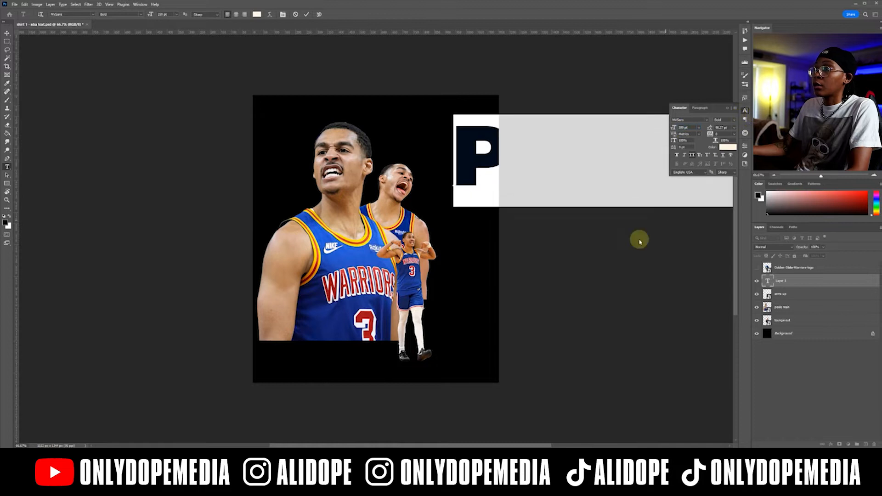
pyautogui.moveTo(462, 213); pyautogui.dragTo(245, 198)
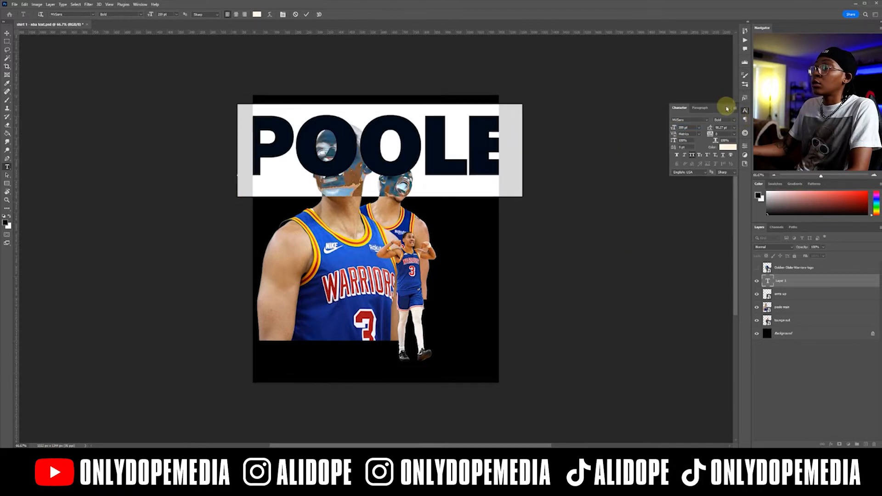
pyautogui.click(745, 110)
# Rotate the "POOLE" text 90° so it reads vertically and move it to the canvas's right side.
pyautogui.click(7, 33)
pyautogui.hotkey('ctrl', 't')
pyautogui.moveTo(369, 92); pyautogui.dragTo(449, 138)
pyautogui.moveTo(398, 109); pyautogui.dragTo(450, 129)
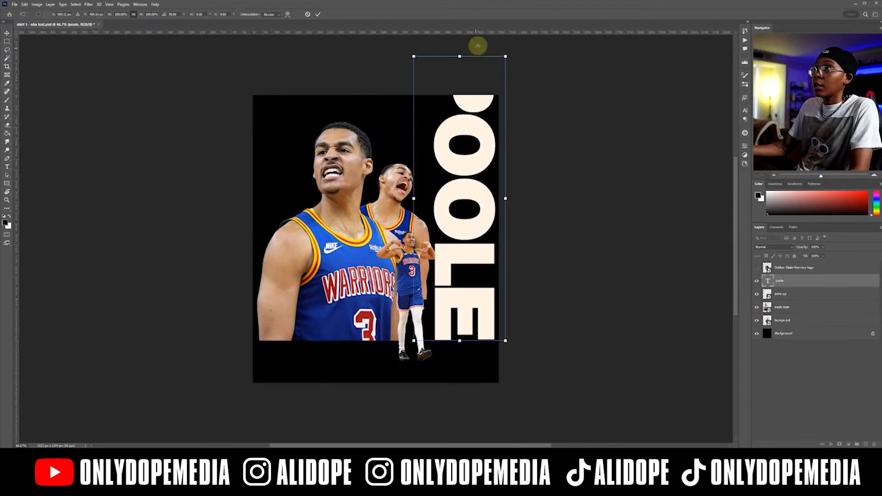
# Scale the vertical "POOLE" text to fit within the canvas height and position it along the right edge beside the players.
pyautogui.moveTo(506, 58); pyautogui.dragTo(483, 109)
pyautogui.moveTo(462, 153); pyautogui.dragTo(467, 182)
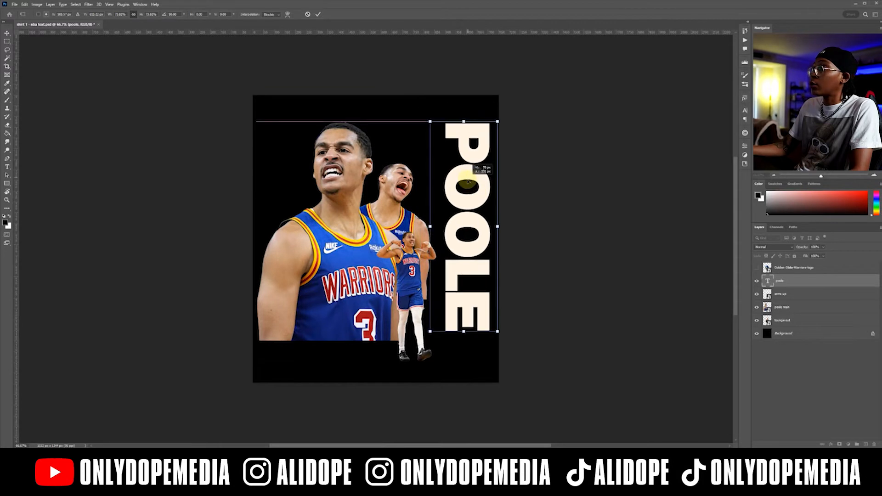
pyautogui.moveTo(467, 186); pyautogui.dragTo(468, 194)
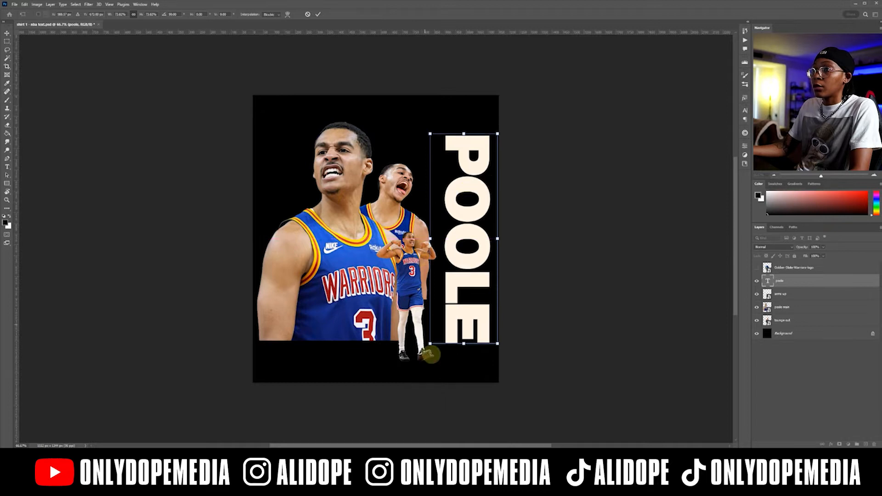
pyautogui.moveTo(431, 343); pyautogui.dragTo(421, 371)
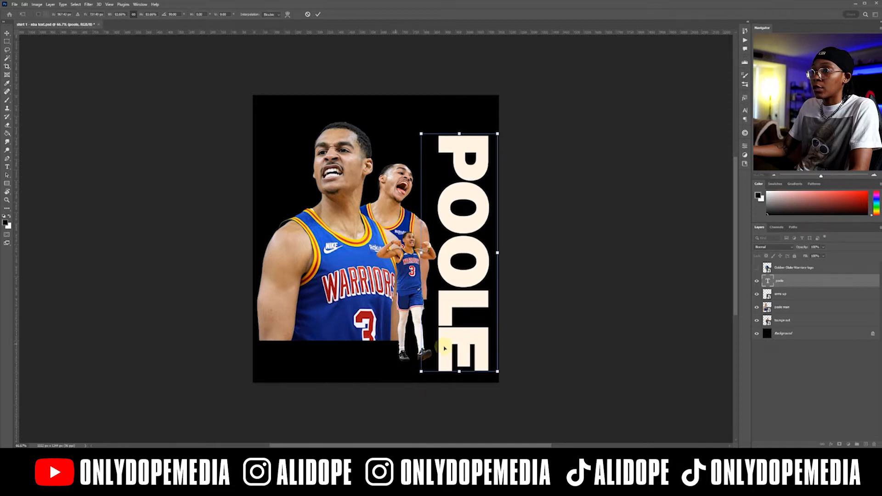
pyautogui.moveTo(455, 348); pyautogui.dragTo(445, 331)
pyautogui.press('Return')
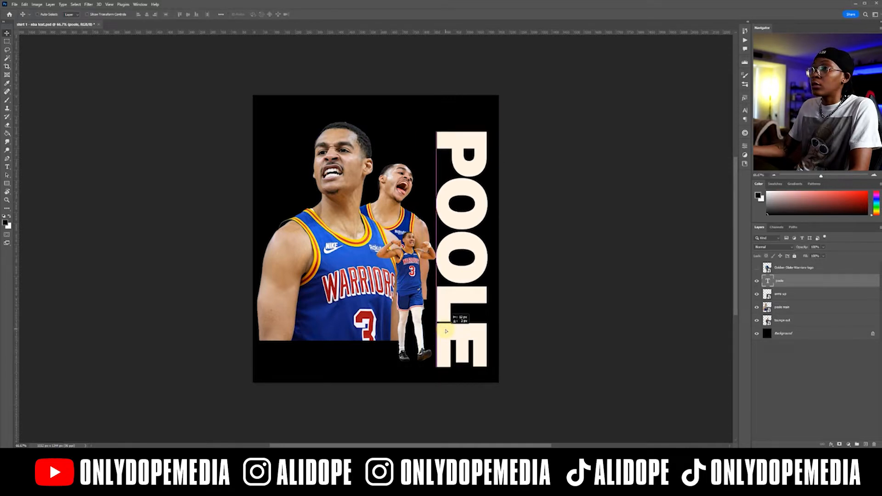
pyautogui.moveTo(447, 331); pyautogui.dragTo(449, 332)
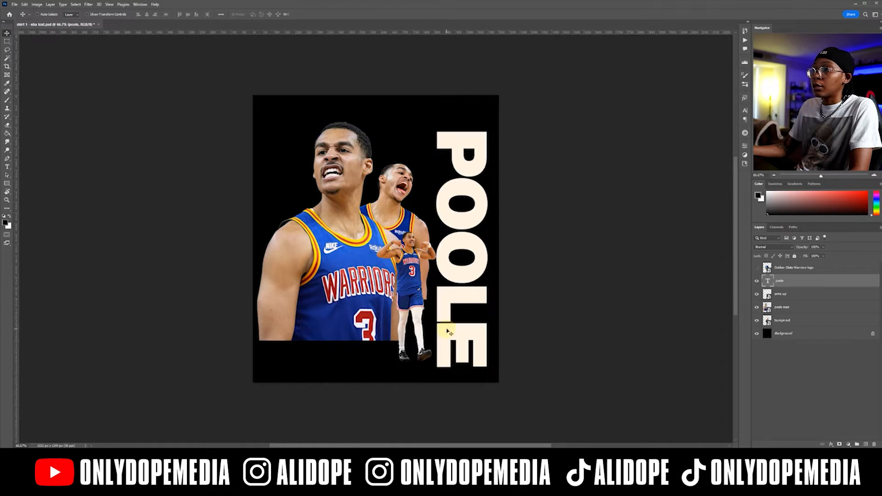
# Add the text "JORDAN" above the main player's head and set its size to 75 pt.
pyautogui.press('t')
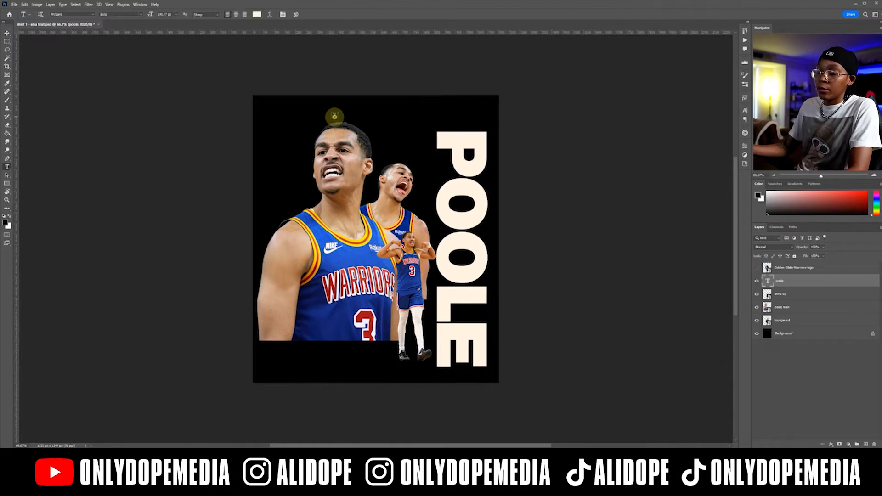
pyautogui.click(335, 116)
pyautogui.write('JORDAN')
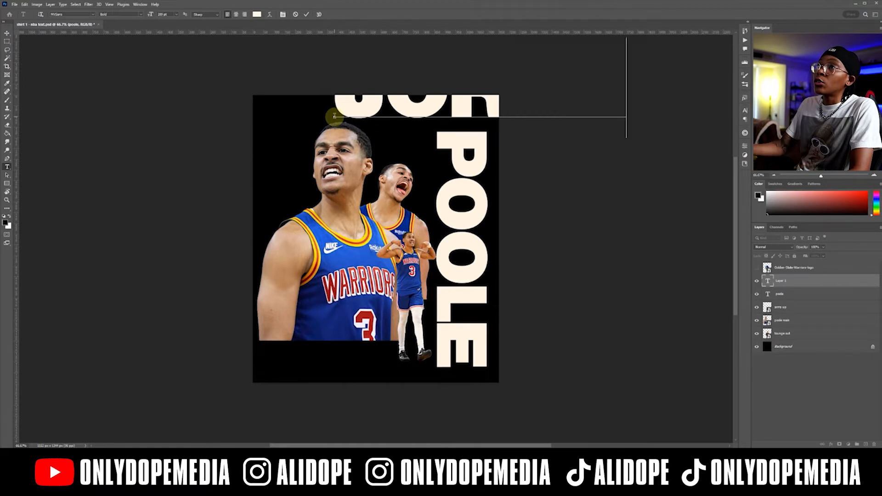
pyautogui.hotkey('ctrl', 'a')
pyautogui.moveTo(151, 15); pyautogui.dragTo(72, 14)
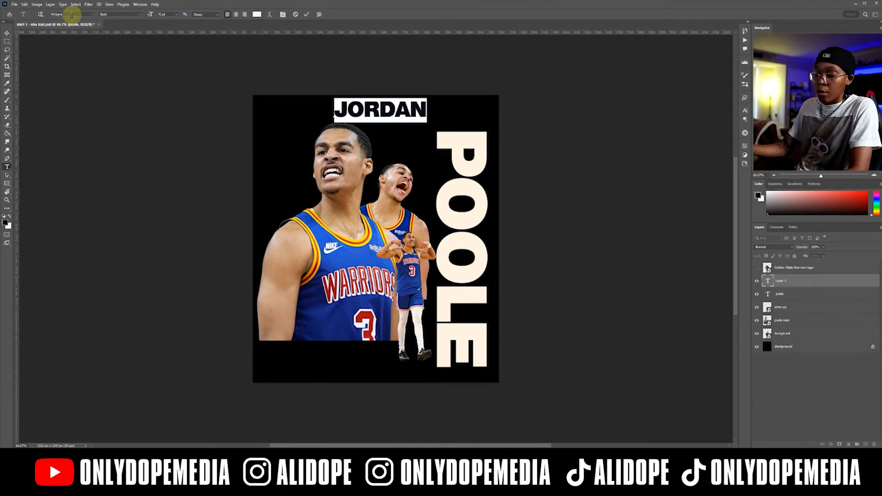
# Change the "JORDAN" text's font to Mistral Normal and turn off All Caps.
pyautogui.write('met')
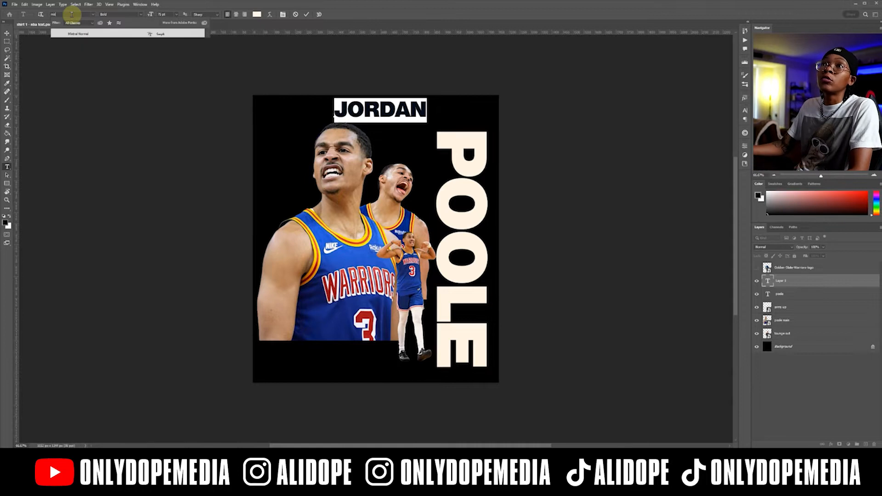
pyautogui.click(94, 34)
pyautogui.click(88, 35)
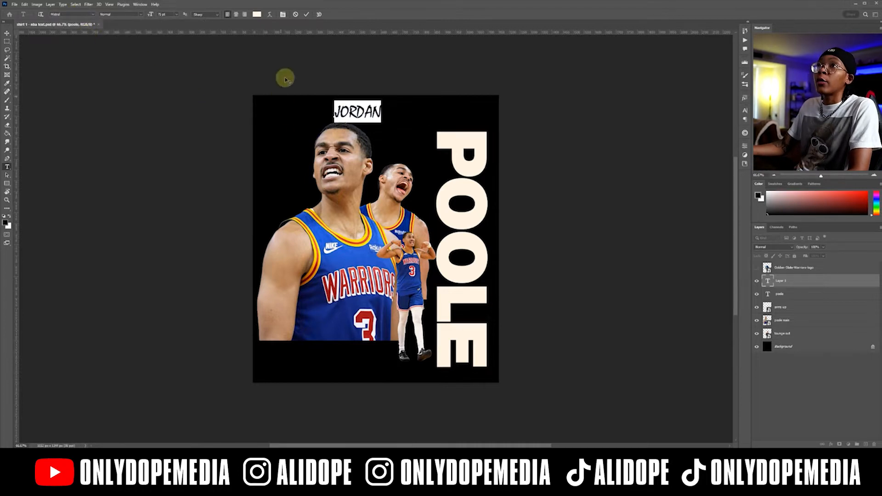
pyautogui.click(279, 14)
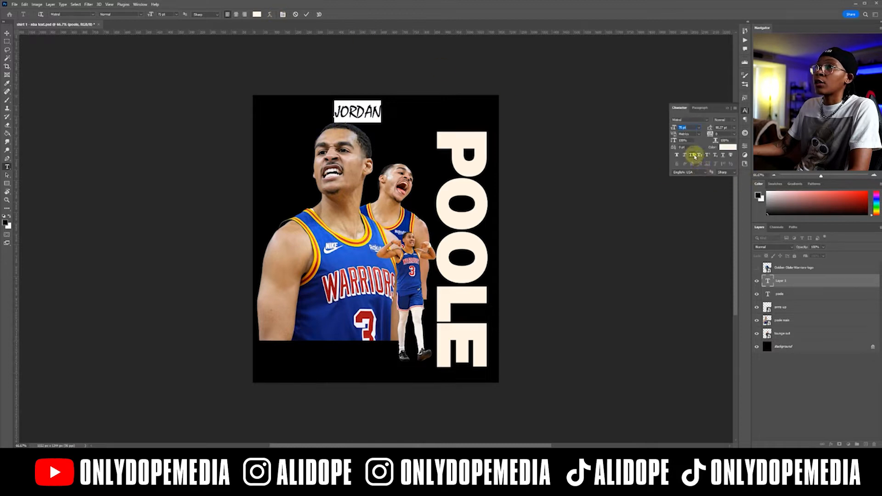
pyautogui.click(695, 157)
pyautogui.click(726, 107)
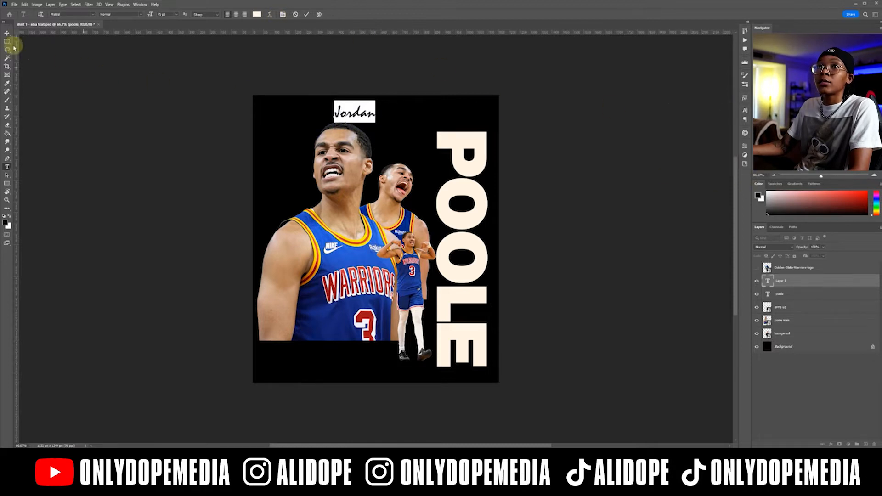
# Enlarge the "Jordan" script text and place it overlapping the top of the vertical "POOLE" text.
pyautogui.click(7, 33)
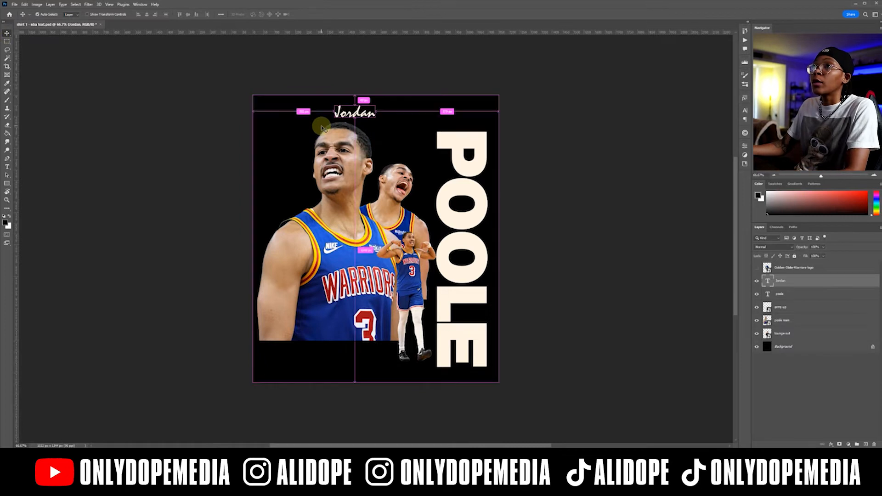
pyautogui.hotkey('ctrl', 't')
pyautogui.moveTo(374, 122); pyautogui.dragTo(457, 135)
pyautogui.press('Return')
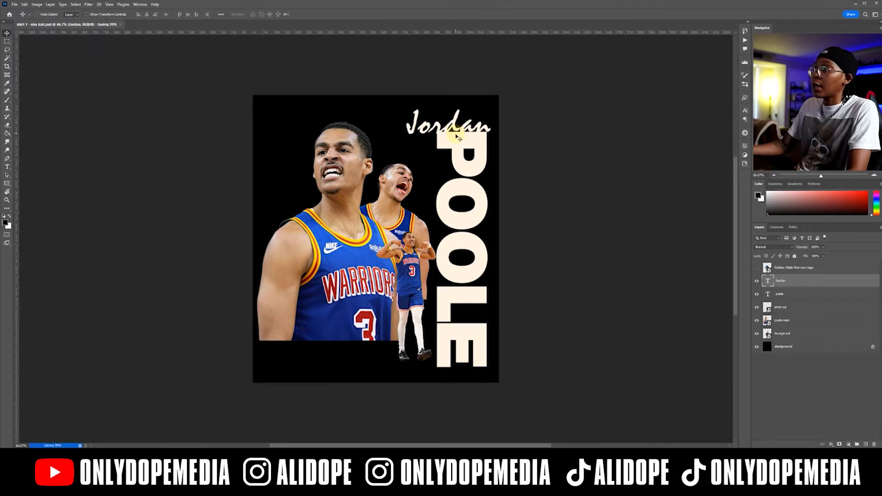
# Select the "poole" text layer and expand the ODM 90s SPORTS group of layer styles.
pyautogui.click(805, 294)
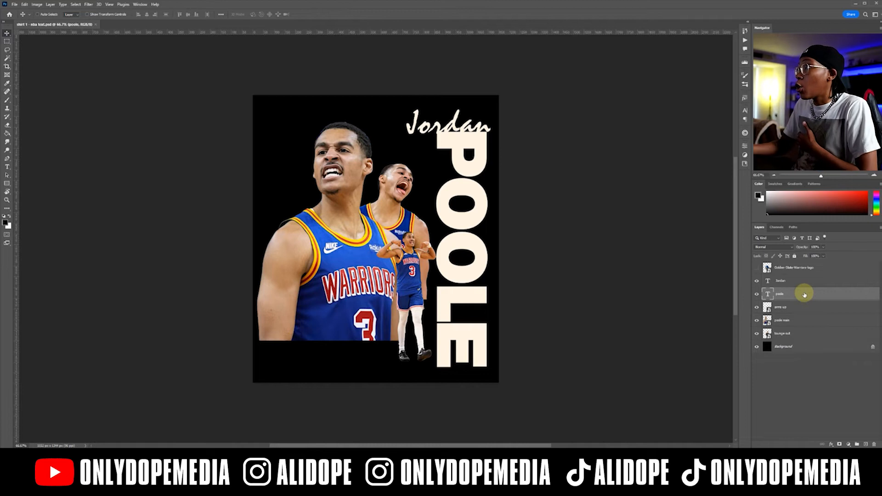
pyautogui.click(745, 97)
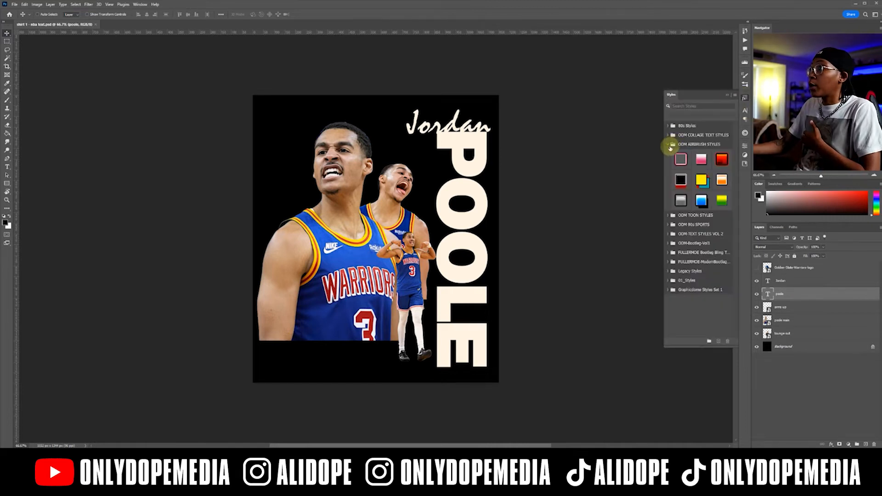
pyautogui.click(671, 146)
pyautogui.click(706, 162)
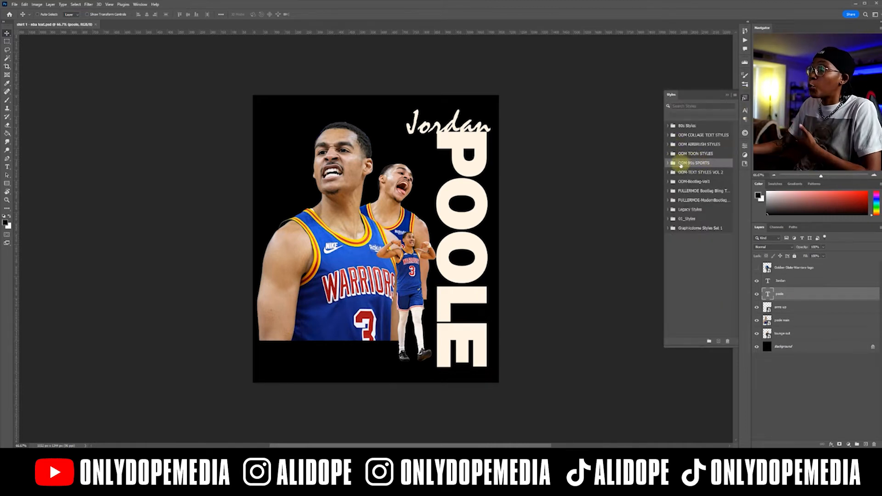
pyautogui.click(669, 163)
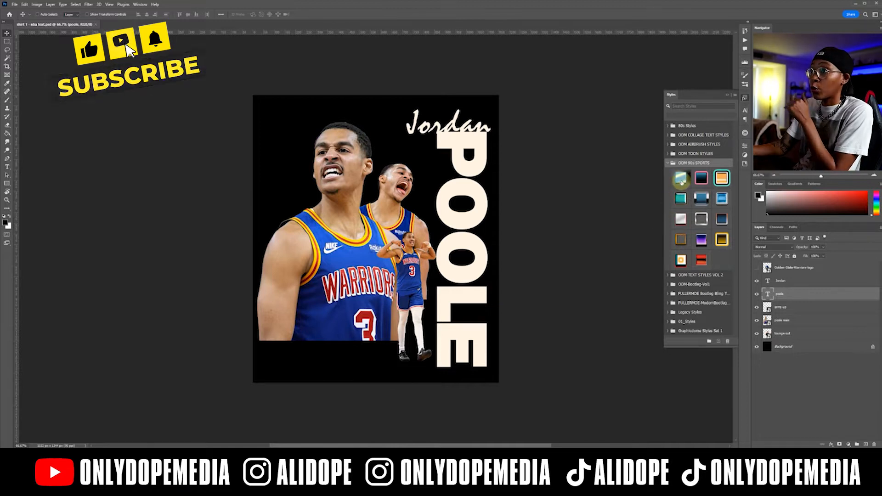
# Try out several ODM 90s SPORTS layer styles on the "POOLE" text.
pyautogui.click(681, 180)
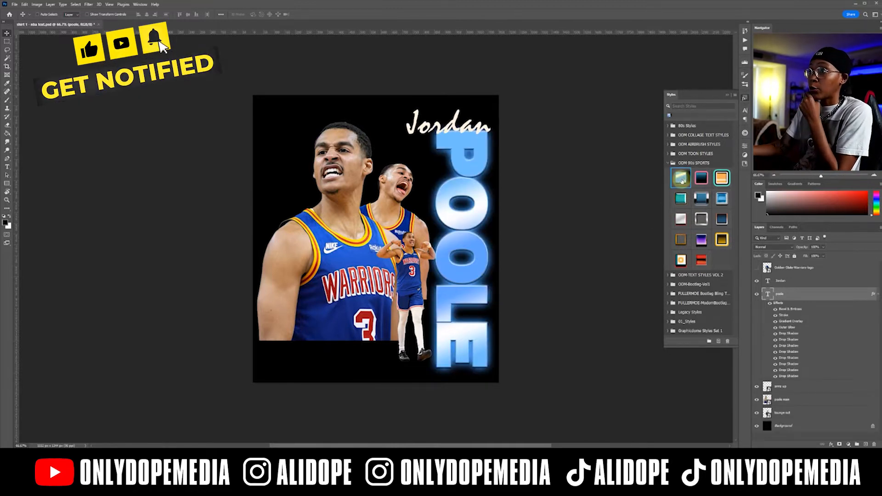
pyautogui.click(699, 183)
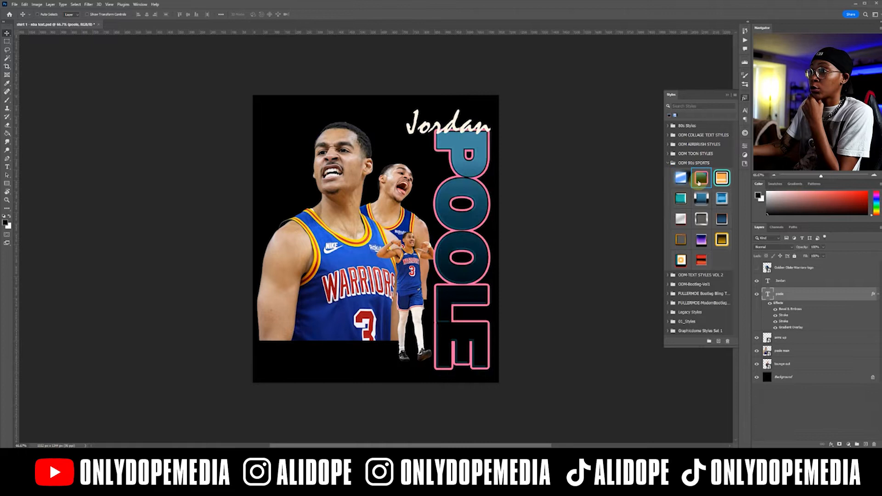
pyautogui.click(719, 185)
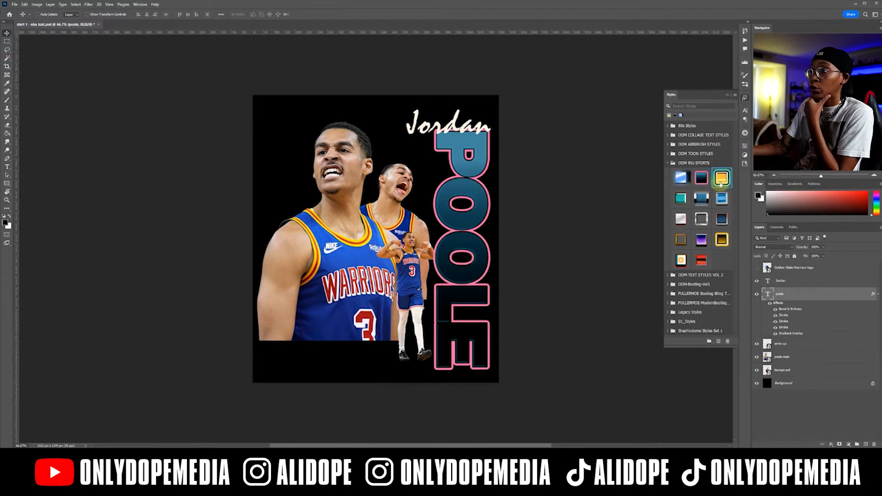
pyautogui.click(722, 199)
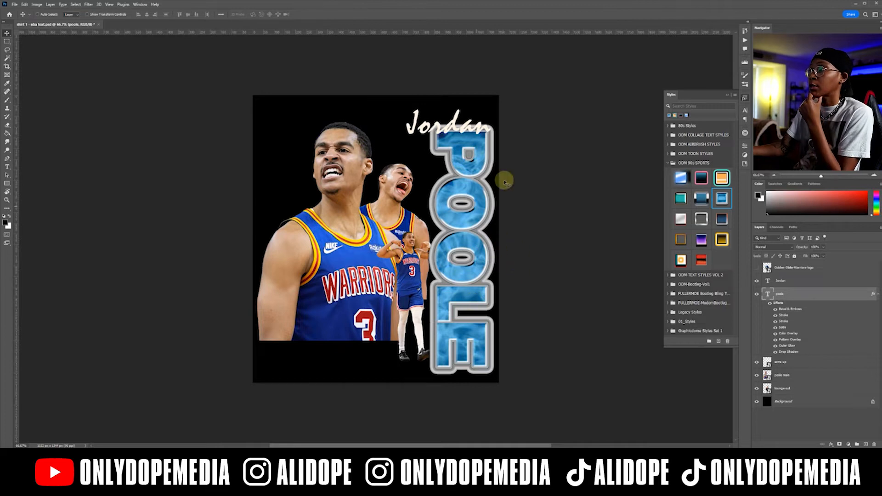
pyautogui.click(681, 199)
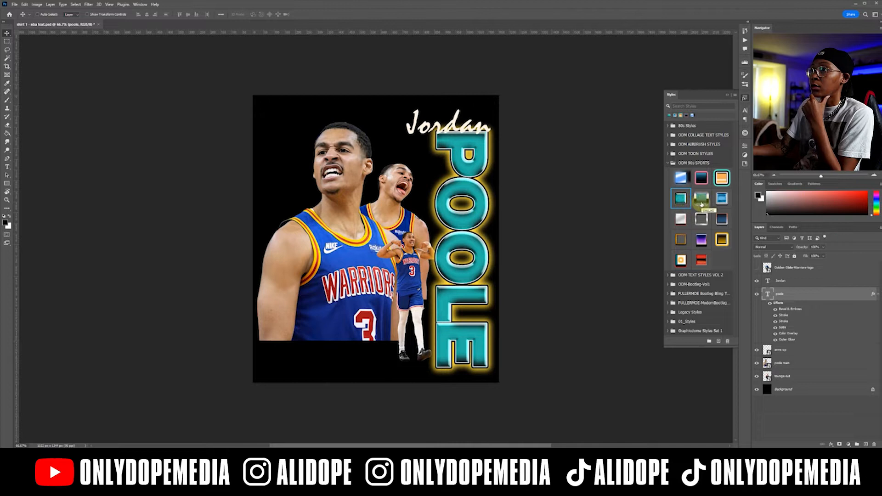
pyautogui.click(701, 203)
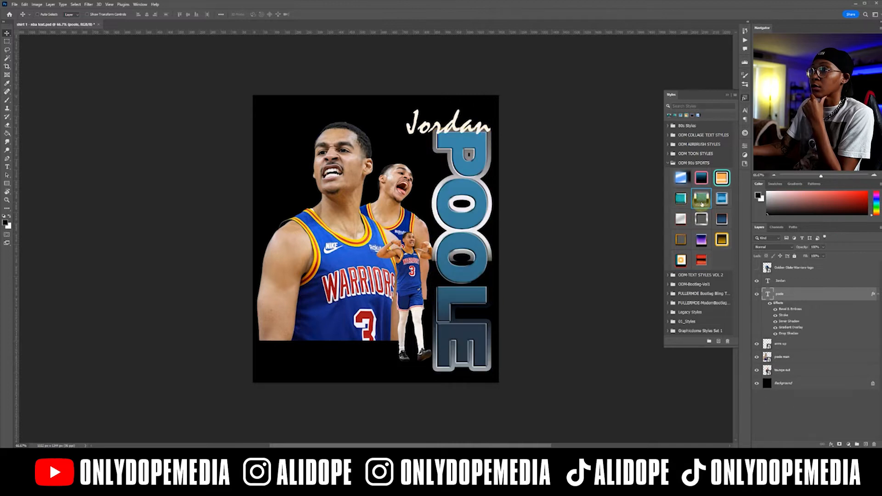
# Apply the ODM 90s SPORTS style with the cloudy blue fill and silver outline to the "POOLE" text.
pyautogui.click(720, 206)
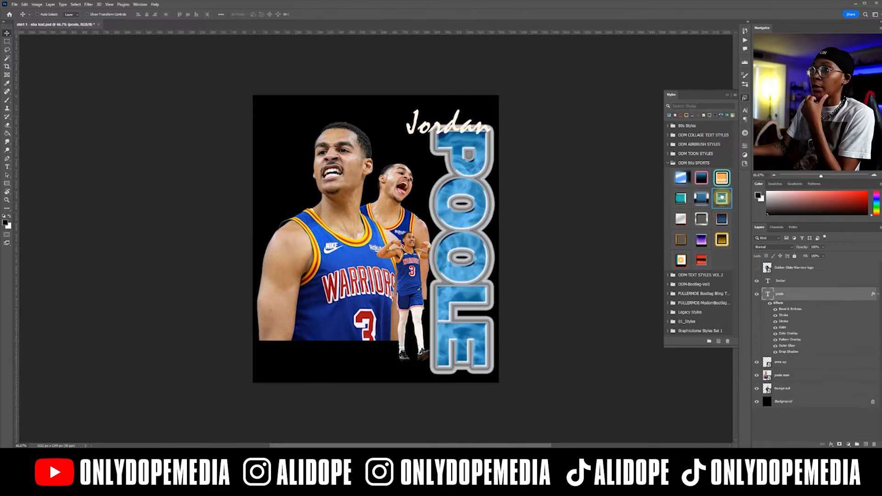
pyautogui.moveTo(723, 199); pyautogui.dragTo(471, 161)
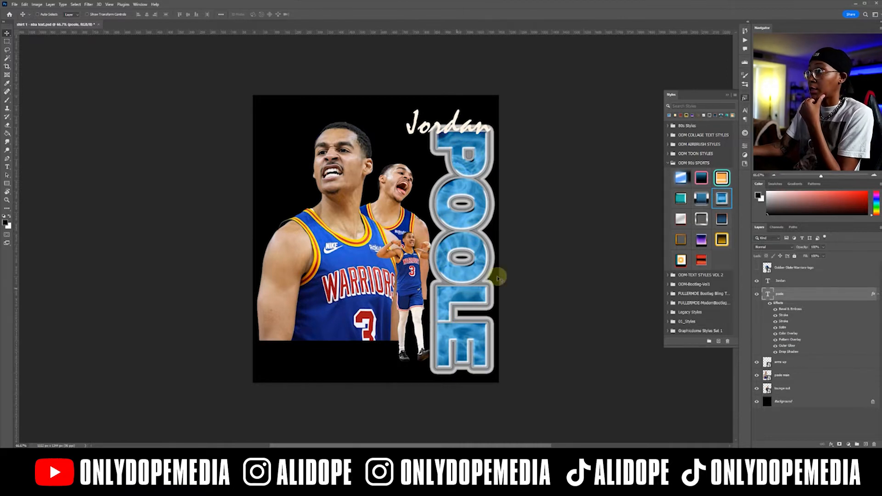
pyautogui.click(730, 99)
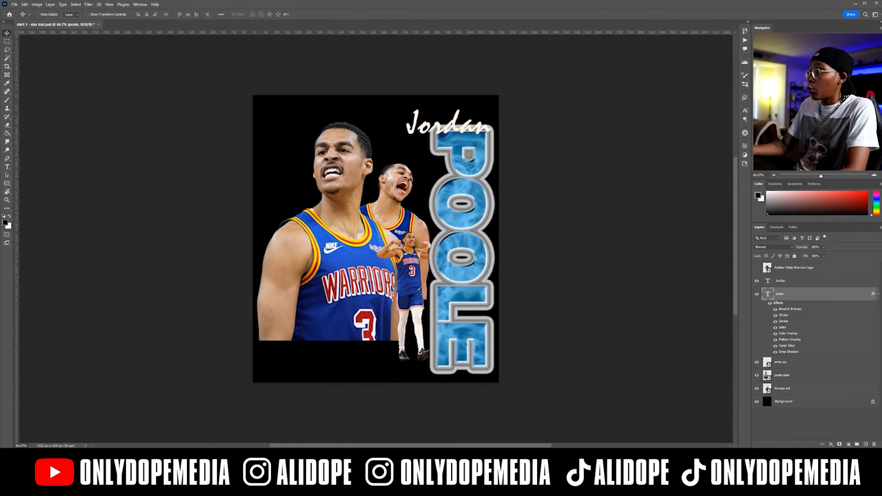
# Edit the "POOLE" text's layer effects to give it a deep royal-blue fill and a slimmer silver outline.
pyautogui.click(877, 294)
pyautogui.doubleClick(821, 298)
pyautogui.moveTo(717, 156); pyautogui.dragTo(625, 154)
pyautogui.click(731, 161)
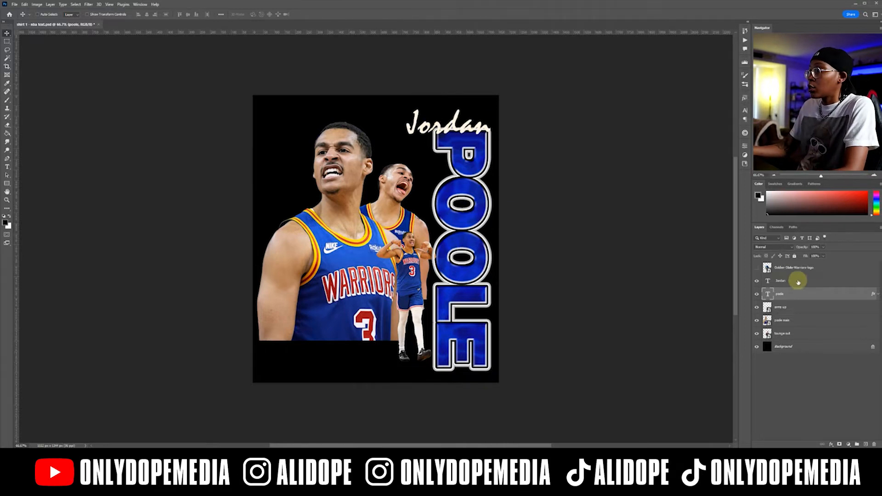
# Apply the ODM 90s SPORTS style with the black fill and gold outline to the "Jordan" text.
pyautogui.click(823, 282)
pyautogui.click(745, 97)
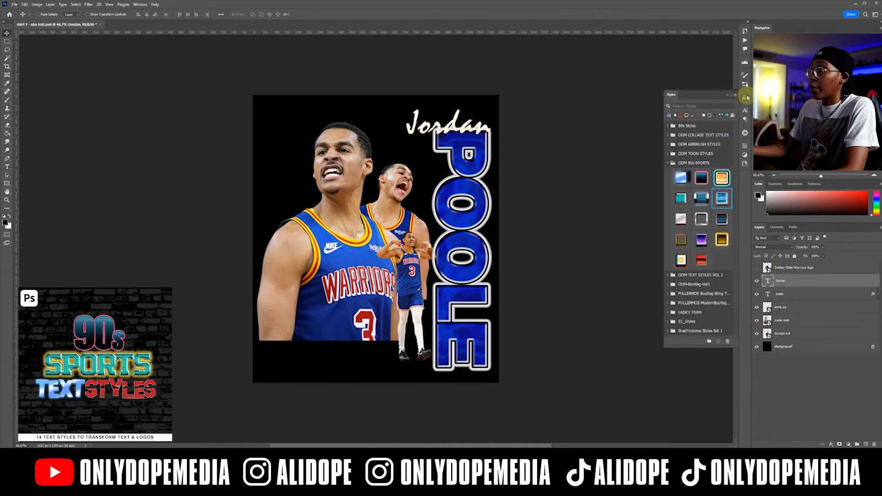
pyautogui.click(679, 180)
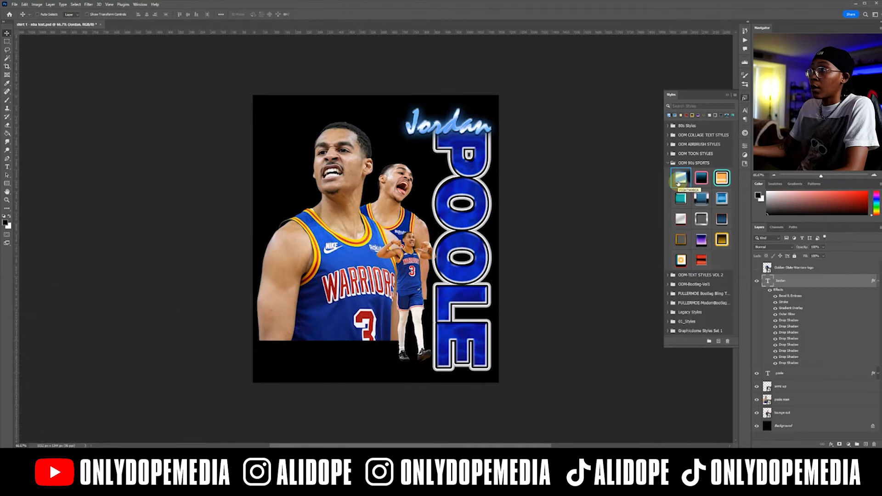
pyautogui.click(722, 243)
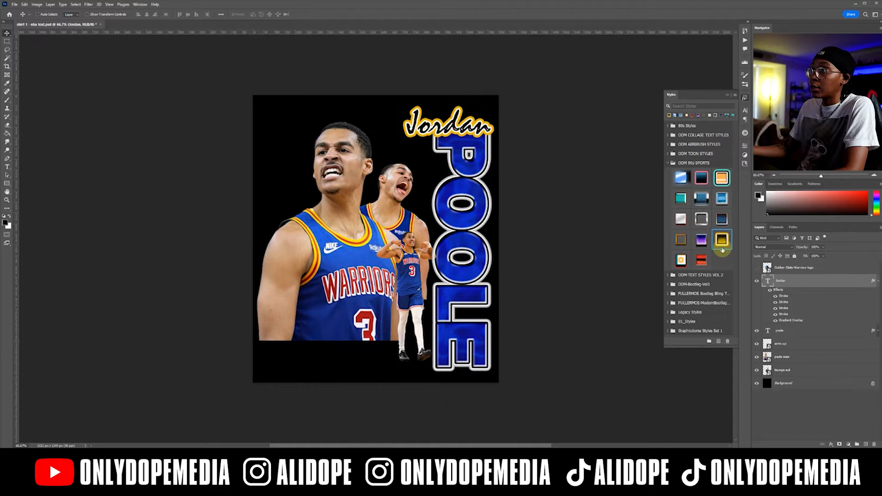
pyautogui.click(727, 95)
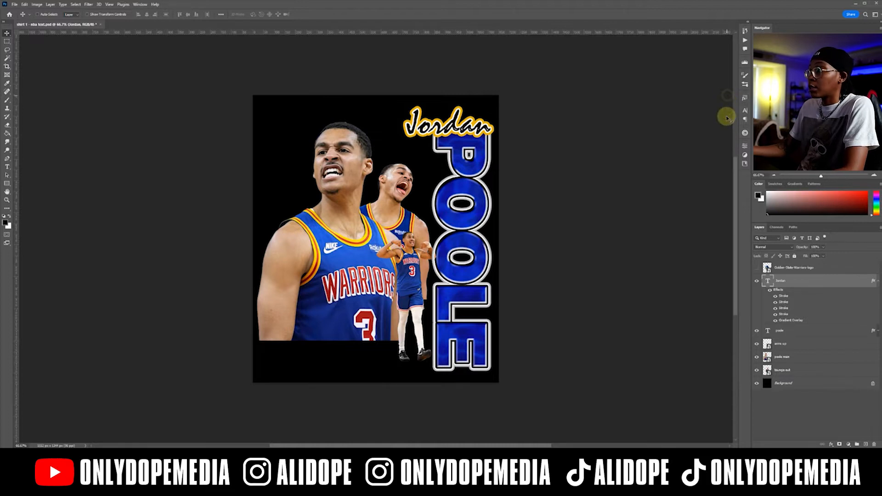
# Reposition the player photos and the name text together so the whole arrangement sits within the canvas margins.
pyautogui.doubleClick(836, 285)
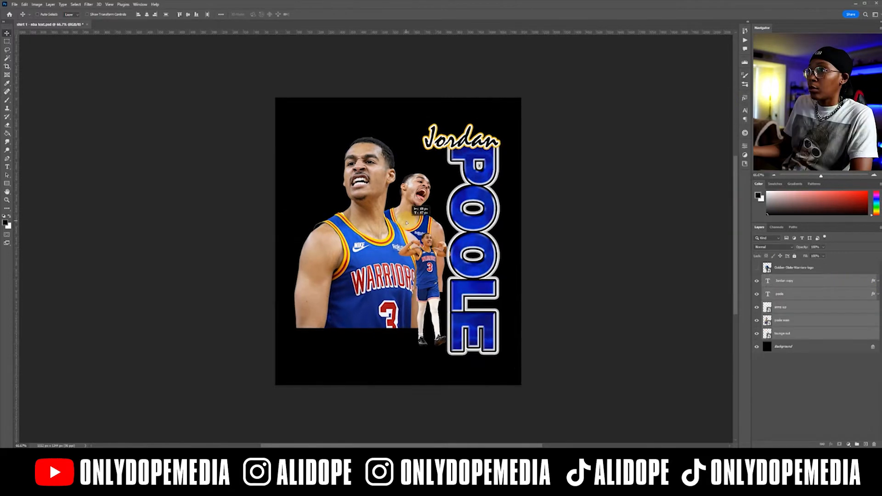
pyautogui.moveTo(406, 224); pyautogui.dragTo(410, 221)
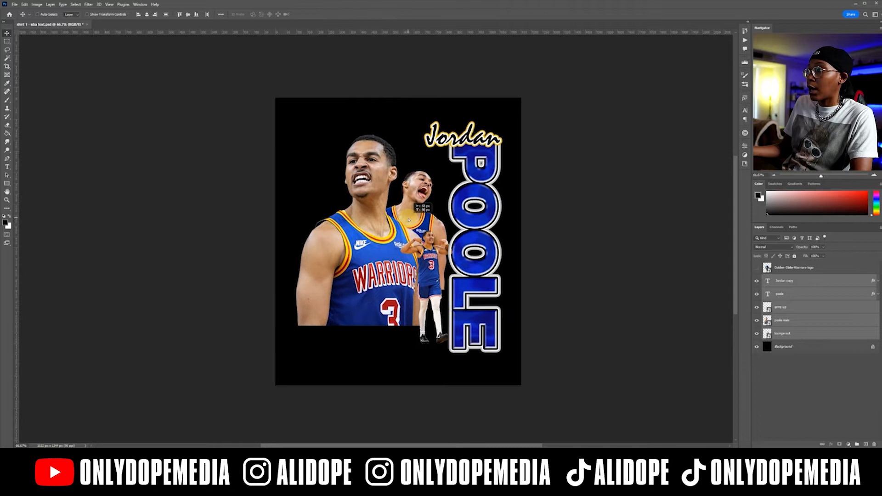
# Show the Golden State Warriors logo, scale it down and place it over the lower-left corner of the large player photo.
pyautogui.click(795, 268)
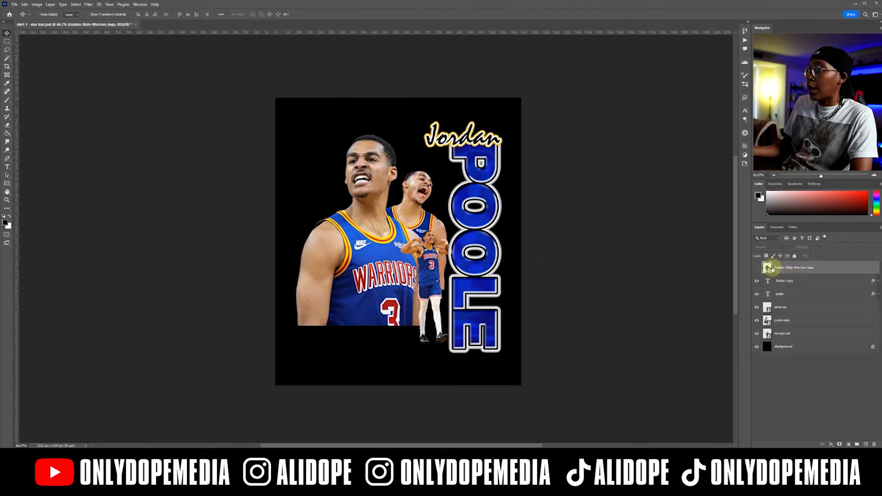
pyautogui.click(757, 267)
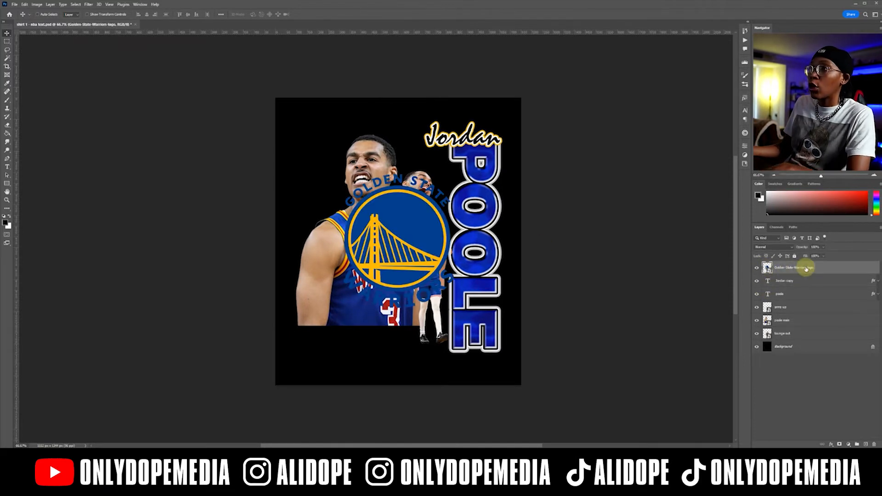
pyautogui.hotkey('ctrl', 't')
pyautogui.moveTo(533, 175); pyautogui.dragTo(395, 244)
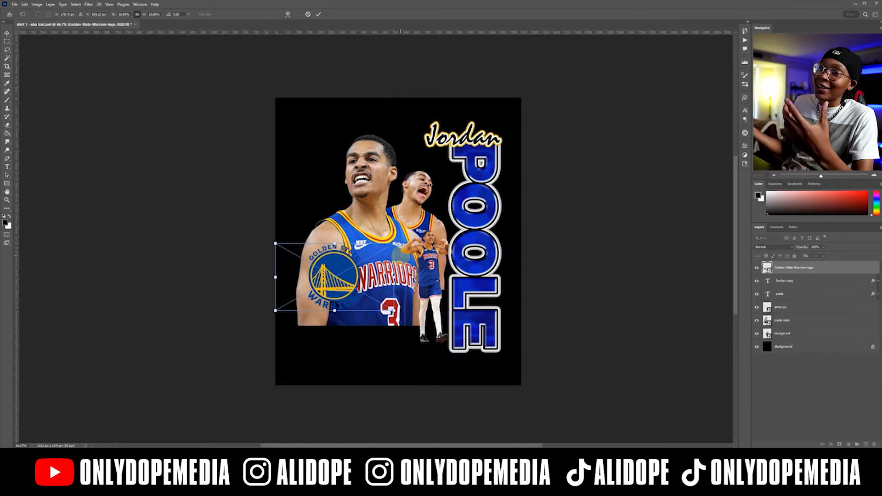
pyautogui.press('Return')
pyautogui.moveTo(348, 263); pyautogui.dragTo(329, 317)
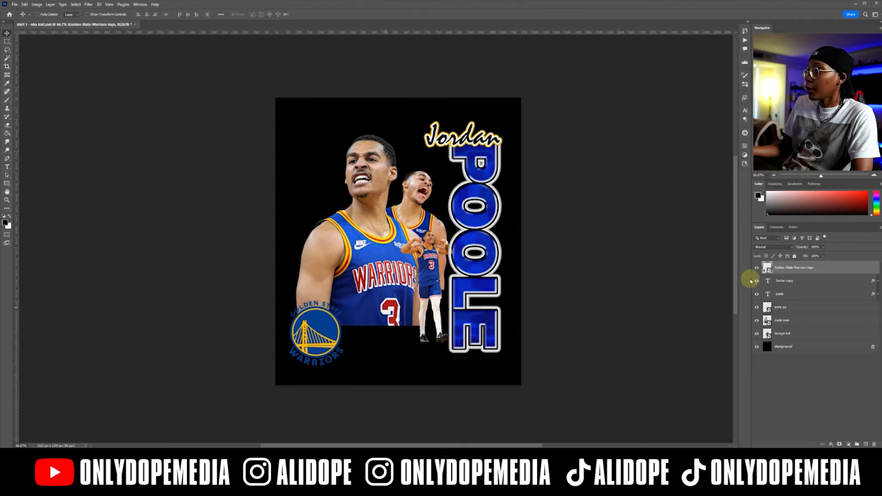
# Give the Warriors logo a thin white outside stroke and align its left edge with the large player photo.
pyautogui.doubleClick(819, 272)
pyautogui.click(565, 188)
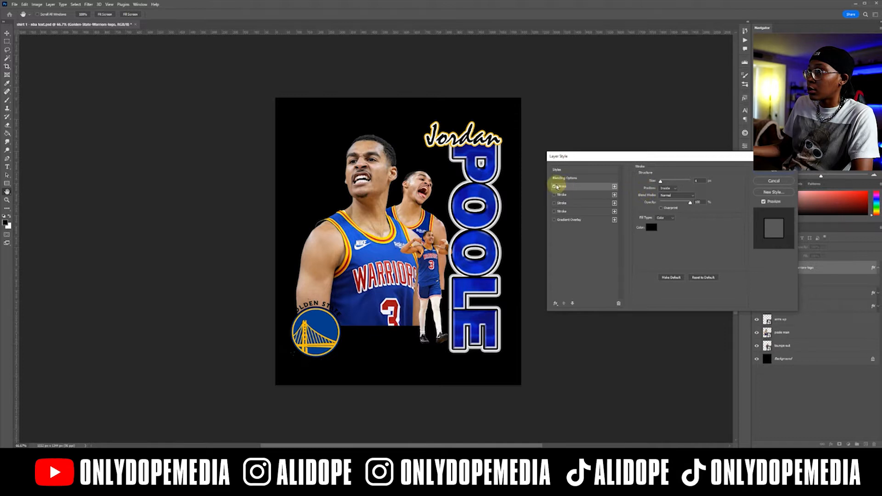
pyautogui.click(554, 186)
pyautogui.click(554, 195)
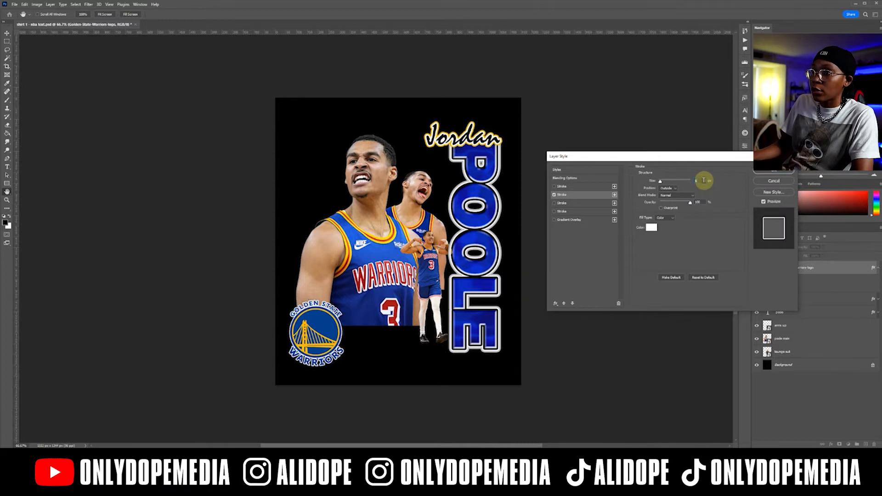
pyautogui.press('Return')
pyautogui.click(878, 269)
pyautogui.moveTo(315, 328); pyautogui.dragTo(323, 327)
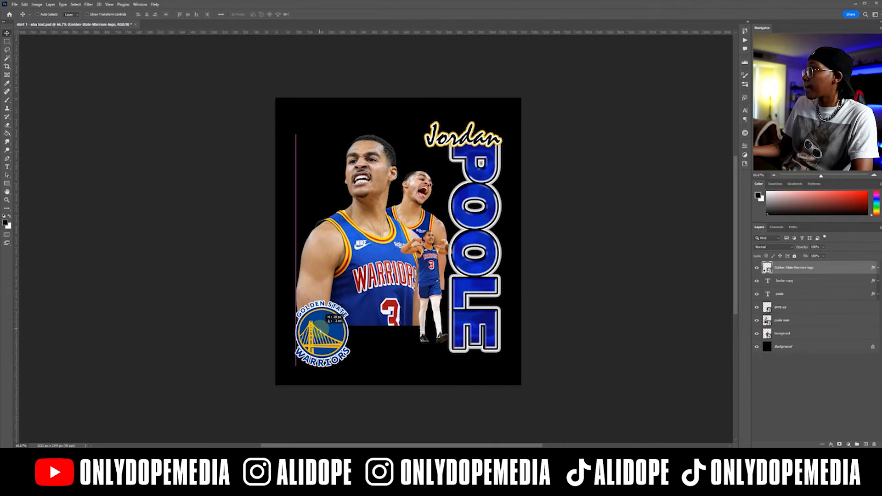
pyautogui.moveTo(322, 326); pyautogui.dragTo(322, 327)
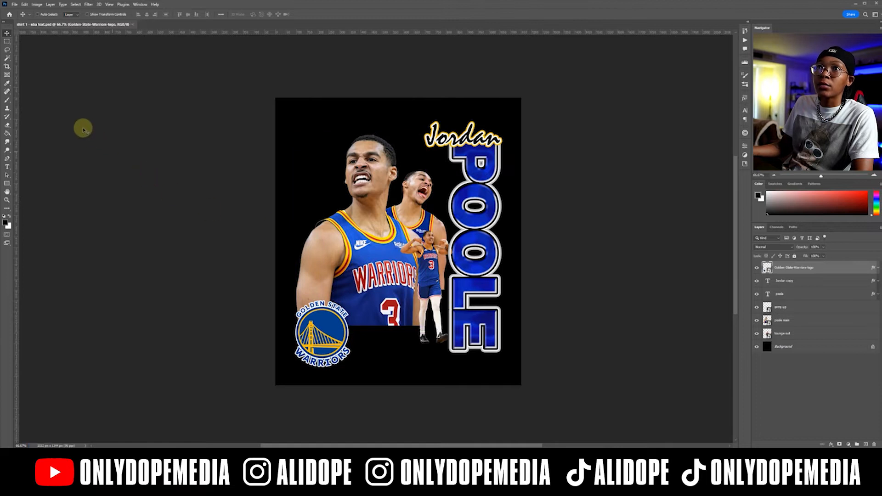
# Draw a thin horizontal rectangle from the logo to the POOLE text with no stroke and a gold fill sampled from the logo.
pyautogui.click(7, 183)
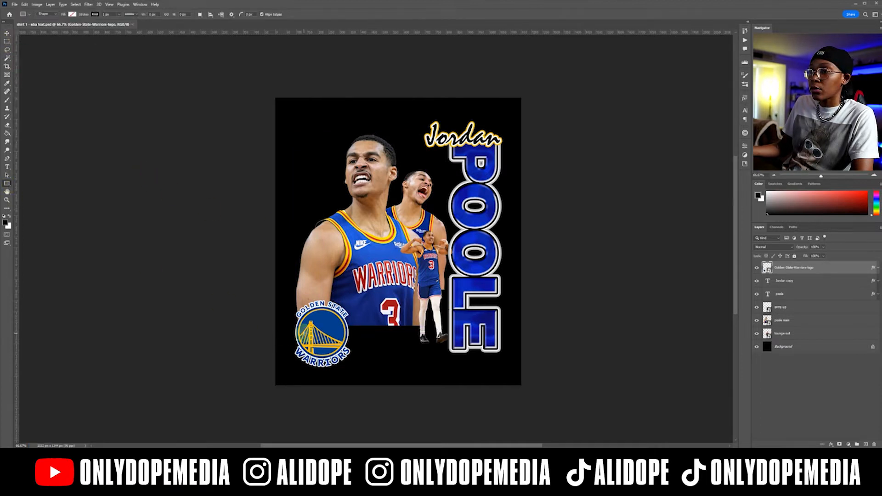
pyautogui.moveTo(310, 330); pyautogui.dragTo(443, 341)
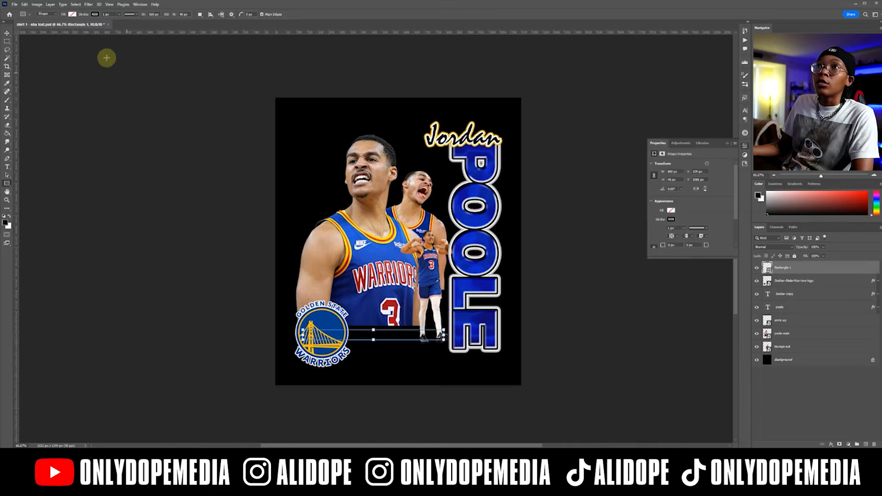
pyautogui.click(96, 14)
pyautogui.click(58, 25)
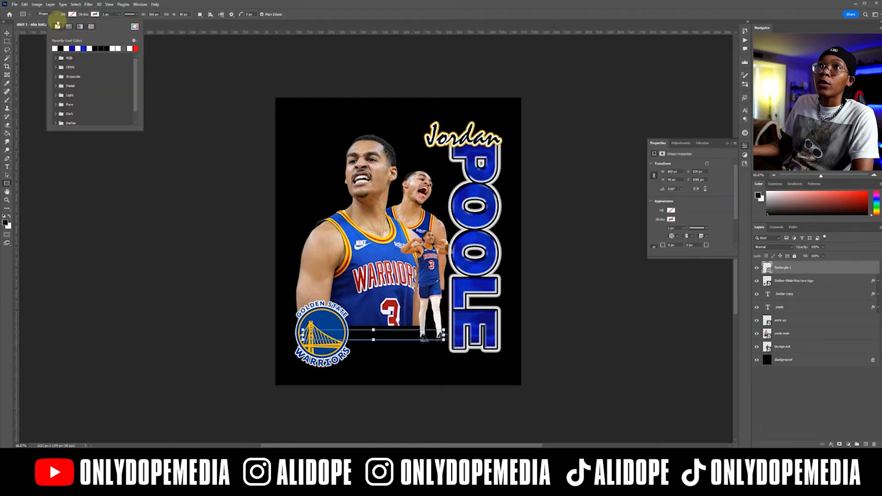
pyautogui.click(72, 14)
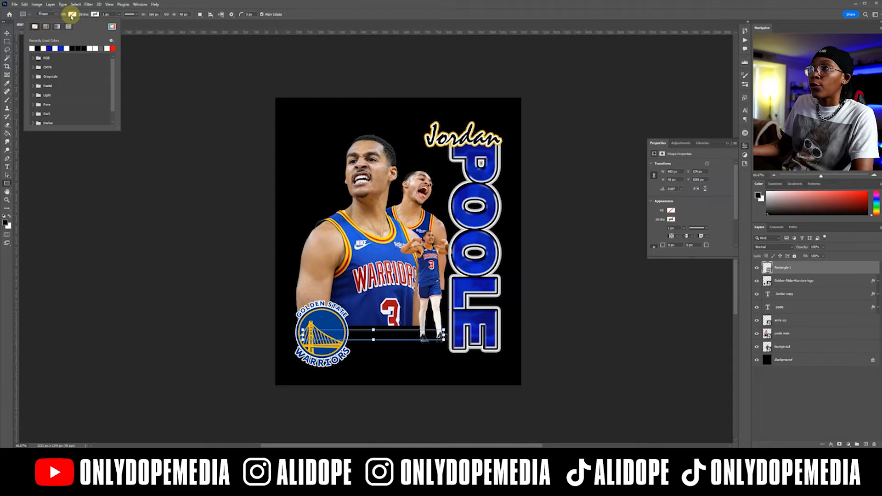
pyautogui.click(112, 26)
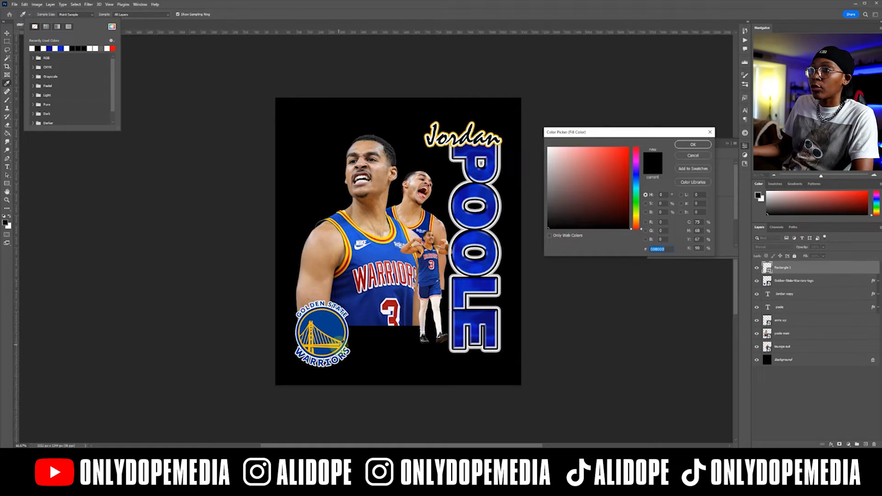
pyautogui.click(341, 342)
pyautogui.click(690, 145)
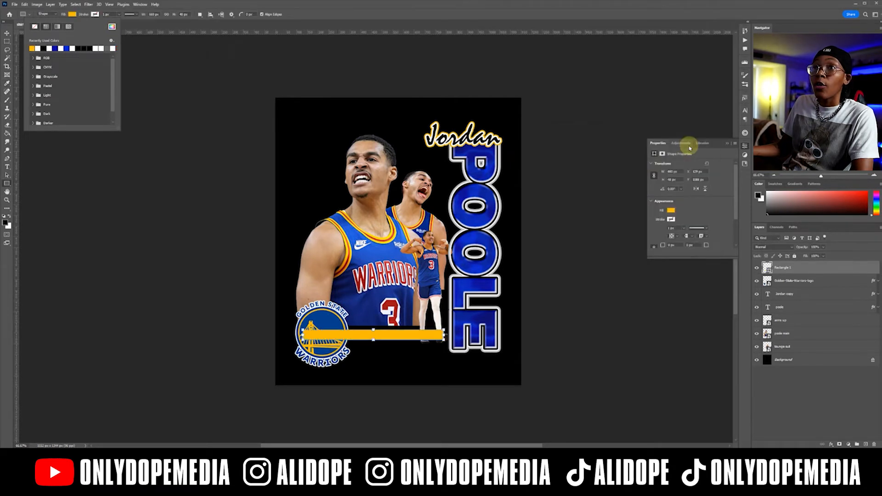
# Move the gold bar's layer directly above the background so it sits behind the logo and player photos.
pyautogui.click(7, 34)
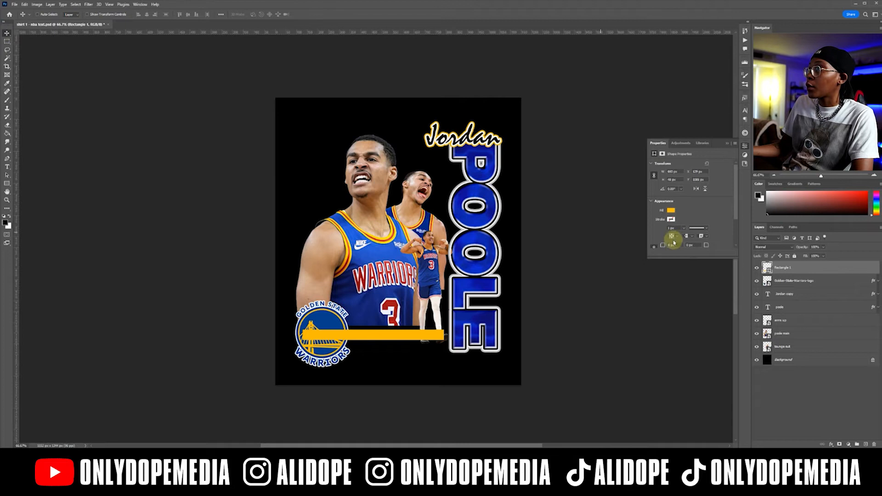
pyautogui.click(727, 145)
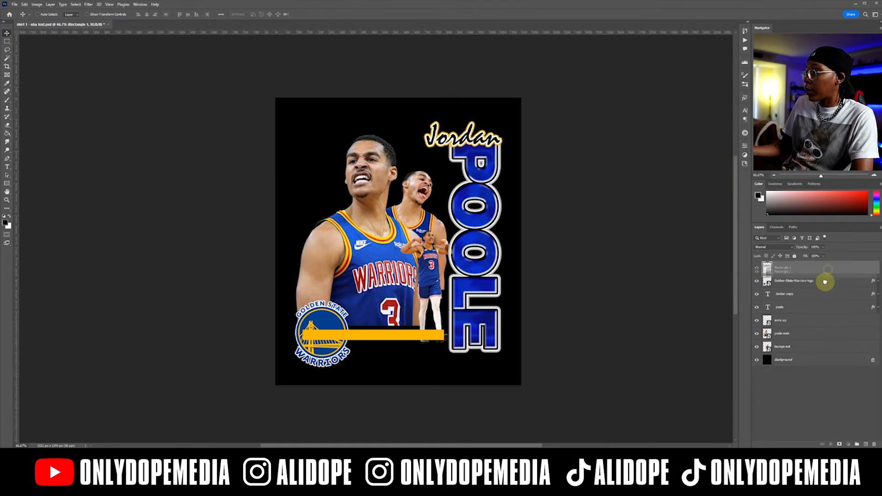
pyautogui.moveTo(802, 351); pyautogui.dragTo(802, 351)
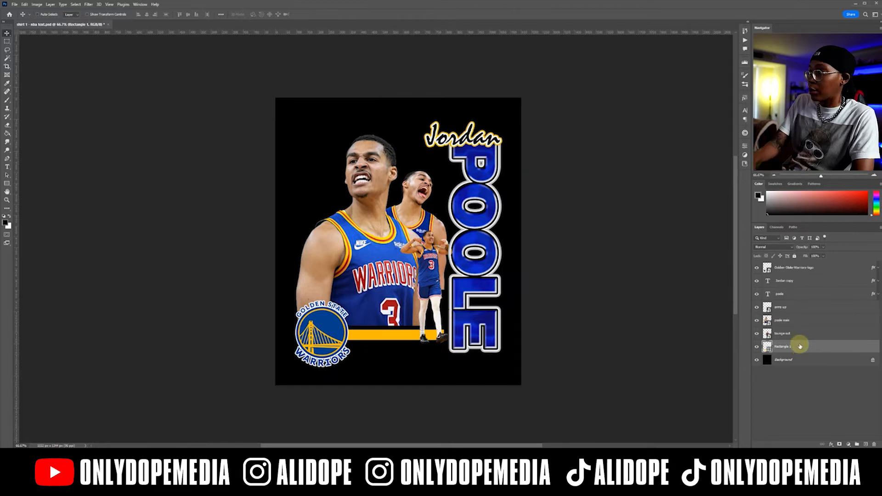
# Duplicate the gold bar, place the copy just below the original with a small gap, and save the document.
pyautogui.hotkey('ctrl', 'j')
pyautogui.moveTo(393, 340); pyautogui.dragTo(393, 359)
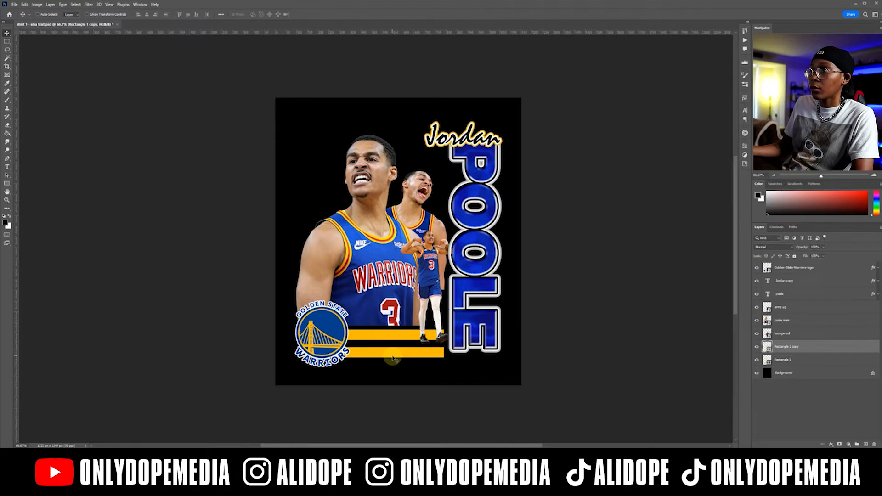
pyautogui.hotkey('ctrl', 's')
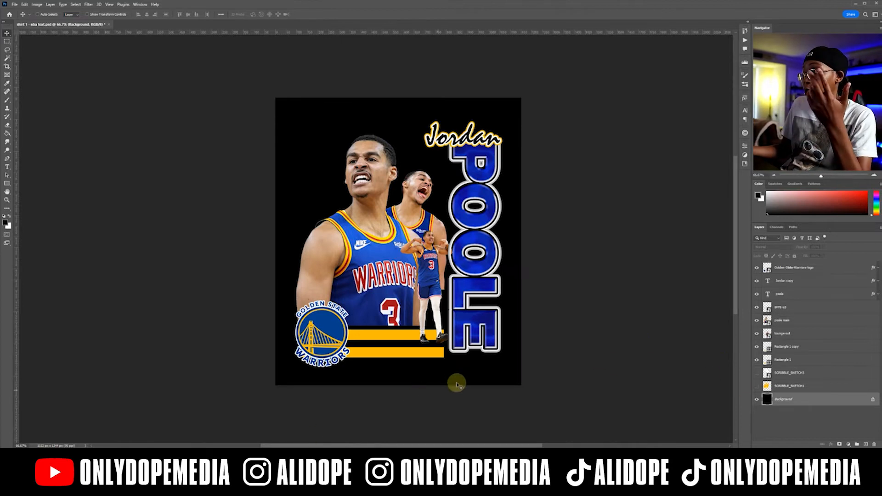
# Show the gold scribble behind the players and shift it slightly upward.
pyautogui.click(757, 386)
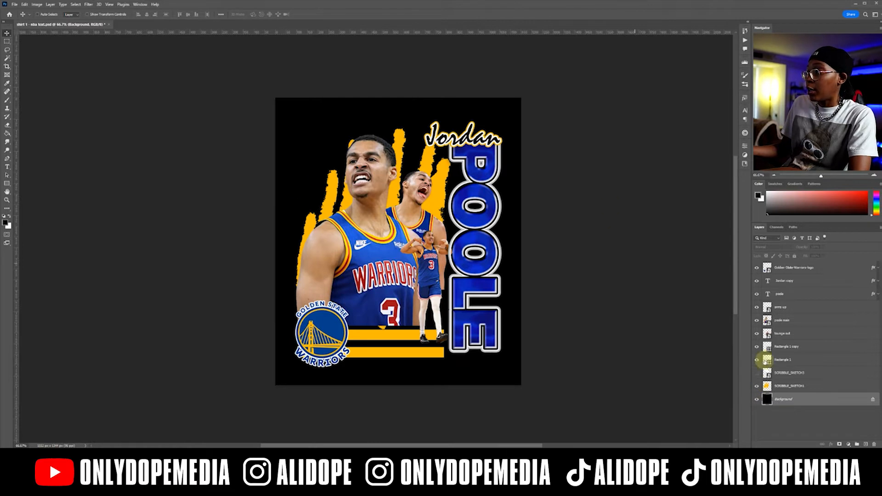
pyautogui.click(812, 386)
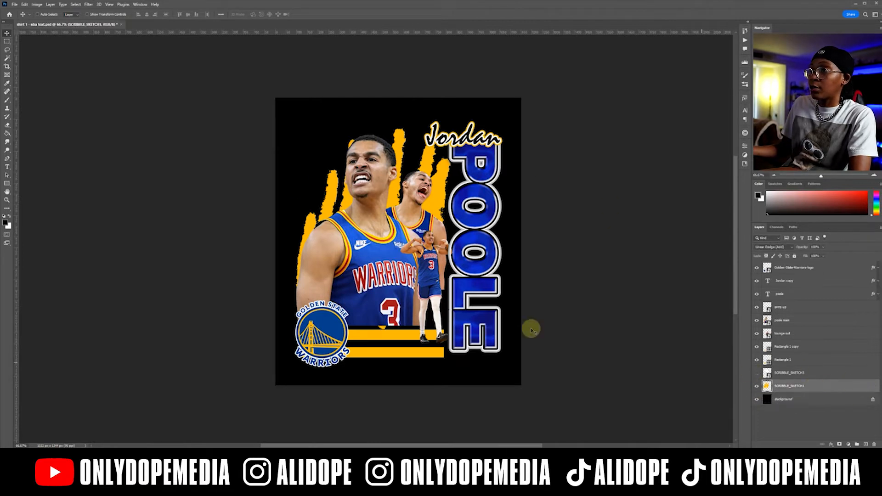
pyautogui.moveTo(382, 235)
pyautogui.mouseDown()
pyautogui.moveTo(363, 205)
pyautogui.moveTo(192, 152)
pyautogui.moveTo(357, 196)
pyautogui.moveTo(385, 225)
pyautogui.mouseUp()
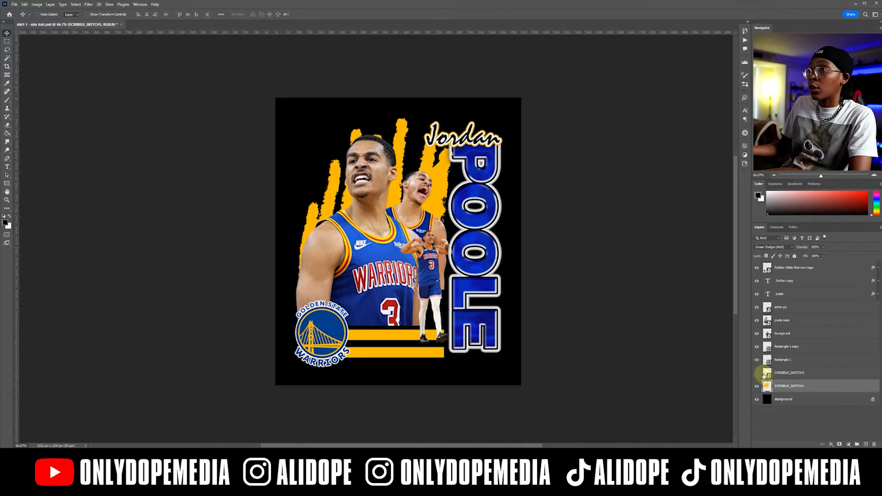
# Show the white scribble behind the large player and duplicate its layer.
pyautogui.click(757, 373)
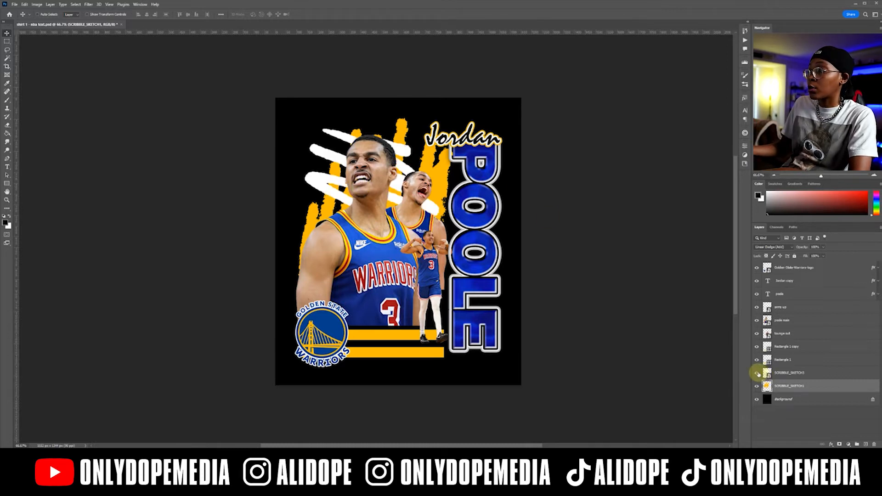
pyautogui.click(811, 375)
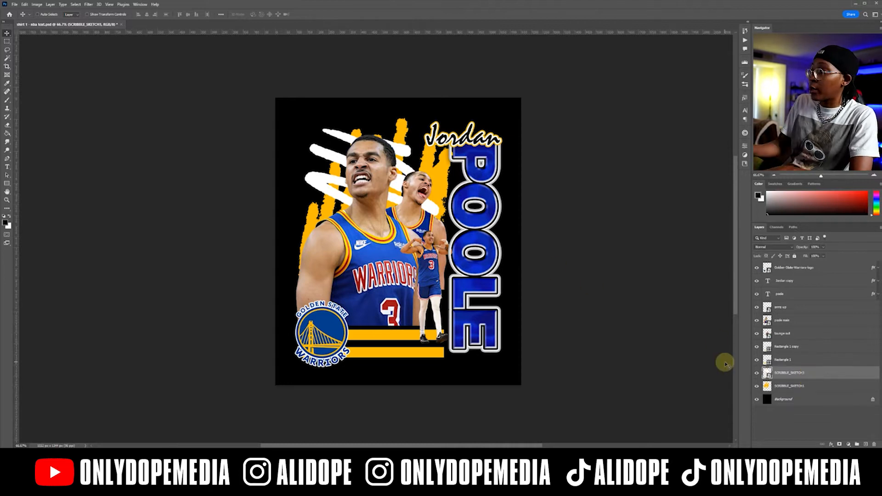
pyautogui.hotkey('ctrl', 'j')
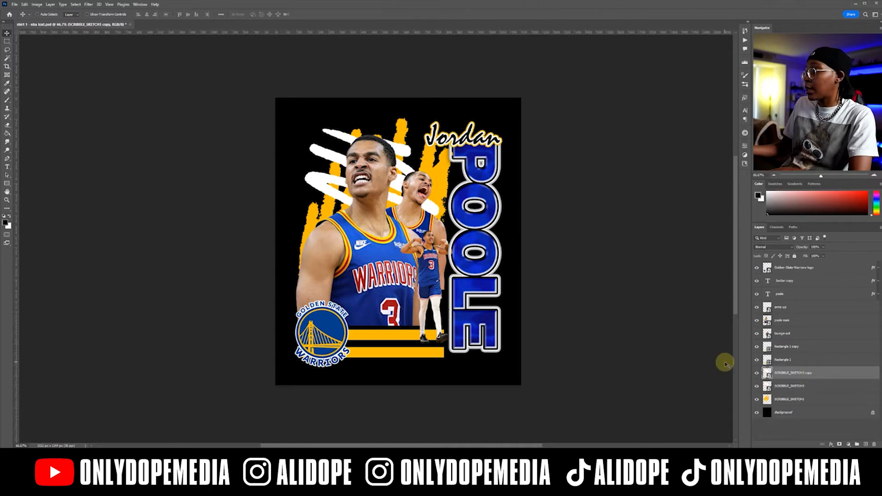
# Apply a Color Overlay to the duplicated scribble using a royal blue sampled from the POOLE text.
pyautogui.doubleClick(825, 372)
pyautogui.click(569, 220)
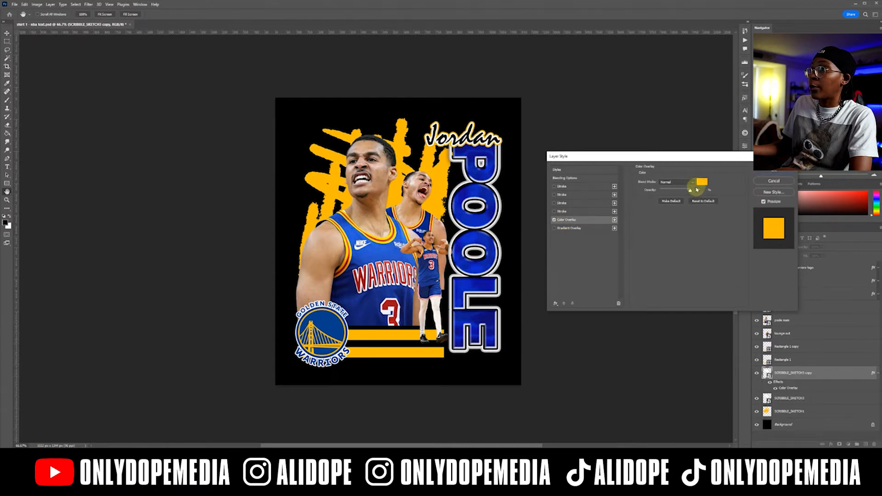
pyautogui.click(698, 186)
pyautogui.click(355, 304)
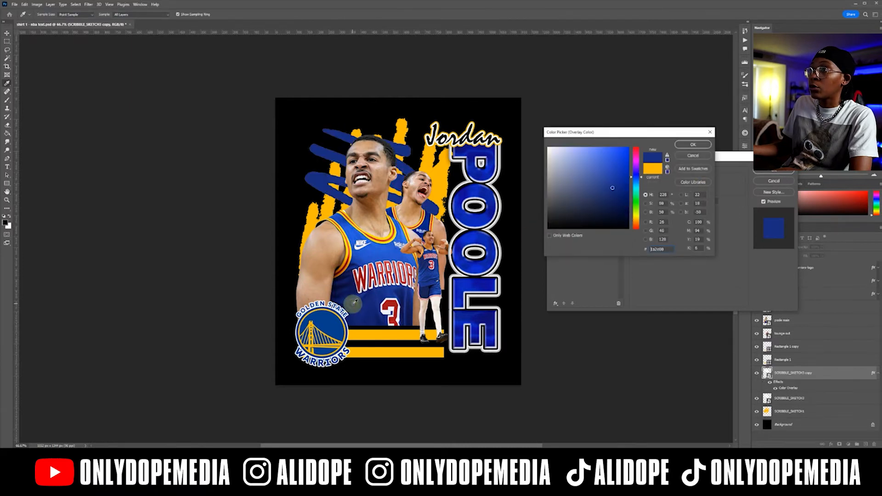
pyautogui.click(491, 216)
pyautogui.click(481, 222)
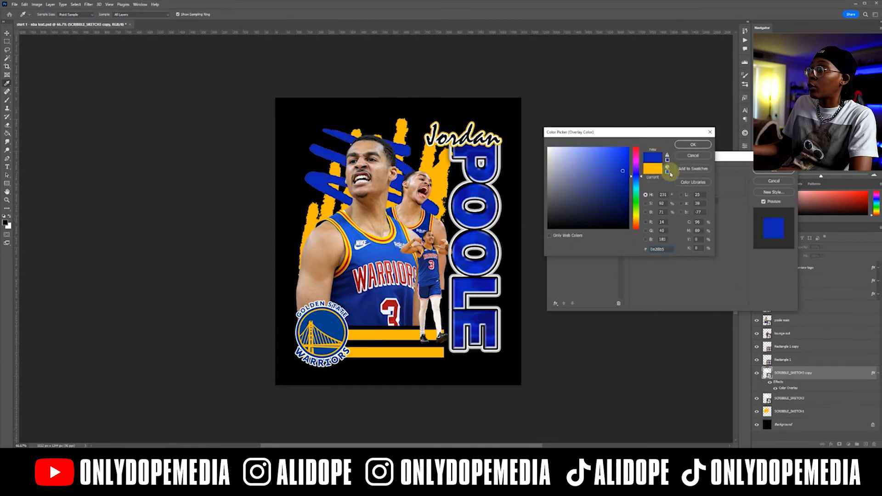
pyautogui.click(693, 145)
pyautogui.click(767, 169)
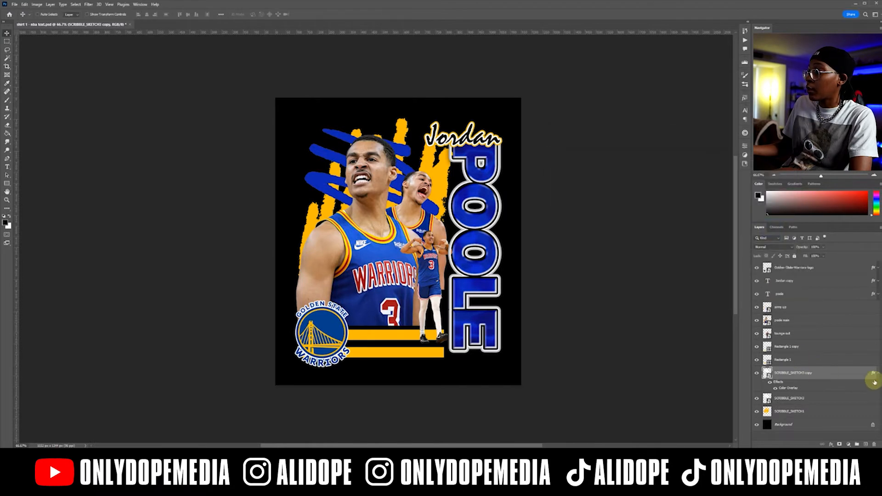
pyautogui.click(878, 376)
# Rotate the blue scribble and position it behind the large player's left-hand shoulder.
pyautogui.hotkey('ctrl', 't')
pyautogui.moveTo(471, 156)
pyautogui.mouseDown()
pyautogui.moveTo(466, 149)
pyautogui.moveTo(473, 184)
pyautogui.moveTo(452, 275)
pyautogui.moveTo(443, 274)
pyautogui.mouseUp()
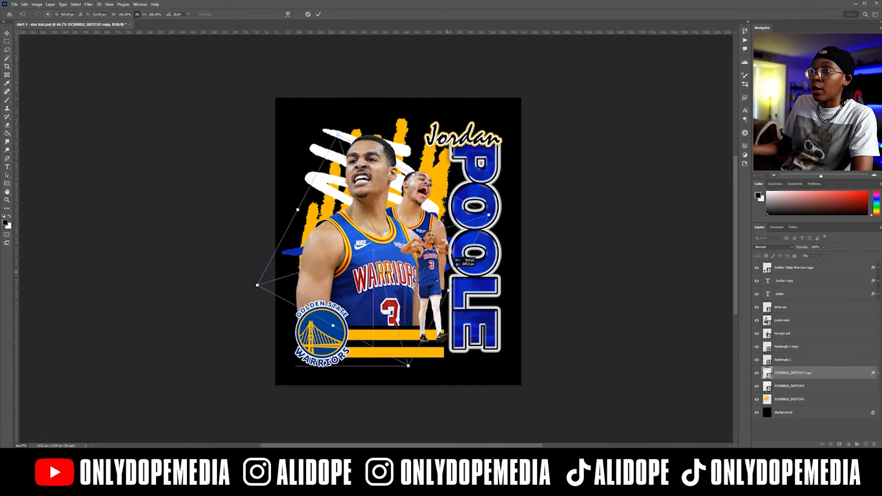
pyautogui.moveTo(297, 211)
pyautogui.mouseDown()
pyautogui.moveTo(308, 212)
pyautogui.moveTo(270, 219)
pyautogui.mouseUp()
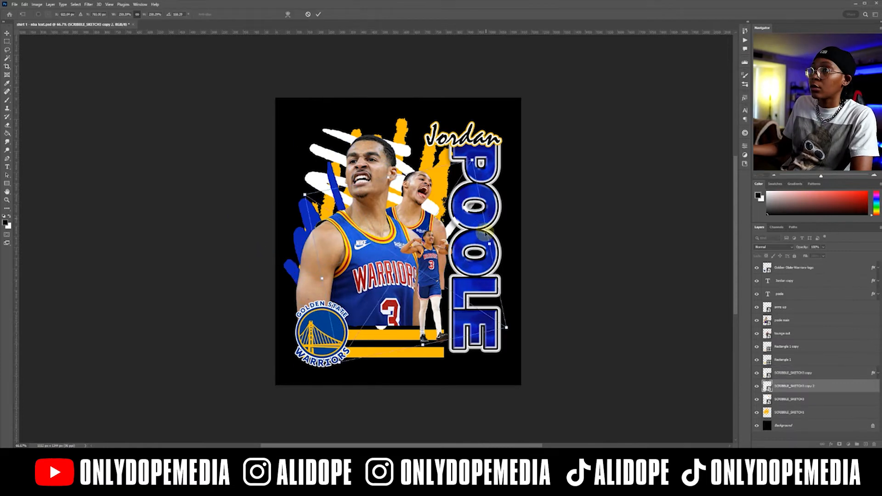
pyautogui.press('Return')
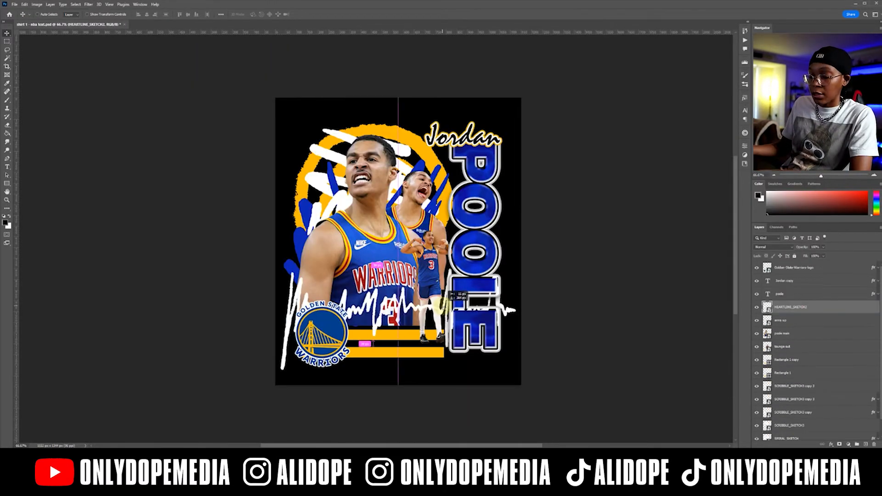
# Scale down and slightly rotate the white heartline sketch, placing it across the lower part of the player photos.
pyautogui.moveTo(443, 305); pyautogui.dragTo(442, 306)
pyautogui.hotkey('ctrl', 't')
pyautogui.moveTo(519, 321)
pyautogui.mouseDown()
pyautogui.moveTo(438, 320)
pyautogui.moveTo(474, 311)
pyautogui.mouseUp()
pyautogui.moveTo(391, 316)
pyautogui.mouseDown()
pyautogui.moveTo(404, 316)
pyautogui.moveTo(395, 304)
pyautogui.mouseUp()
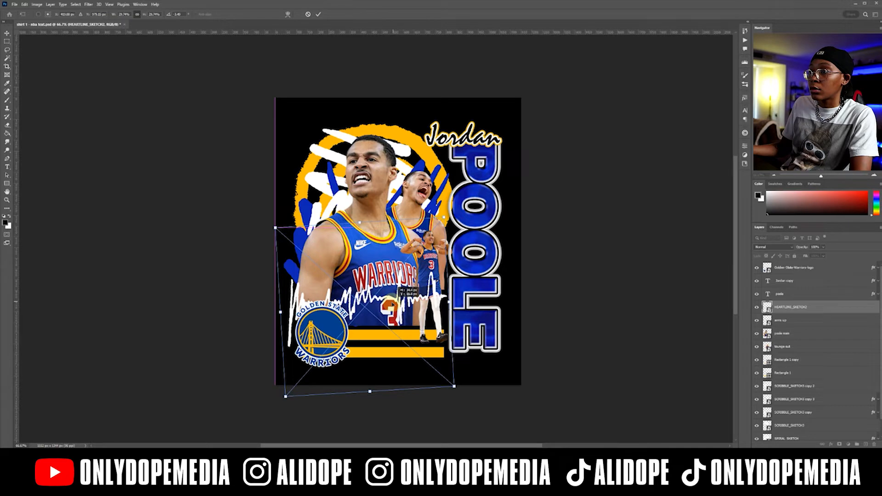
pyautogui.press('Return')
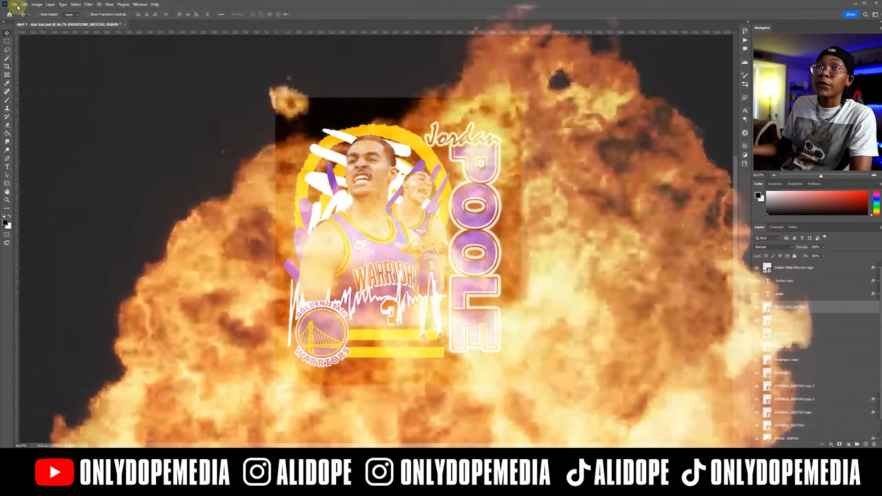
# Flip the white heartline sketch horizontally and move it slightly down over the lower edge of the players.
pyautogui.click(25, 4)
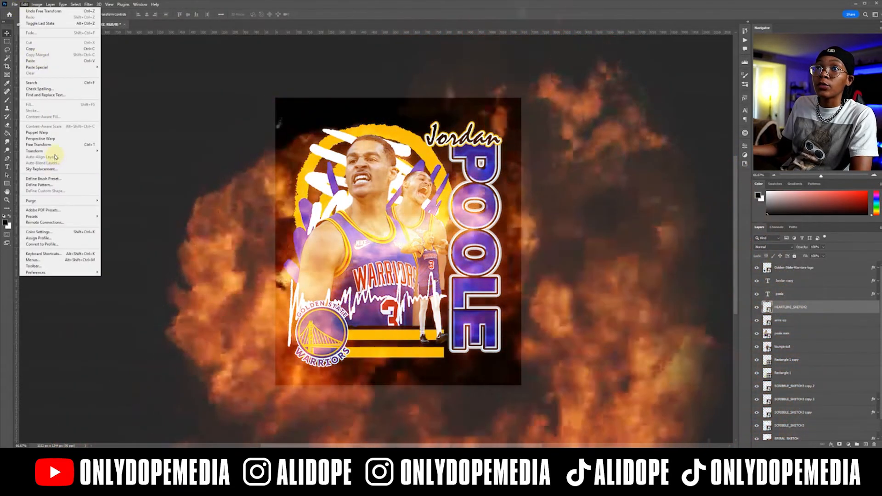
pyautogui.moveTo(46, 150)
pyautogui.click(150, 270)
pyautogui.moveTo(437, 304); pyautogui.dragTo(433, 318)
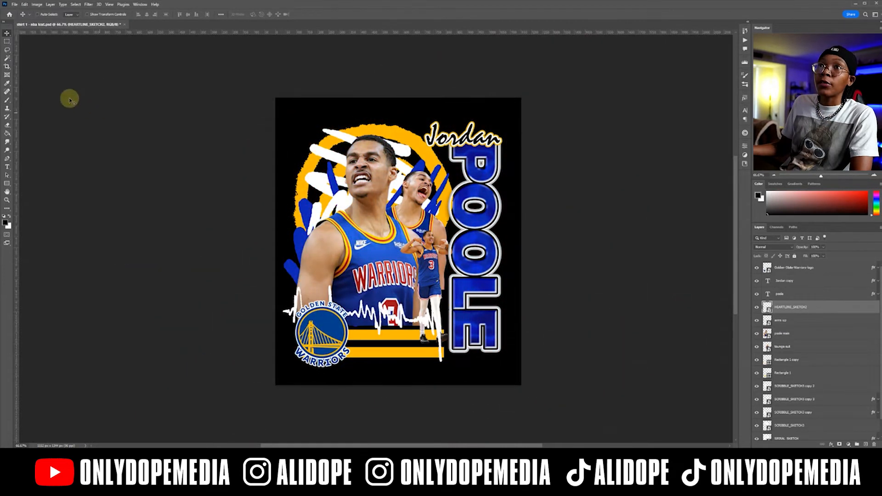
# Try to mask the poole main layer with a Magic Wand selection of the area around the heartline sketch.
pyautogui.click(7, 59)
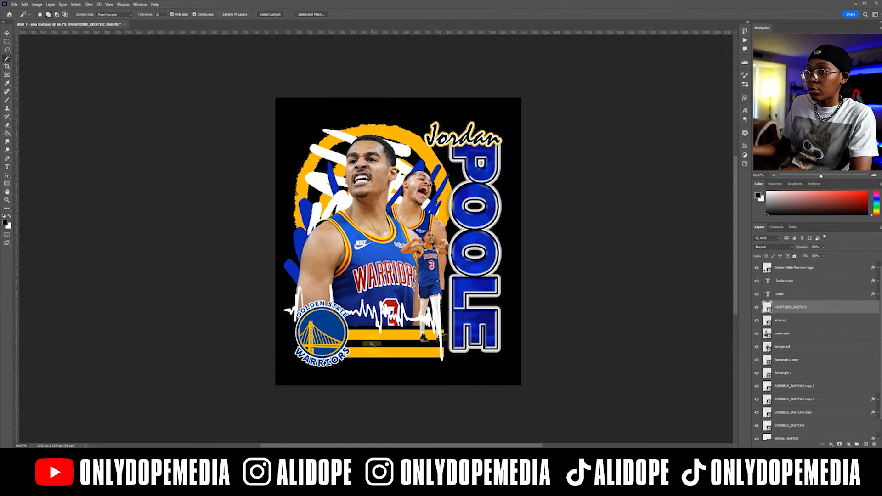
pyautogui.moveTo(372, 345); pyautogui.dragTo(371, 347)
pyautogui.click(406, 342)
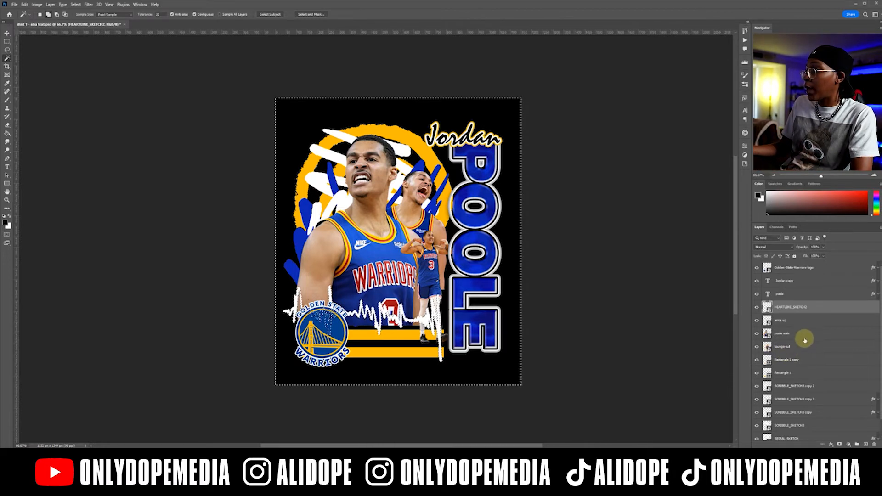
pyautogui.click(804, 337)
pyautogui.click(839, 444)
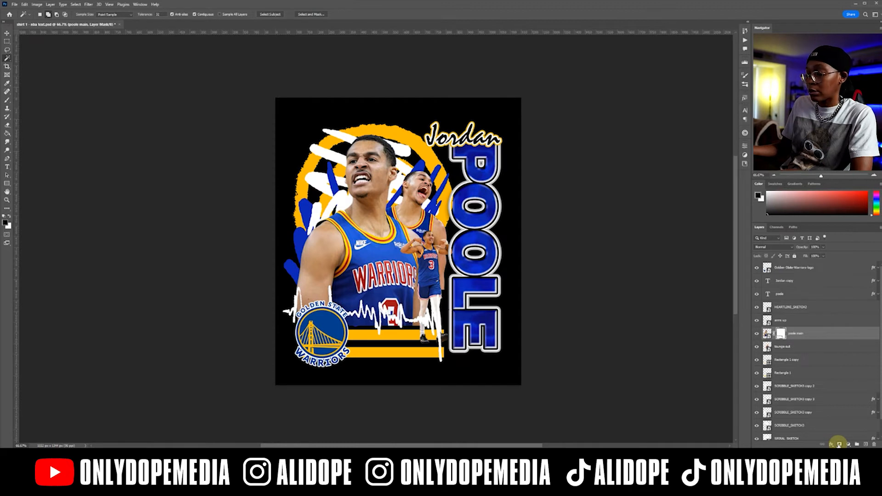
pyautogui.hotkey('ctrl', 'z')
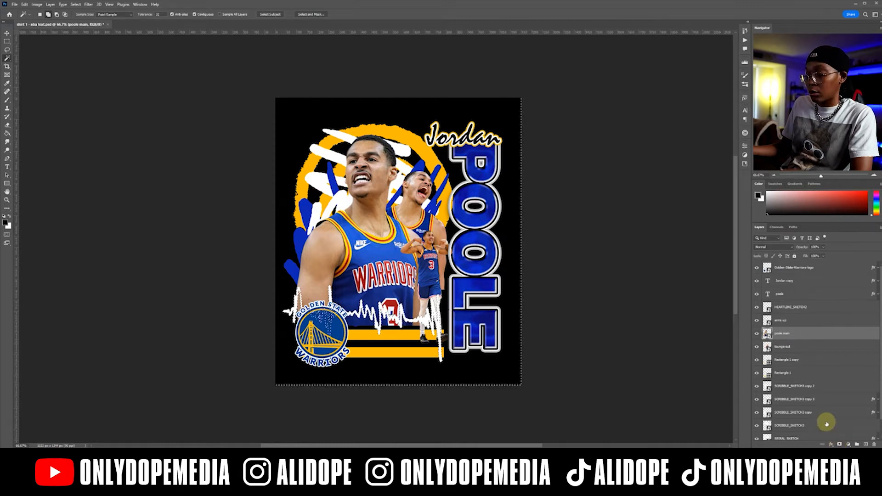
# Add an empty layer mask to poole main, and select the area around the heartline sketch with the Magic Wand.
pyautogui.hotkey('ctrl', 'd')
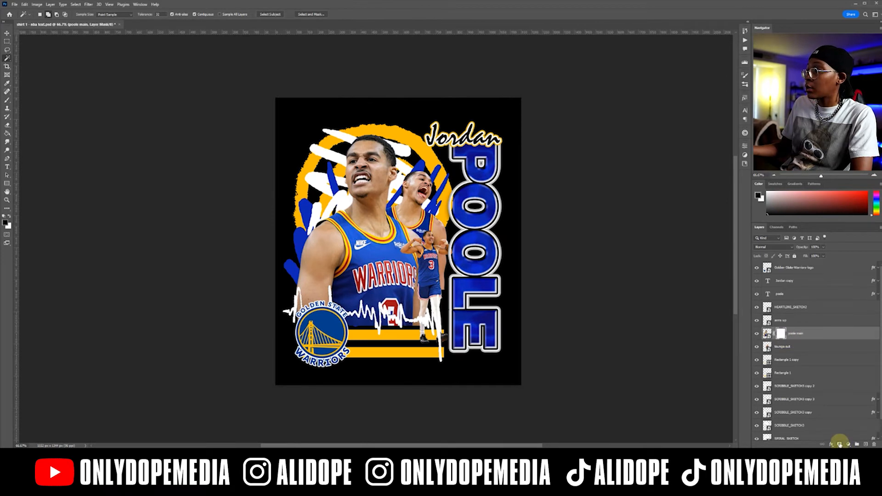
pyautogui.click(821, 308)
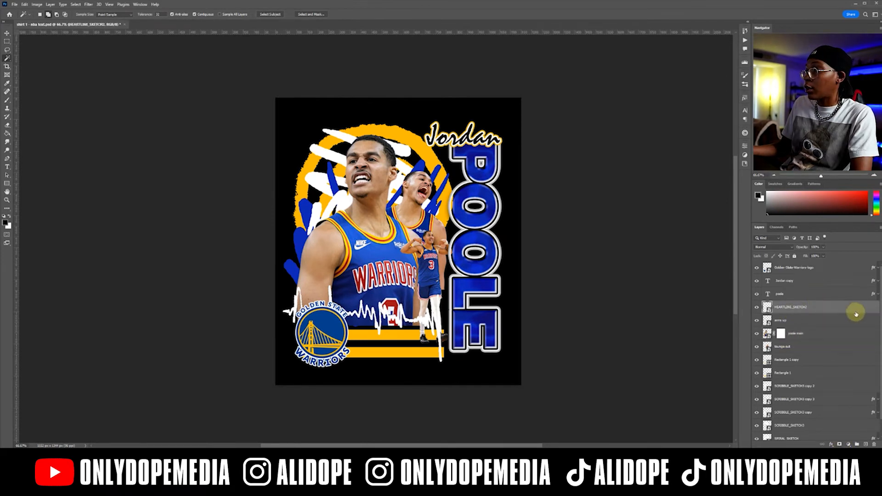
pyautogui.click(385, 336)
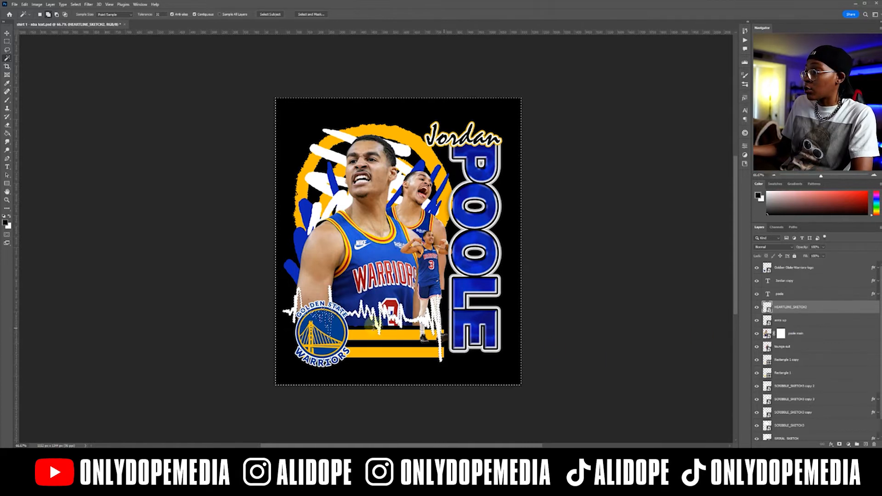
# Mask out the large player's jersey below the heartline sketch, using a reduced hard round brush from General Brushes.
pyautogui.click(781, 333)
pyautogui.press('b')
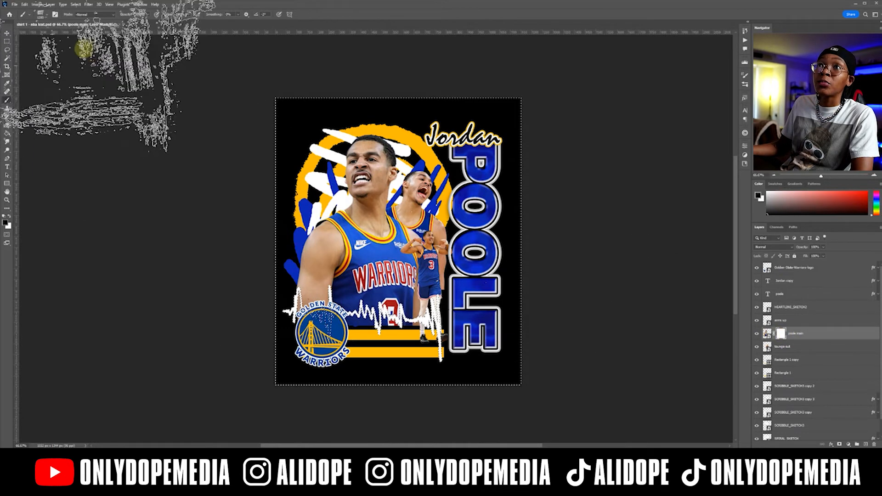
pyautogui.click(42, 14)
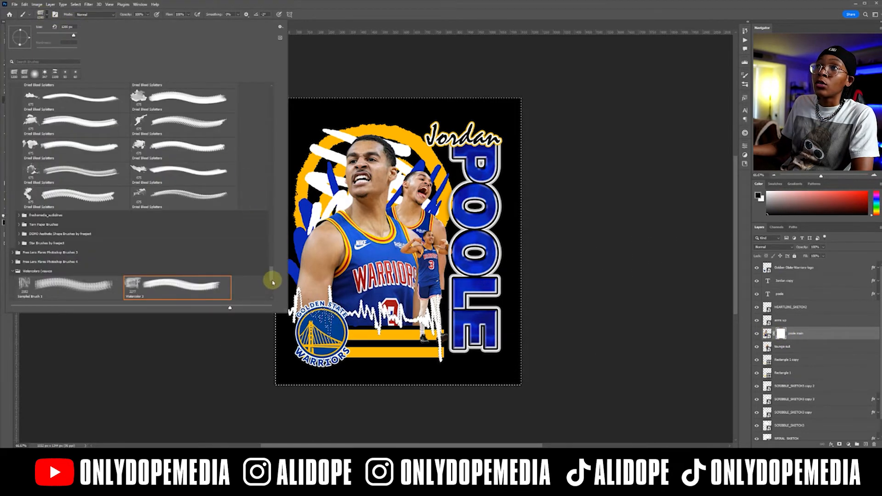
pyautogui.moveTo(272, 281); pyautogui.dragTo(264, 98)
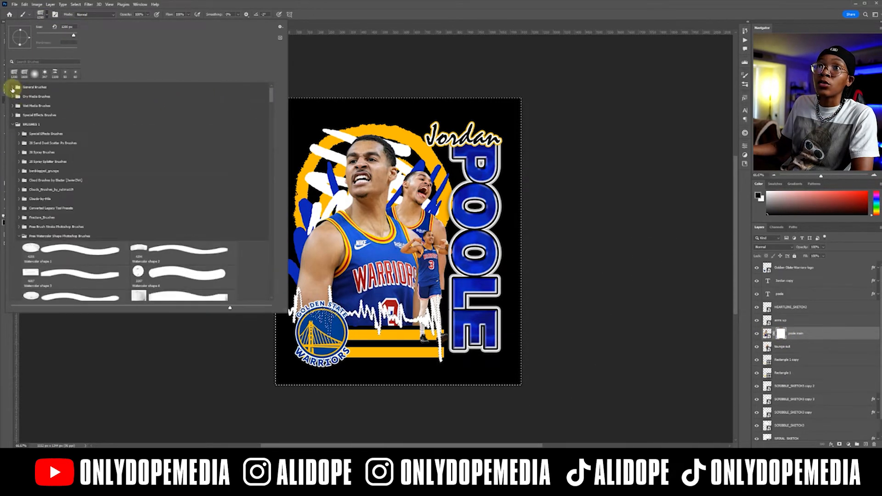
pyautogui.click(13, 88)
pyautogui.doubleClick(138, 105)
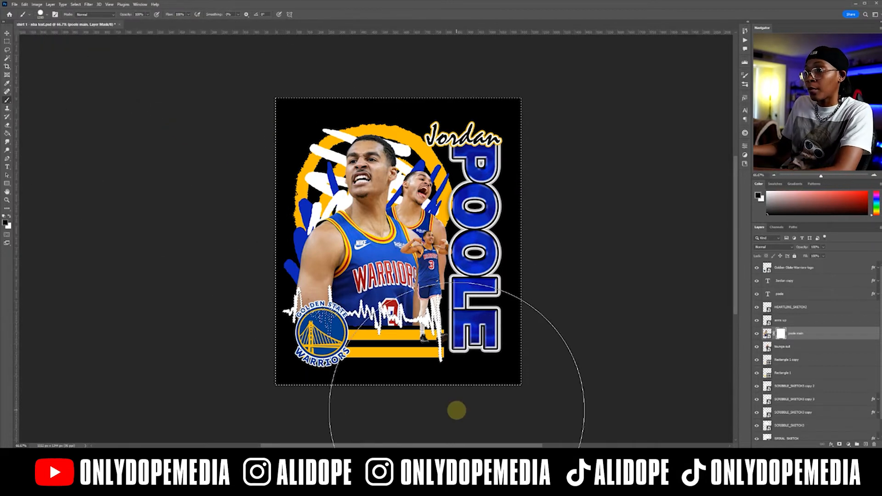
pyautogui.press('[')
pyautogui.press('[')
pyautogui.press('[')
pyautogui.press('[')
pyautogui.press('[')
pyautogui.press('[')
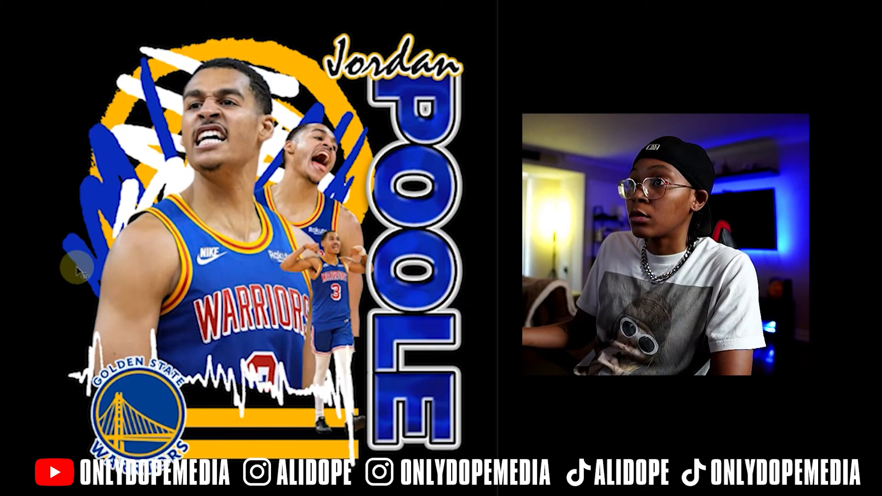
pyautogui.moveTo(405, 321); pyautogui.dragTo(406, 352)
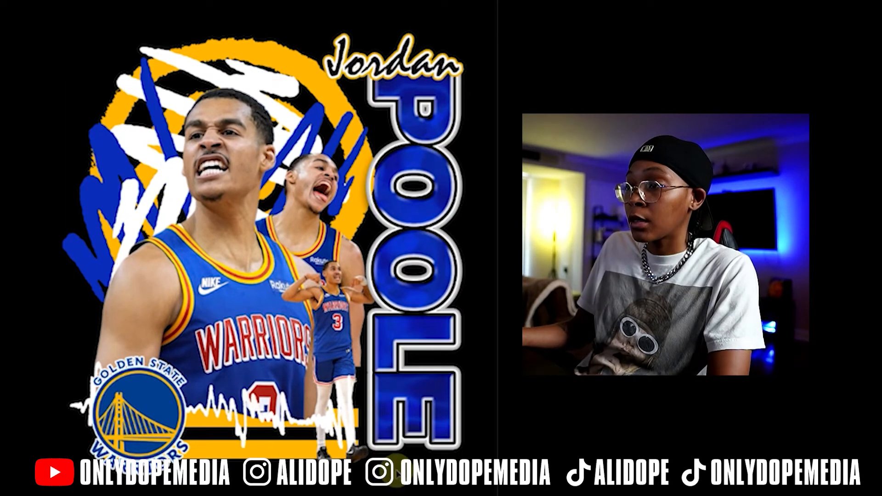
# Enlarge the arms-up player cutout and place it behind the large player.
pyautogui.moveTo(337, 322); pyautogui.dragTo(99, 240)
pyautogui.moveTo(143, 178); pyautogui.dragTo(236, 176)
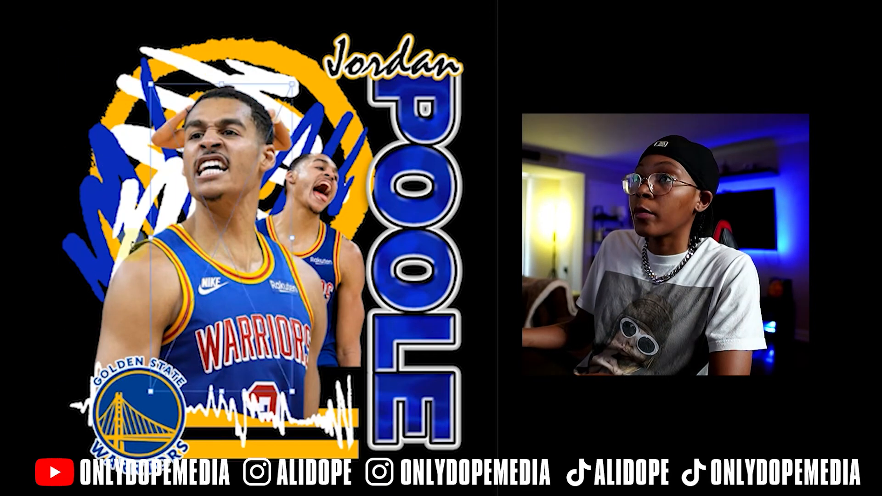
pyautogui.moveTo(134, 246); pyautogui.dragTo(89, 124)
pyautogui.press('Delete')
# Enlarge the shouting player in front of the large player and mask its lower part along the heartline sketch.
pyautogui.moveTo(161, 45); pyautogui.dragTo(285, 310)
pyautogui.moveTo(288, 304); pyautogui.dragTo(289, 353)
pyautogui.moveTo(389, 91); pyautogui.dragTo(333, 134)
pyautogui.moveTo(261, 275); pyautogui.dragTo(268, 302)
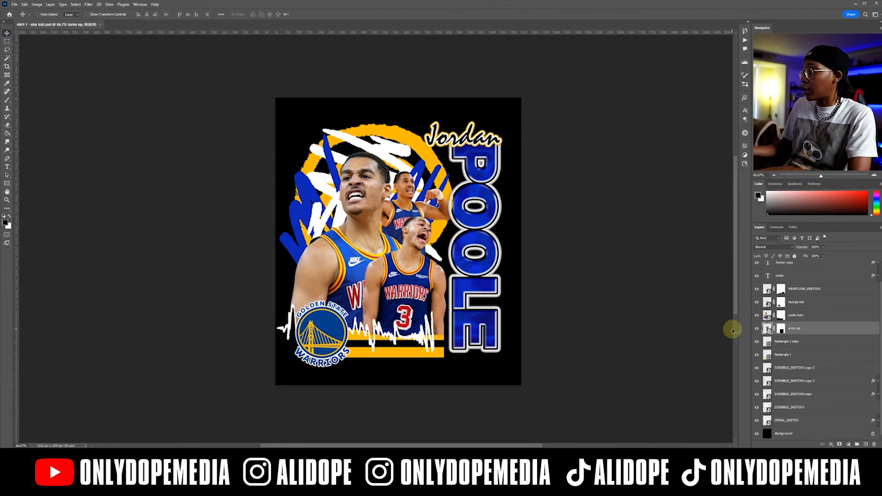
# Group the heartline sketch and the three player layers, and name the group main images.
pyautogui.click(800, 302)
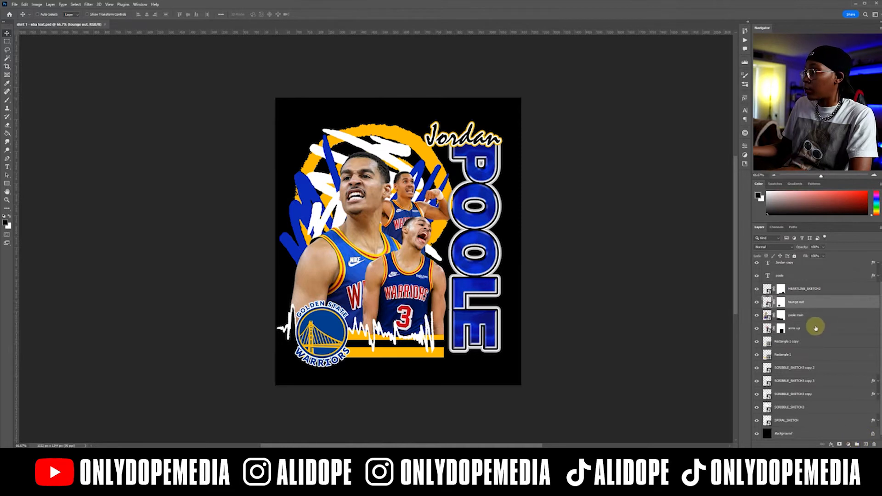
pyautogui.keyDown('shift'); pyautogui.click(818, 288); pyautogui.keyUp('shift')
pyautogui.keyDown('shift'); pyautogui.click(821, 328); pyautogui.keyUp('shift')
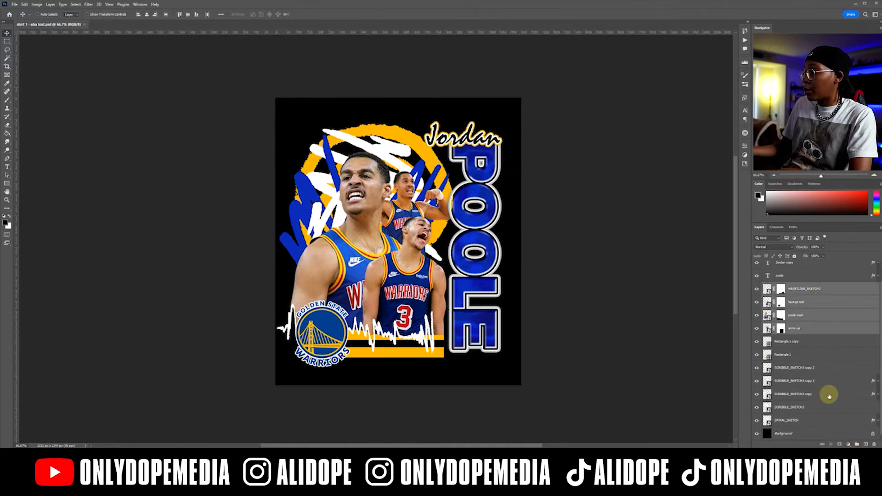
pyautogui.click(857, 444)
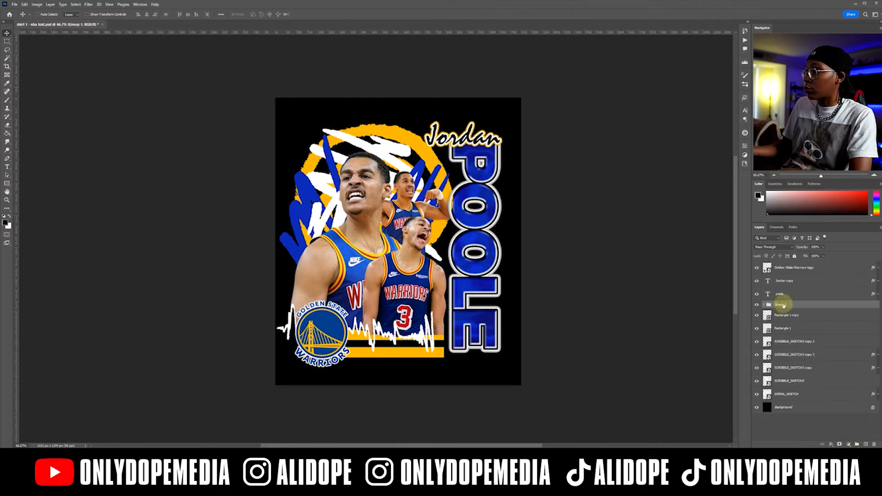
pyautogui.click(757, 305)
pyautogui.click(757, 305)
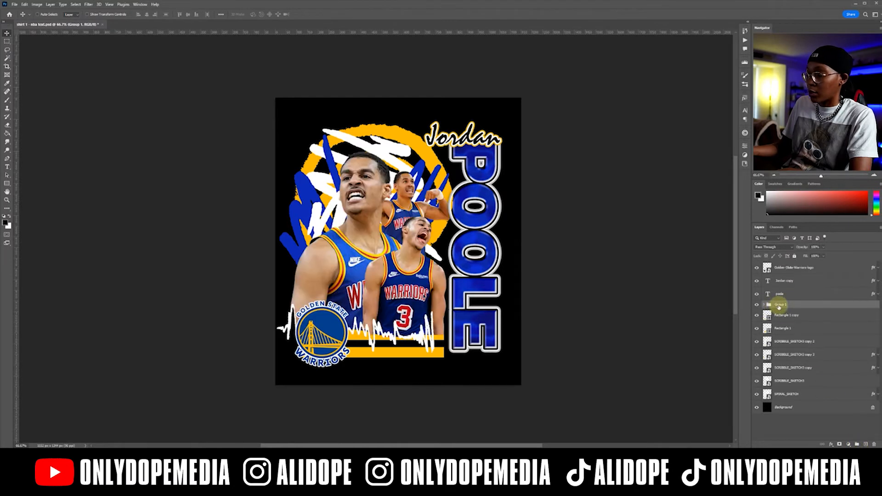
pyautogui.write('main ima')
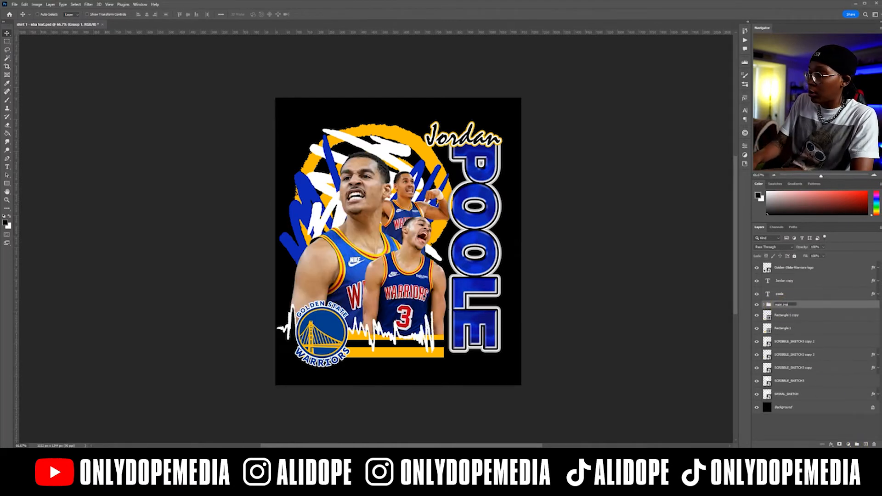
pyautogui.write('ges')
pyautogui.press('Return')
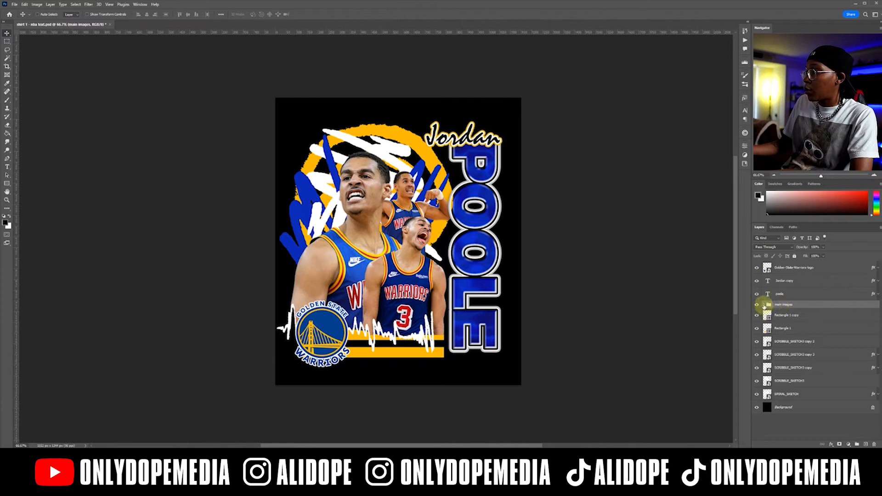
# Add a Curves adjustment layer above the main images group and clip it to the group.
pyautogui.click(847, 444)
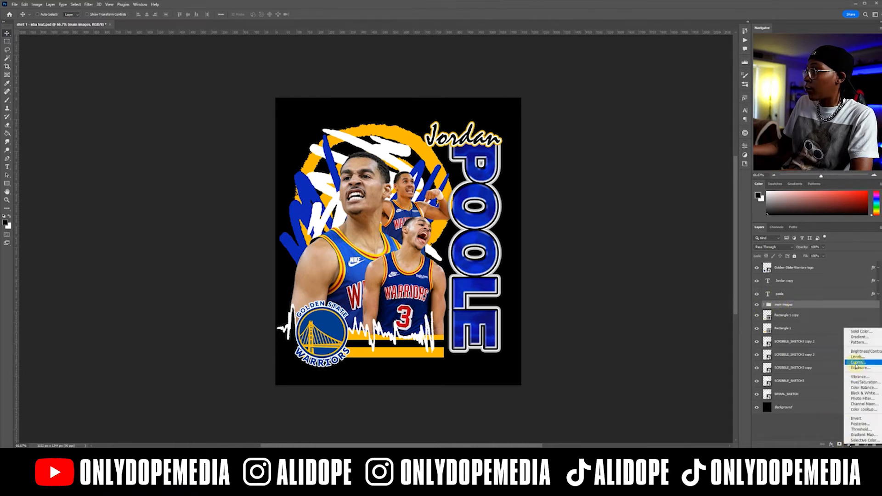
pyautogui.click(856, 362)
pyautogui.rightClick(820, 307)
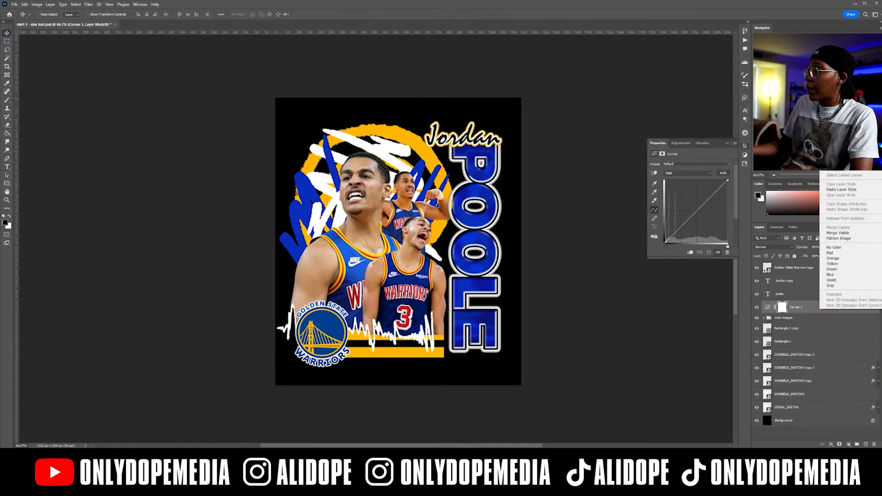
pyautogui.click(844, 161)
# Shape the RGB curve into a strong S with slightly lifted blacks to boost the players' contrast.
pyautogui.click(681, 227)
pyautogui.click(713, 194)
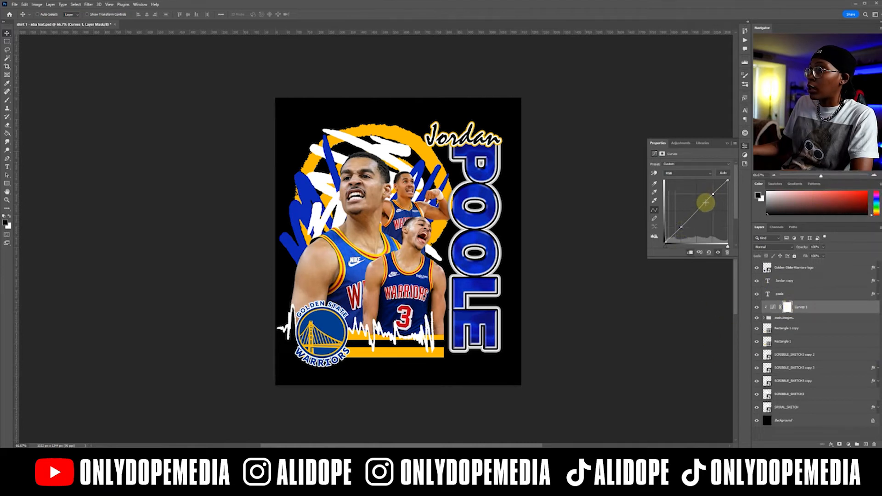
pyautogui.moveTo(712, 195)
pyautogui.mouseDown()
pyautogui.moveTo(680, 200)
pyautogui.moveTo(693, 187)
pyautogui.moveTo(710, 192)
pyautogui.mouseUp()
pyautogui.moveTo(682, 227)
pyautogui.mouseDown()
pyautogui.moveTo(693, 237)
pyautogui.moveTo(692, 227)
pyautogui.mouseUp()
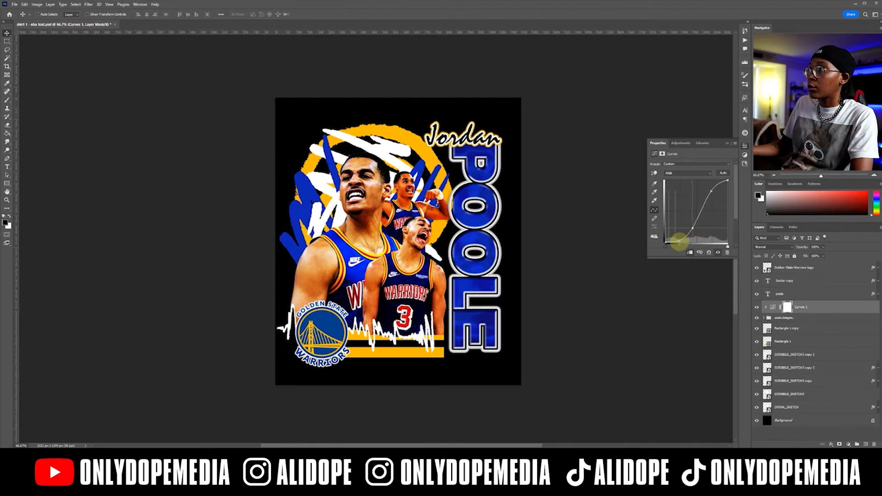
pyautogui.moveTo(677, 240); pyautogui.dragTo(673, 237)
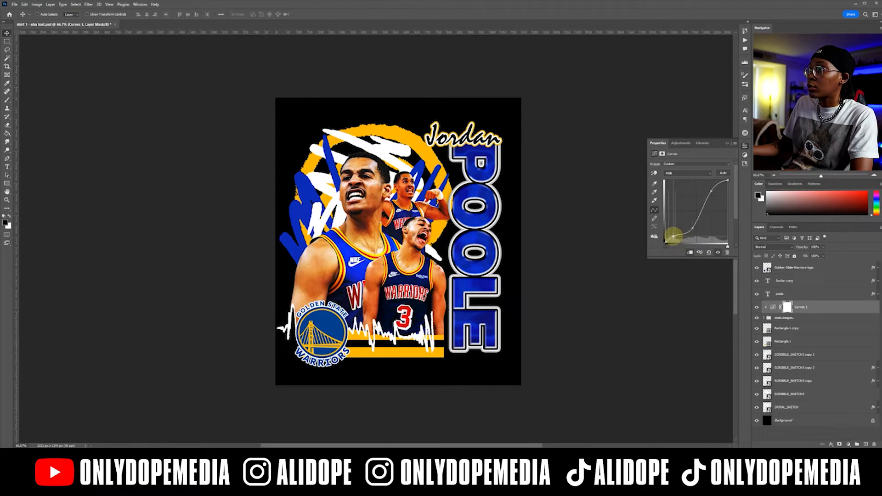
pyautogui.moveTo(709, 198); pyautogui.dragTo(701, 206)
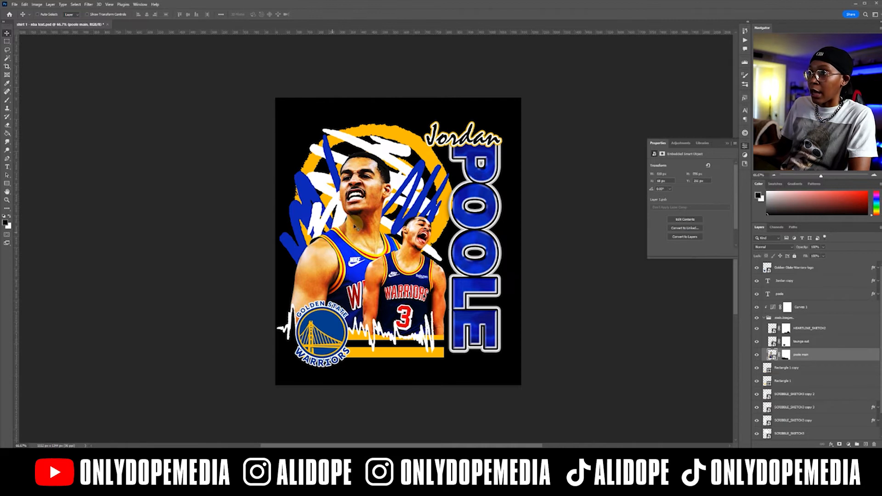
# Move the main images group, the Warriors logo and the gold bars slightly up on the canvas.
pyautogui.click(819, 342)
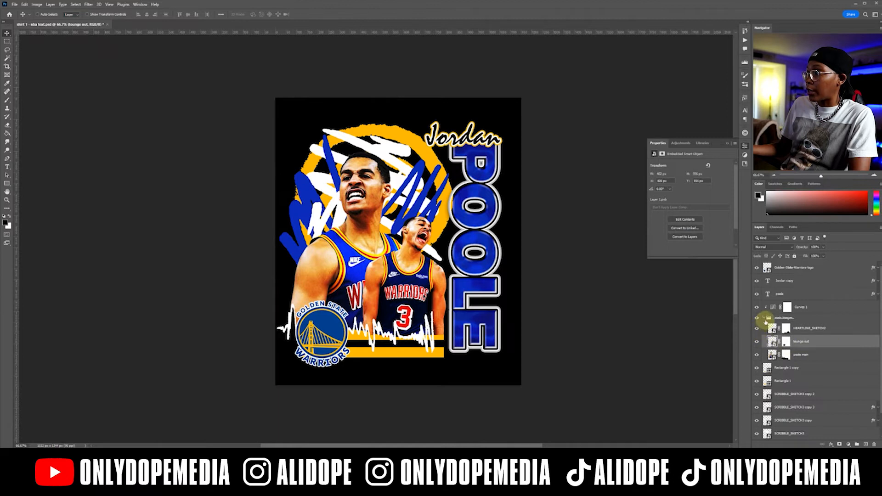
pyautogui.click(764, 320)
pyautogui.click(764, 319)
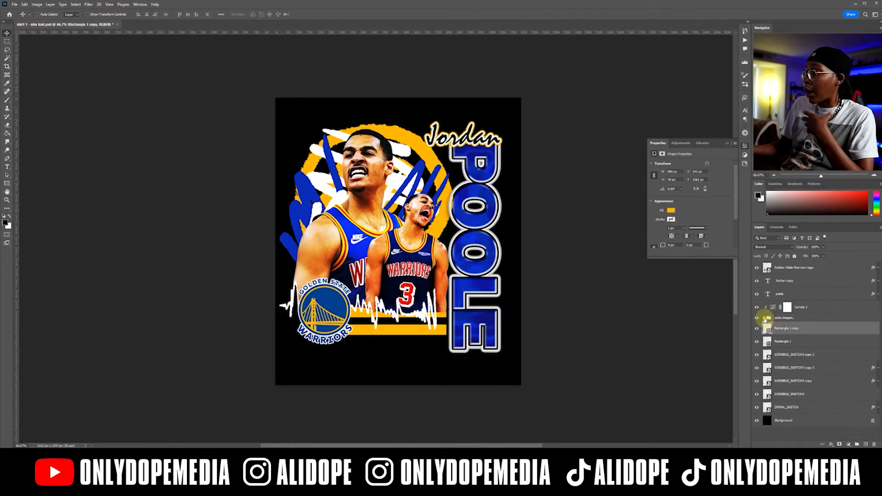
pyautogui.click(764, 318)
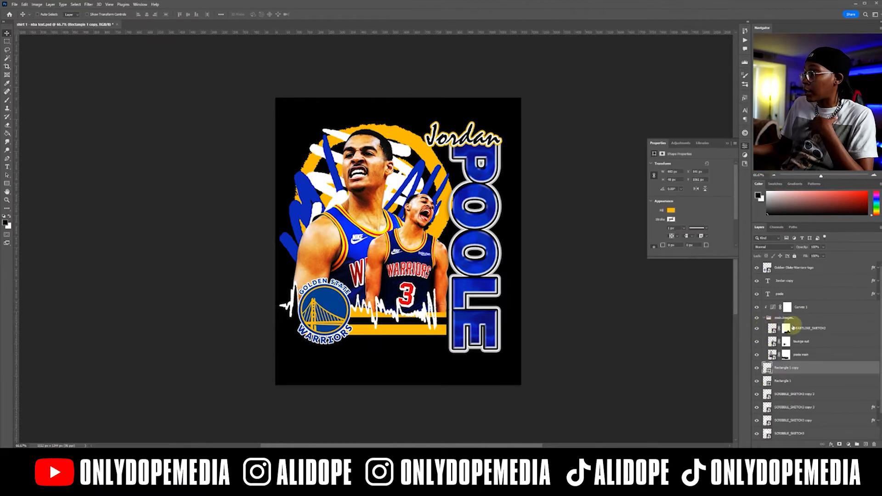
# Add an Outer Glow to the poole main layer with Normal blend mode and 100% opacity.
pyautogui.doubleClick(824, 355)
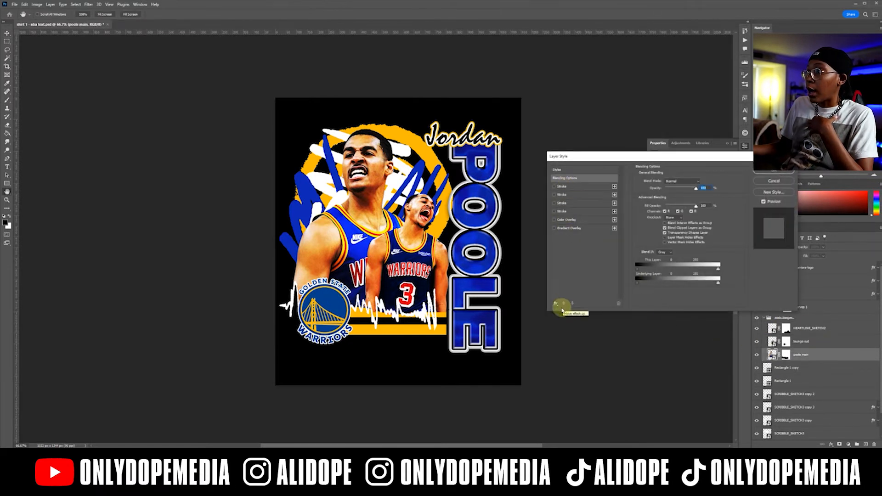
pyautogui.click(556, 304)
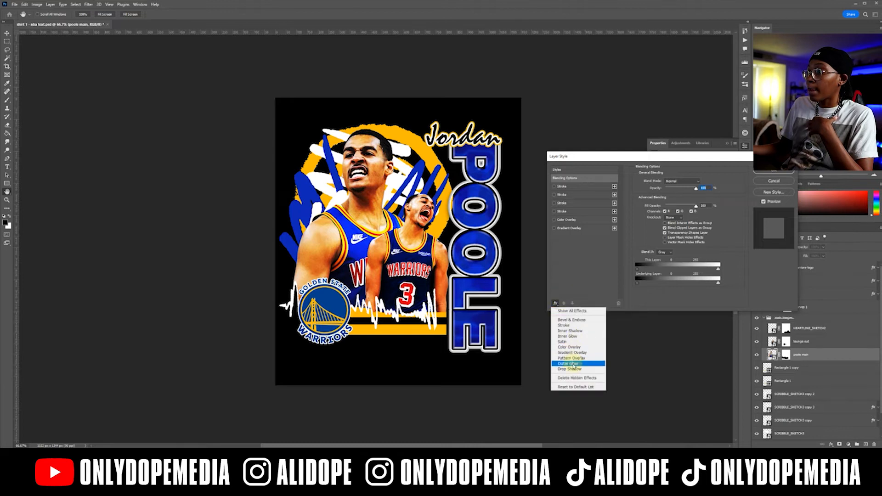
pyautogui.click(572, 363)
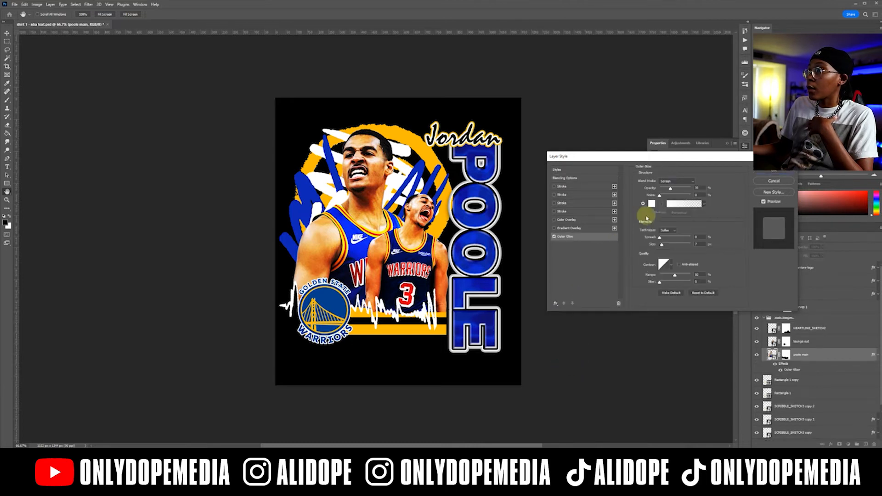
pyautogui.moveTo(670, 190); pyautogui.dragTo(725, 190)
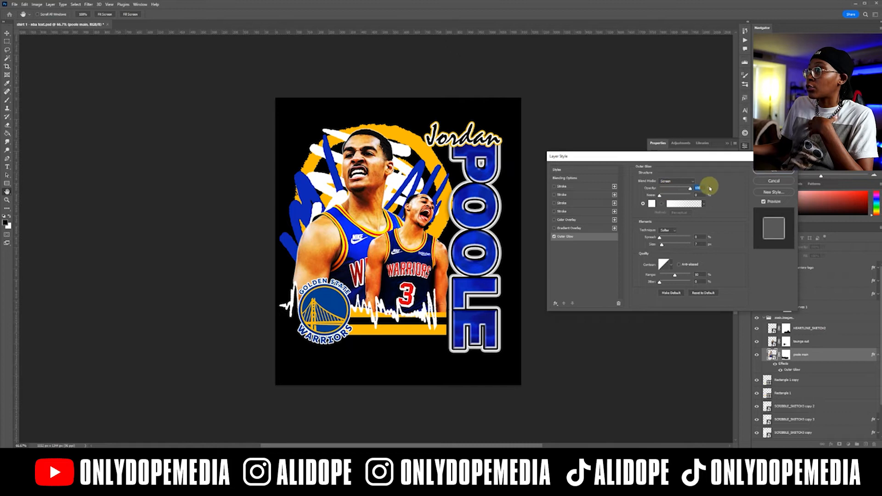
pyautogui.click(680, 181)
pyautogui.click(677, 175)
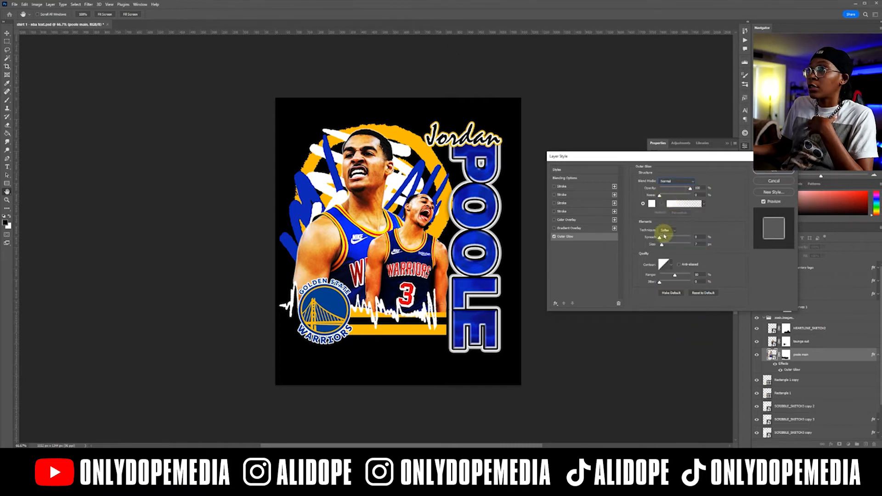
# Try a wide outer glow with a size of 52 px, 100% range and 57% spread.
pyautogui.moveTo(661, 244); pyautogui.dragTo(668, 243)
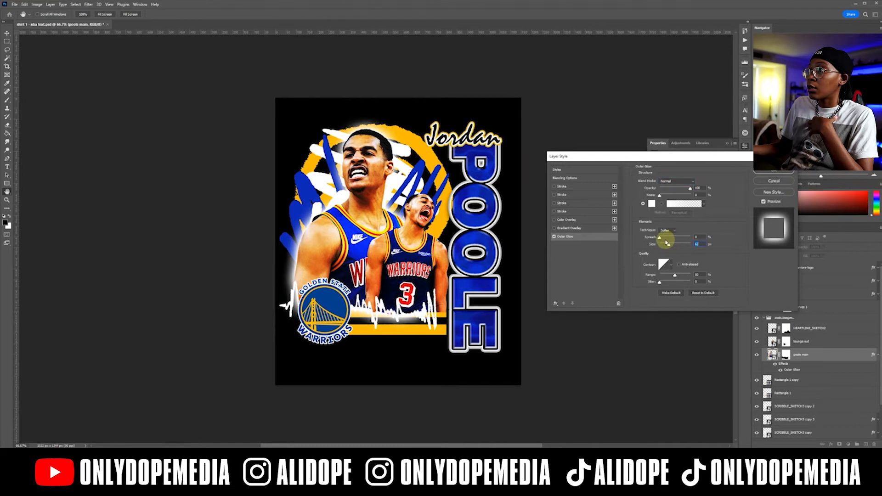
pyautogui.moveTo(675, 275); pyautogui.dragTo(717, 275)
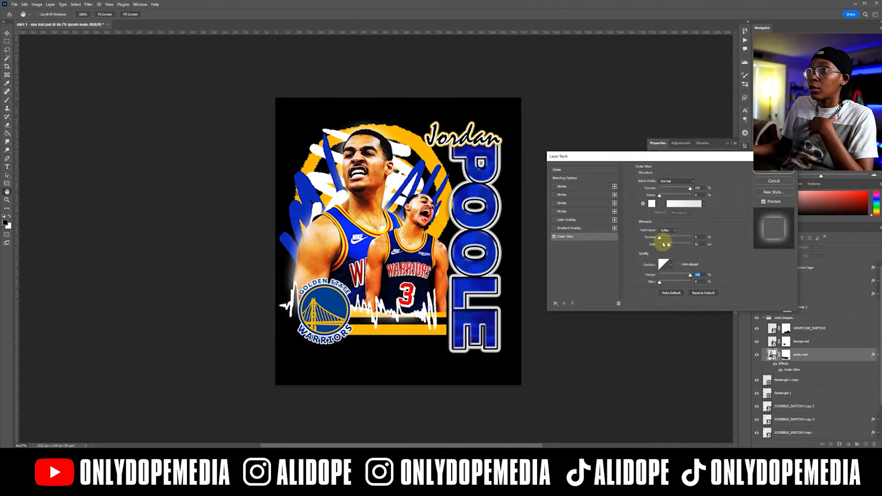
pyautogui.moveTo(664, 240); pyautogui.dragTo(677, 237)
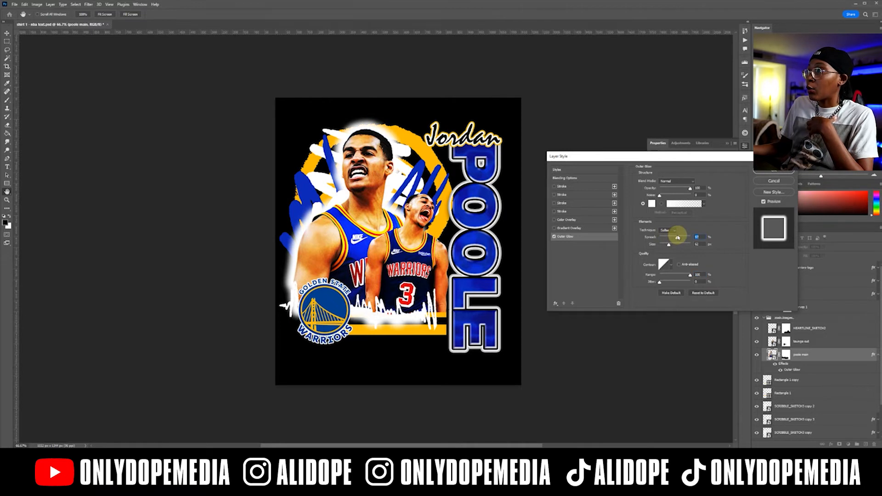
# Add some noise to the white outer glow and reduce its spread, size and range to a narrow halo around the player.
pyautogui.moveTo(660, 195); pyautogui.dragTo(683, 196)
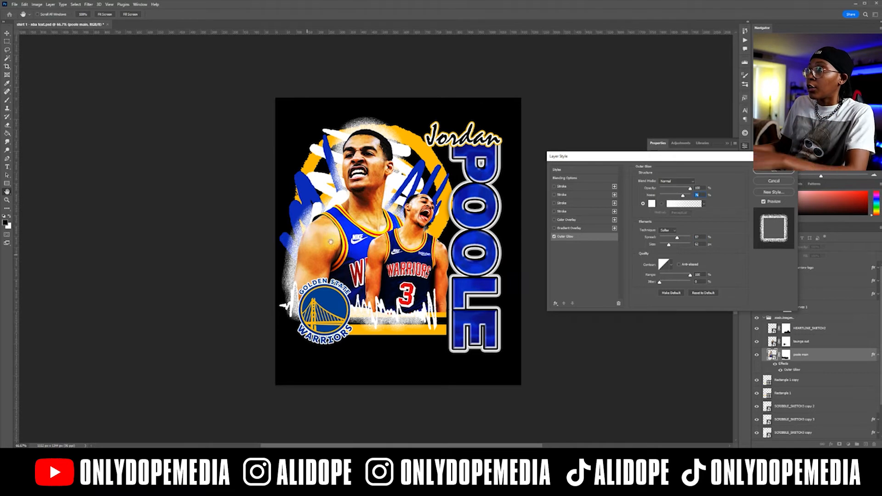
pyautogui.moveTo(670, 198); pyautogui.dragTo(669, 198)
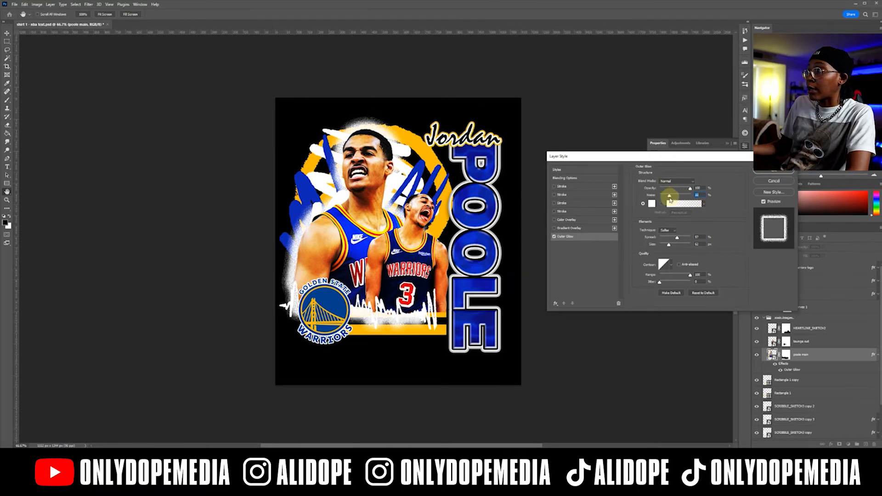
pyautogui.moveTo(677, 238); pyautogui.dragTo(661, 239)
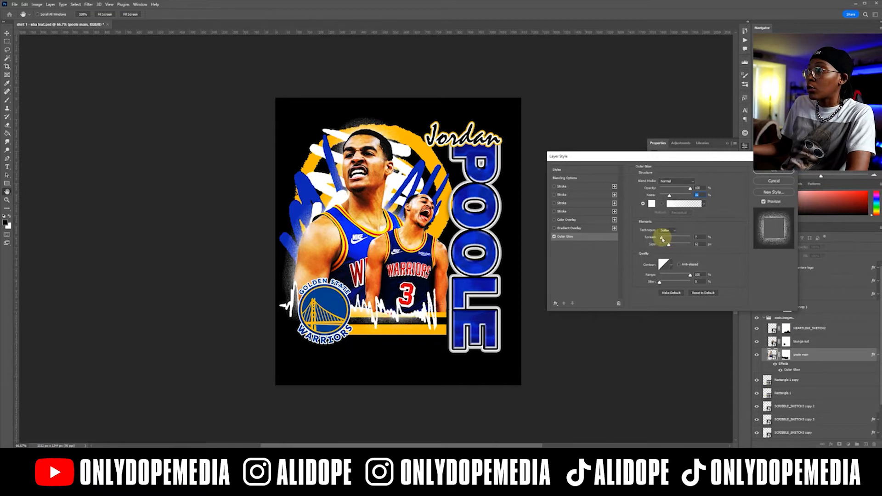
pyautogui.moveTo(663, 239); pyautogui.dragTo(665, 246)
pyautogui.moveTo(690, 275); pyautogui.dragTo(675, 275)
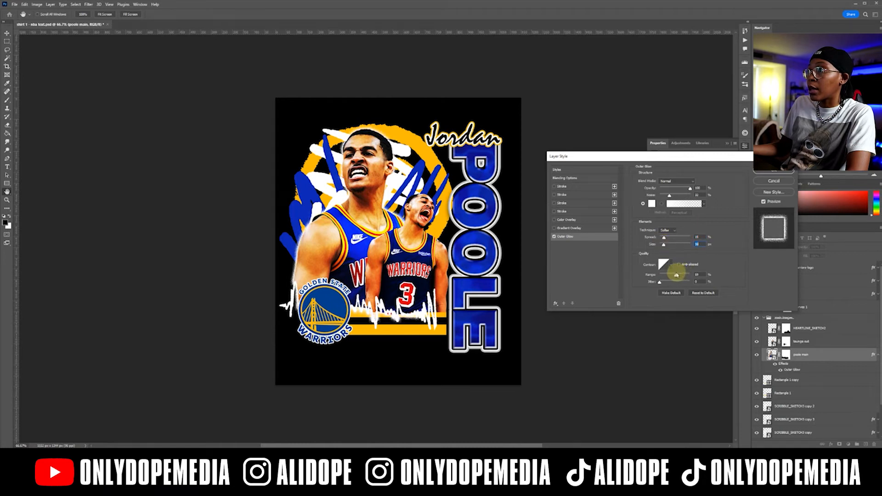
pyautogui.moveTo(665, 239)
pyautogui.mouseDown()
pyautogui.moveTo(674, 238)
pyautogui.moveTo(665, 238)
pyautogui.mouseUp()
pyautogui.moveTo(675, 275); pyautogui.dragTo(677, 276)
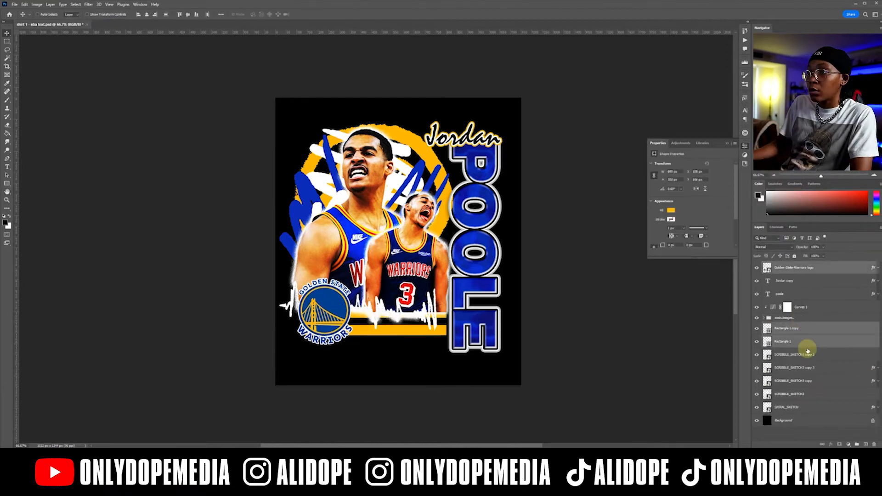
# Enlarge the Jordan script text over the top of POOLE and place the Wilson basketball image above it.
pyautogui.click(803, 343)
pyautogui.click(798, 281)
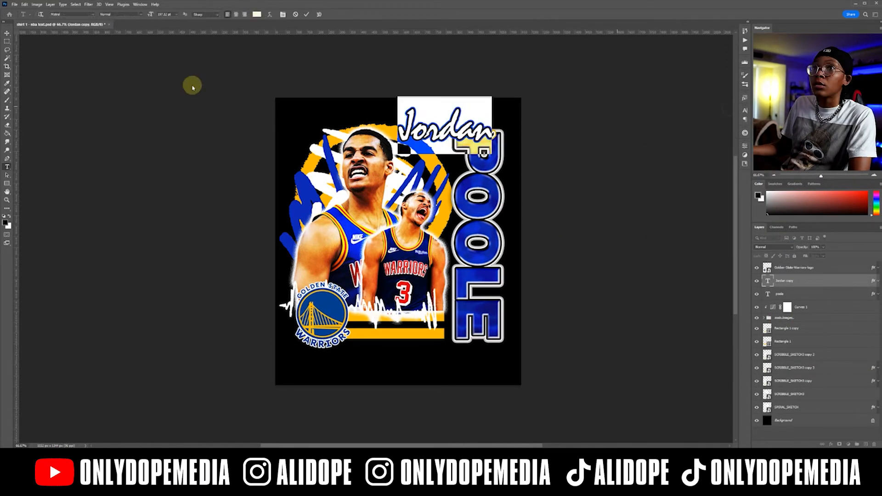
pyautogui.click(193, 87)
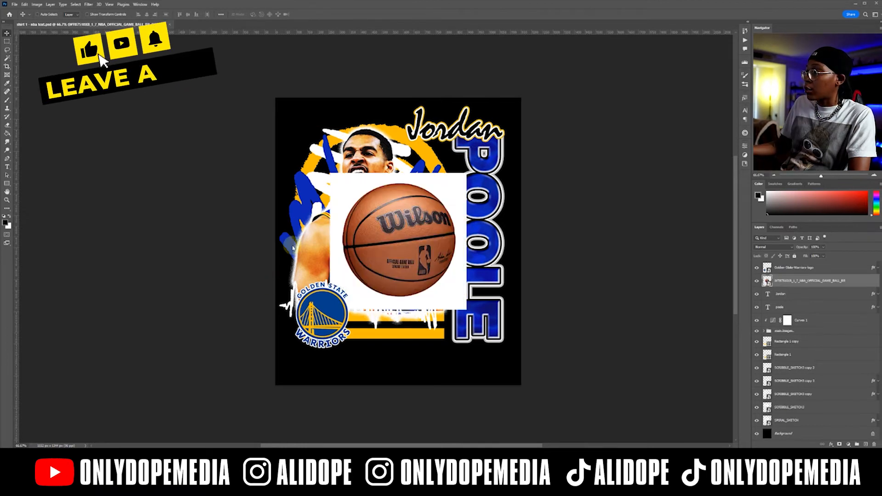
# Rasterize the basketball layer and delete the white background around the ball.
pyautogui.rightClick(852, 281)
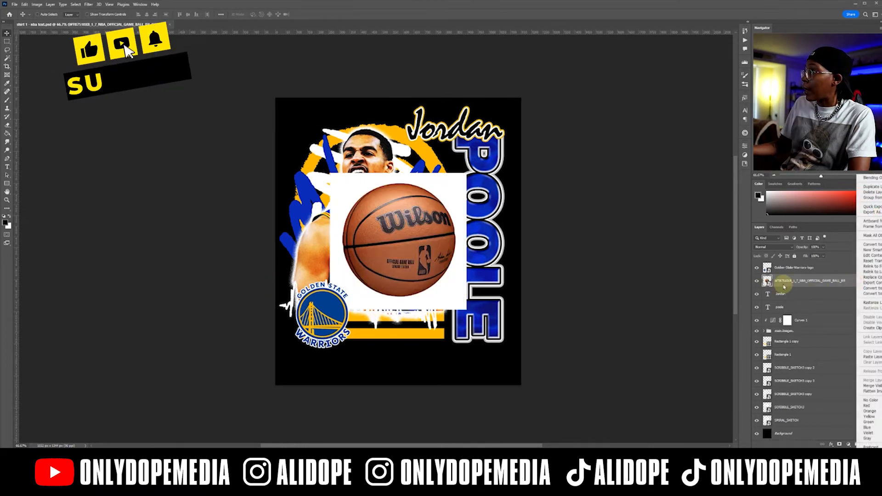
pyautogui.click(870, 303)
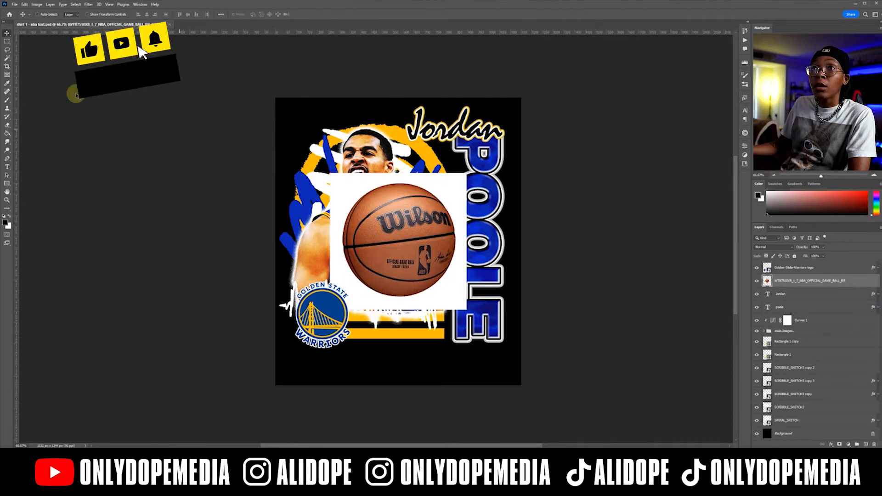
pyautogui.press('w')
pyautogui.click(442, 296)
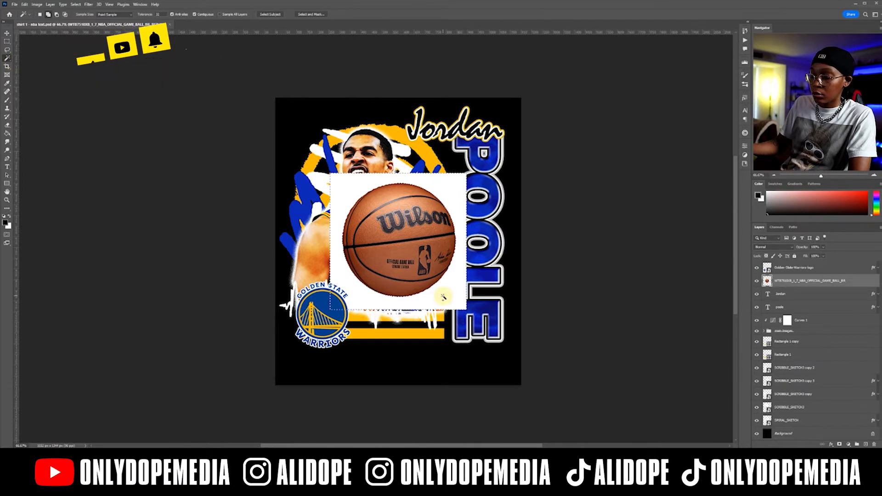
pyautogui.press('Delete')
pyautogui.hotkey('ctrl', 'd')
# Stack the basketball layer among the scribble layers and place the ball behind the main player's head at the design's upper left.
pyautogui.press('v')
pyautogui.moveTo(415, 262); pyautogui.dragTo(389, 247)
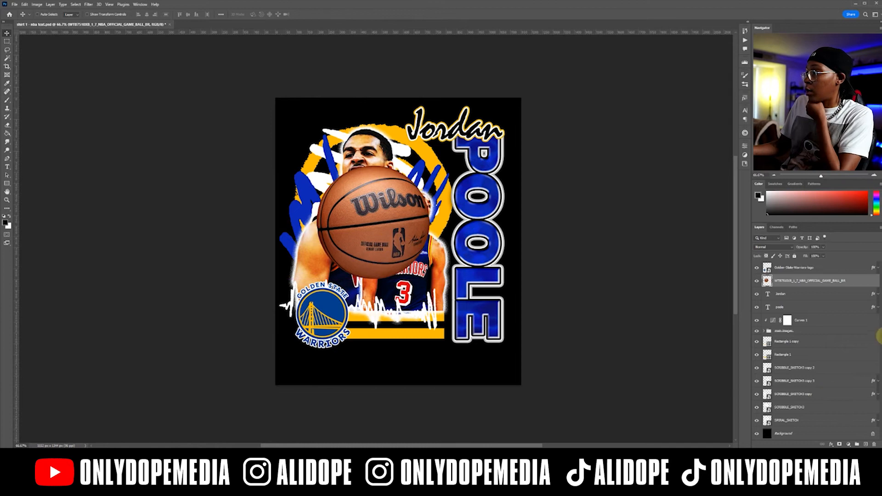
pyautogui.moveTo(850, 280); pyautogui.dragTo(827, 412)
pyautogui.moveTo(422, 254); pyautogui.dragTo(410, 236)
pyautogui.moveTo(789, 401); pyautogui.dragTo(784, 366)
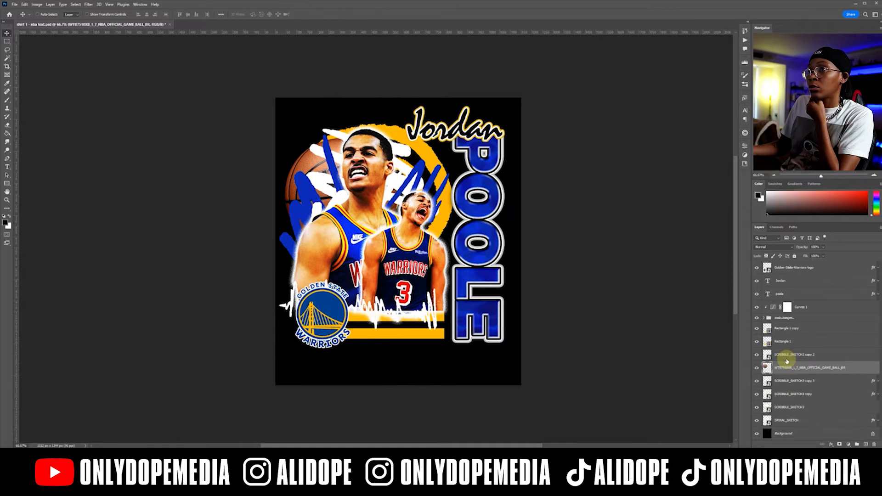
pyautogui.moveTo(368, 224); pyautogui.dragTo(357, 193)
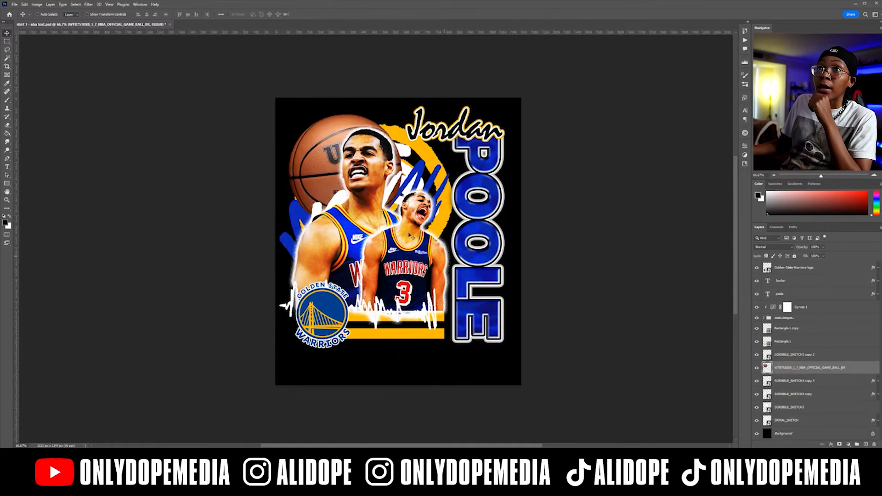
# Cut away the part of the basketball beyond the main player's head with a rectangular selection.
pyautogui.click(8, 42)
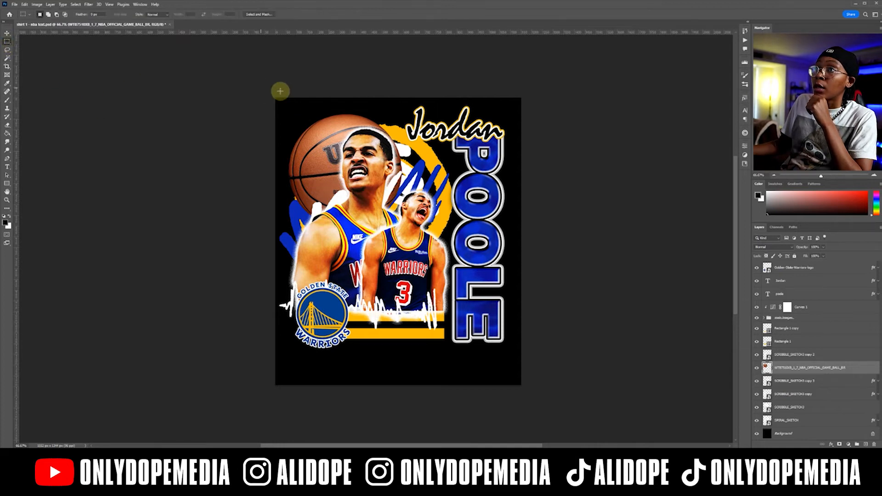
pyautogui.moveTo(345, 95); pyautogui.dragTo(437, 287)
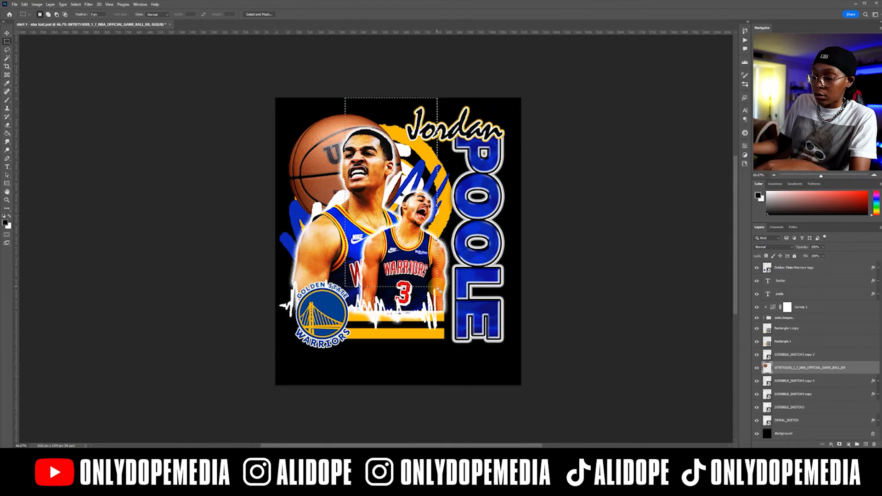
pyautogui.press('Delete')
pyautogui.hotkey('ctrl', 'd')
# Scale the remaining basketball piece down and tuck it beside the main player's head, inside the gold ring.
pyautogui.press('v')
pyautogui.moveTo(330, 183); pyautogui.dragTo(353, 153)
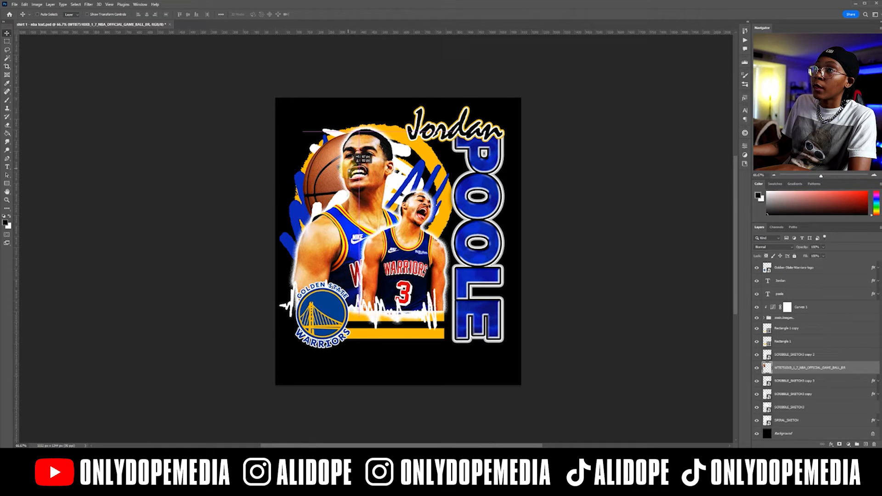
pyautogui.moveTo(353, 153); pyautogui.dragTo(418, 161)
pyautogui.hotkey('ctrl', 't')
pyautogui.press('Return')
pyautogui.moveTo(329, 188)
pyautogui.mouseDown()
pyautogui.moveTo(336, 190)
pyautogui.moveTo(340, 176)
pyautogui.mouseUp()
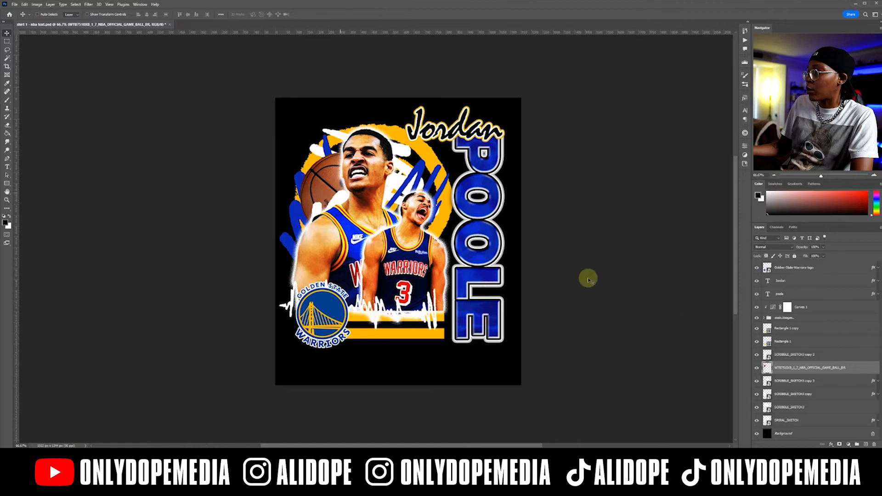
# Convert the basketball layer to a smart object and darken it with Curves by pulling the RGB midtones down.
pyautogui.rightClick(813, 368)
pyautogui.click(828, 197)
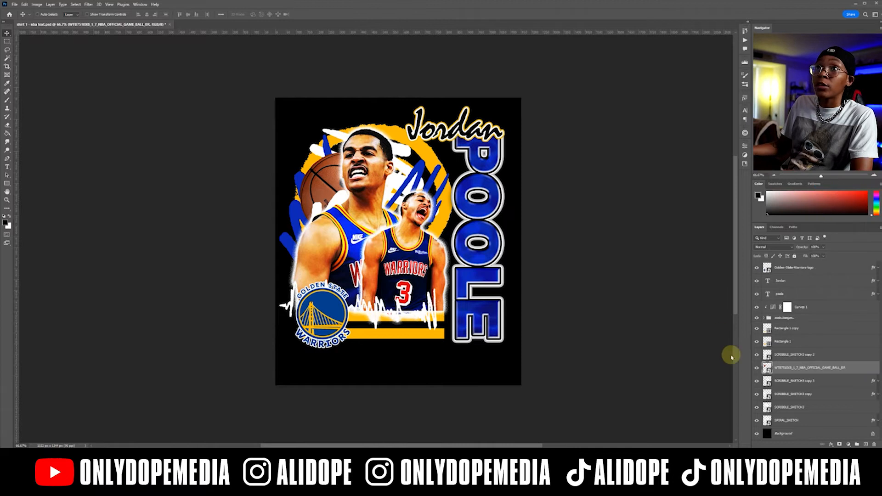
pyautogui.click(37, 5)
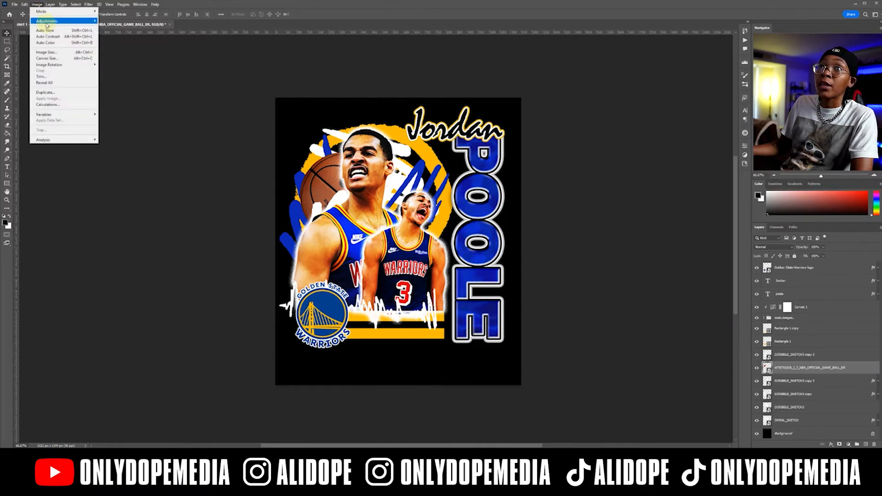
pyautogui.moveTo(55, 21)
pyautogui.click(118, 35)
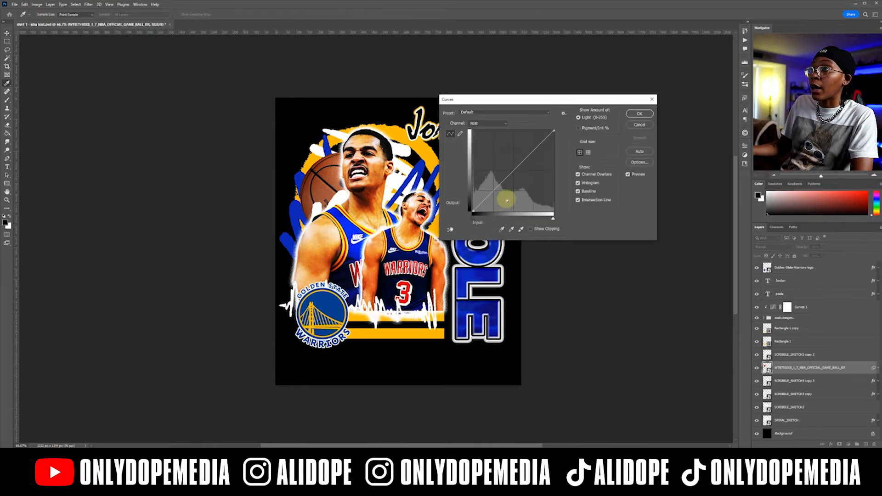
pyautogui.moveTo(508, 178); pyautogui.dragTo(518, 187)
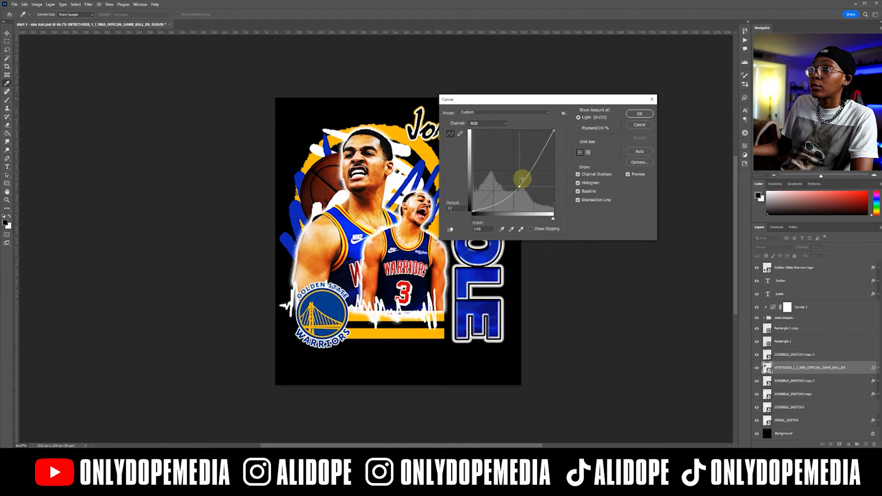
pyautogui.click(639, 113)
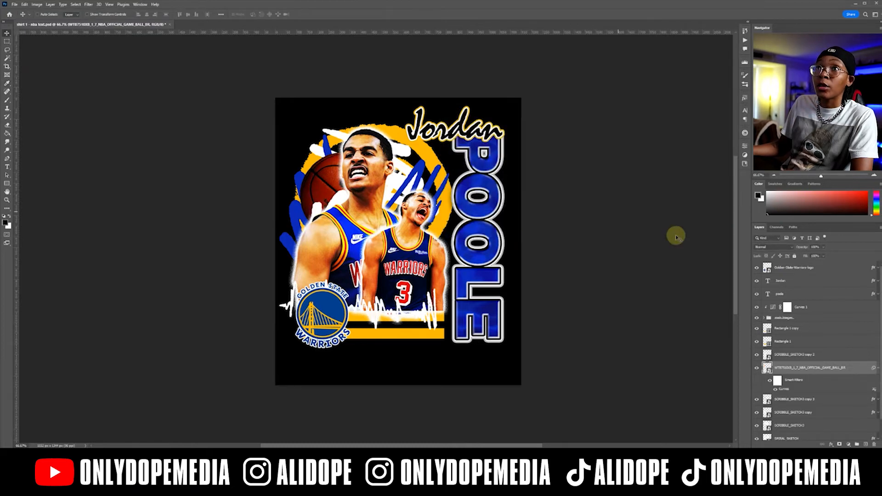
# Apply Hue/Saturation to the basketball with saturation at -53 and lightness at -1.
pyautogui.click(37, 5)
pyautogui.moveTo(74, 23)
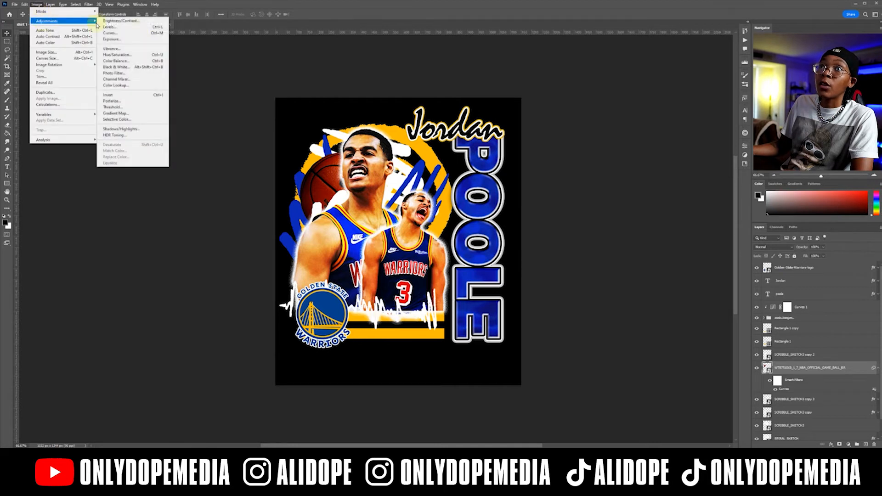
pyautogui.click(133, 54)
pyautogui.moveTo(533, 170); pyautogui.dragTo(507, 170)
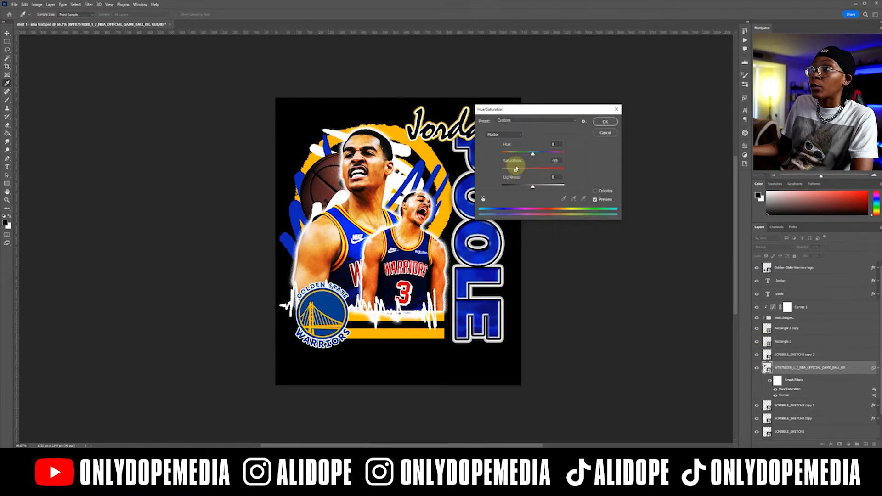
pyautogui.moveTo(533, 186)
pyautogui.mouseDown()
pyautogui.moveTo(521, 188)
pyautogui.moveTo(532, 187)
pyautogui.mouseUp()
# Try shifting the basketball's hue toward olive and dark blue.
pyautogui.moveTo(541, 156); pyautogui.dragTo(540, 156)
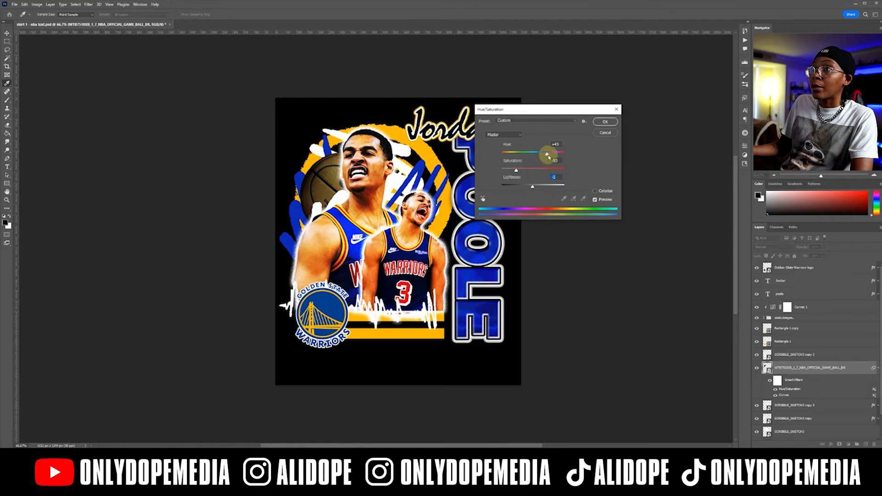
pyautogui.moveTo(567, 157); pyautogui.dragTo(510, 156)
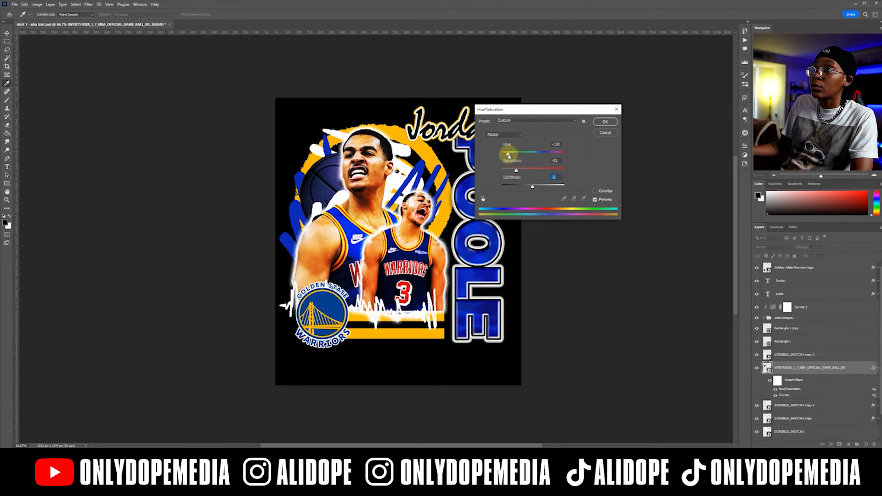
pyautogui.moveTo(508, 156); pyautogui.dragTo(508, 157)
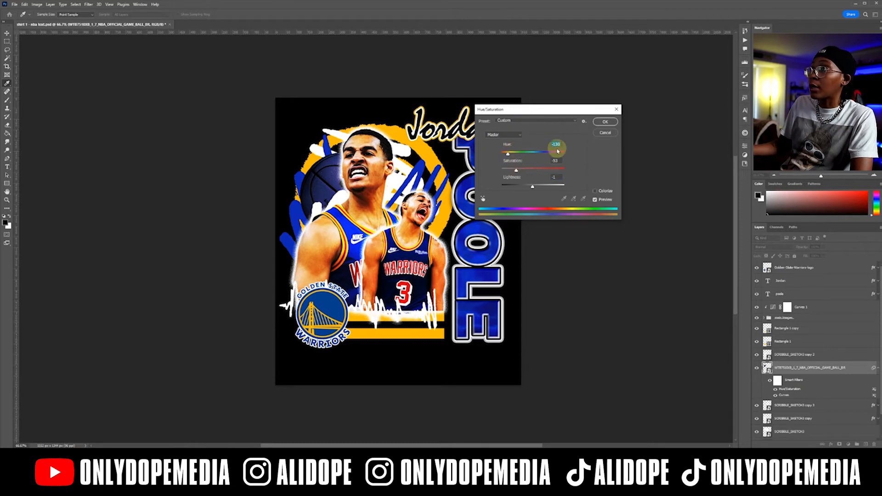
# Set the basketball's hue back to 0 and confirm the Hue/Saturation adjustment.
pyautogui.write('0')
pyautogui.click(605, 121)
pyautogui.press('v')
pyautogui.click(851, 371)
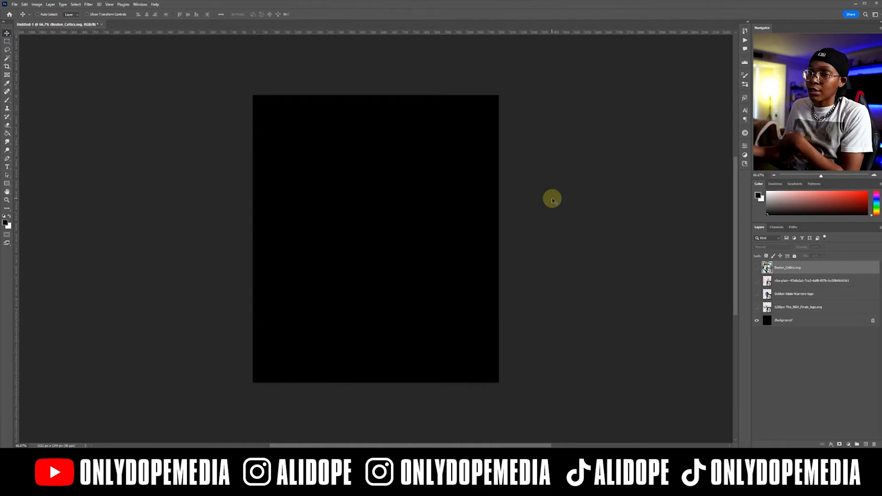
# Place the ODM-Abstract BG 2 image on the black canvas, leaving a black margin around it.
pyautogui.moveTo(269, 239); pyautogui.dragTo(288, 230)
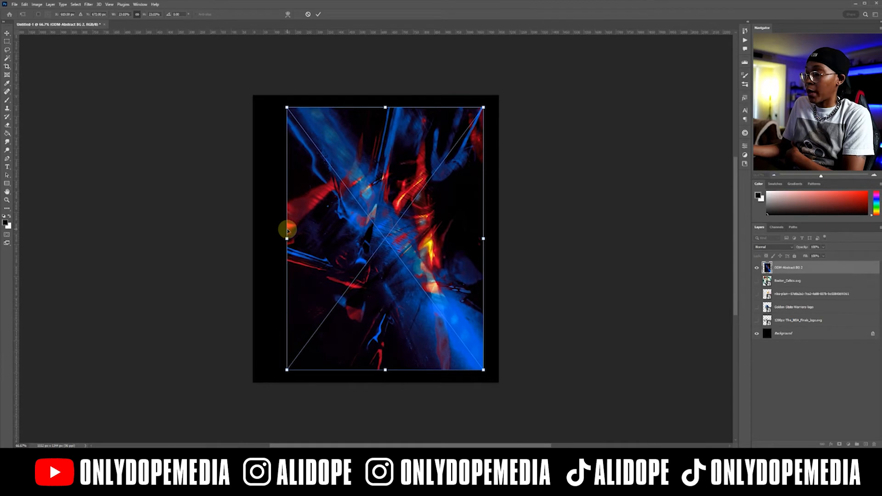
pyautogui.press('Return')
pyautogui.moveTo(352, 209); pyautogui.dragTo(343, 210)
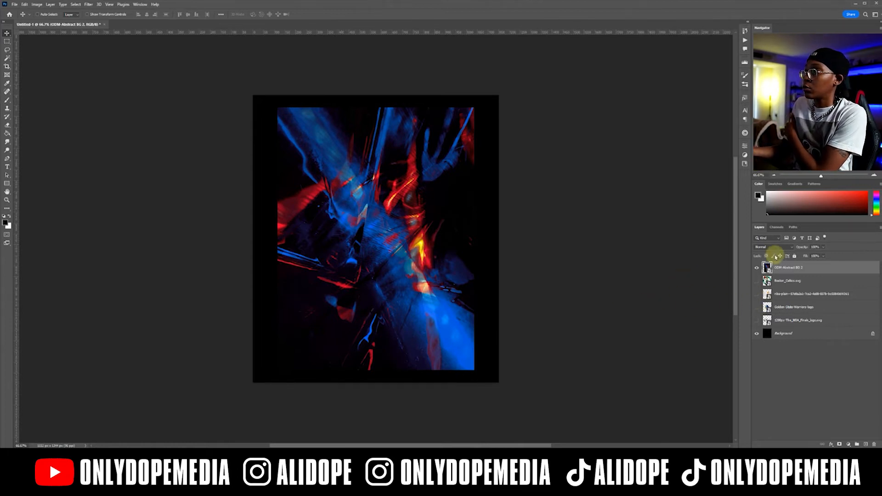
# Add a Black & White adjustment layer above the abstract image and clip it to that image.
pyautogui.click(848, 443)
pyautogui.click(859, 390)
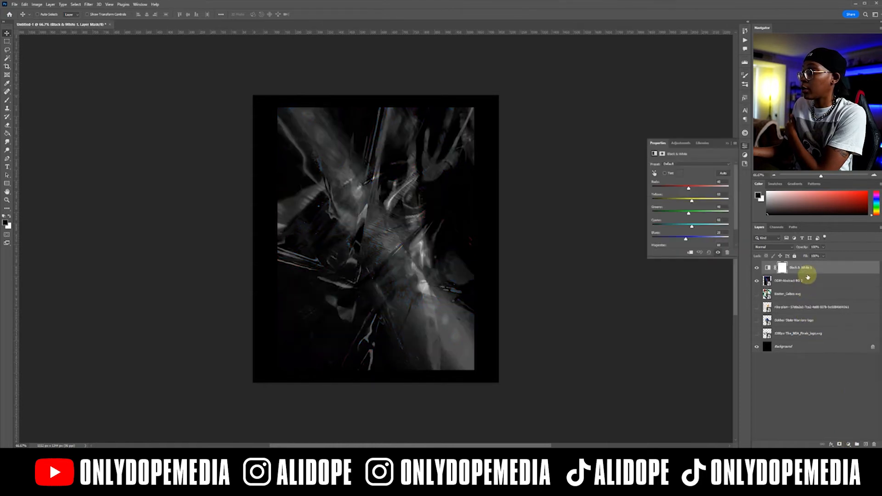
pyautogui.rightClick(808, 276)
pyautogui.click(835, 314)
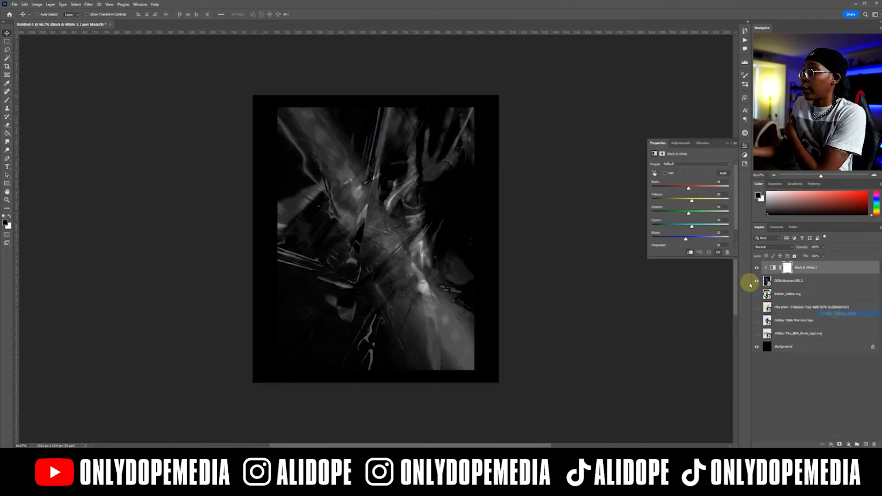
pyautogui.click(725, 147)
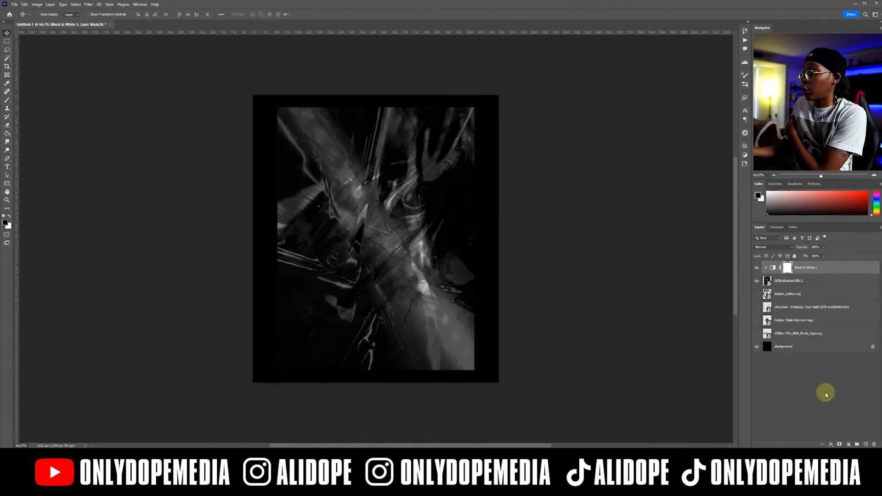
# Add a Gradient fill layer above the Black & White adjustment using the Green_15 preset from the Greens set.
pyautogui.click(848, 444)
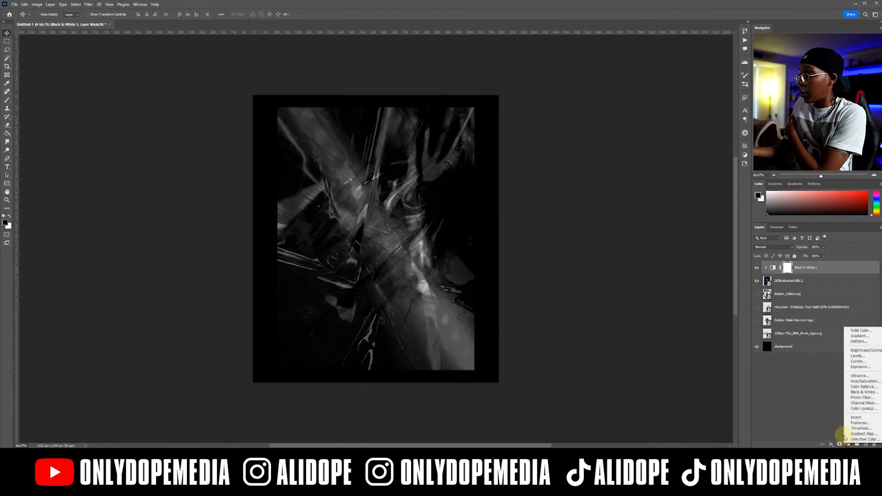
pyautogui.click(858, 336)
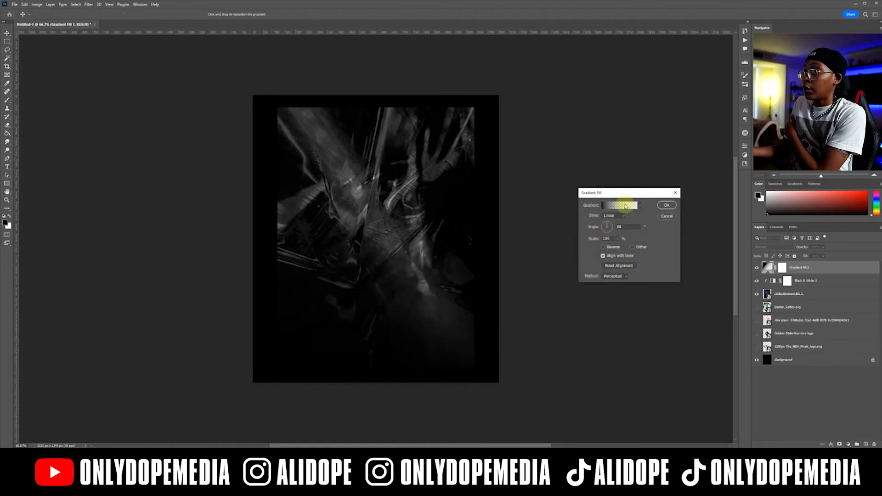
pyautogui.click(625, 207)
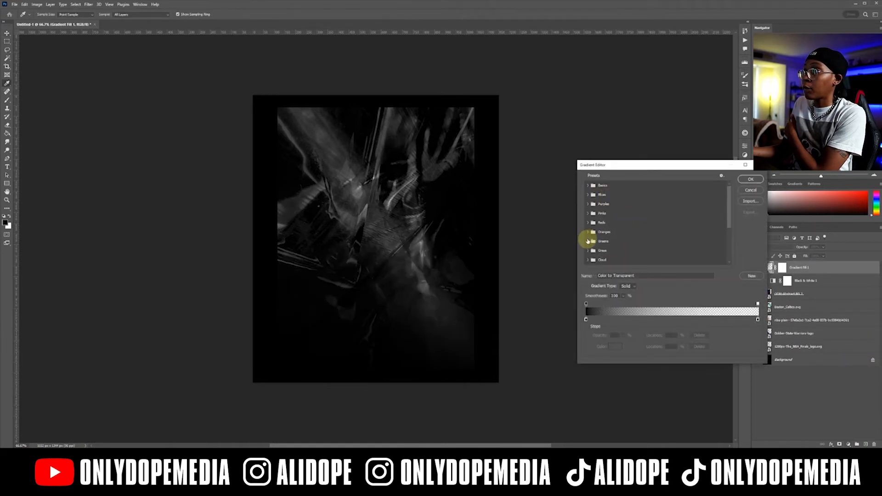
pyautogui.click(587, 241)
pyautogui.scroll(-1, 599, 239)
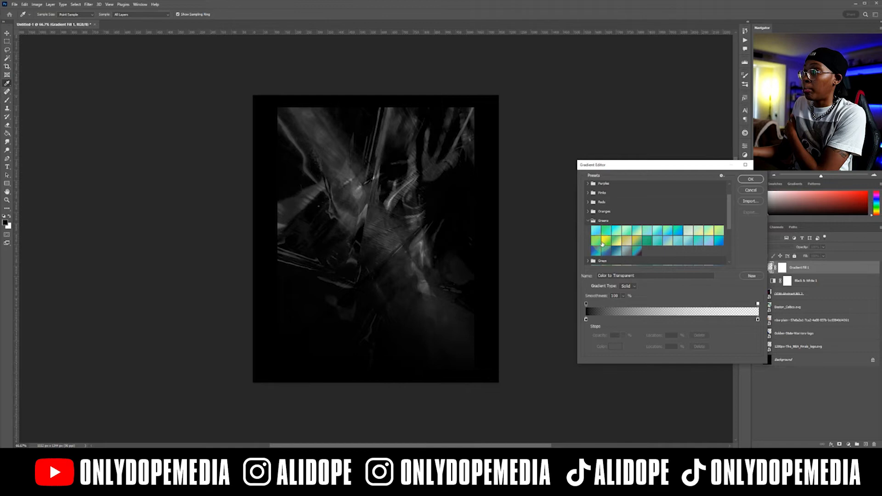
pyautogui.click(606, 242)
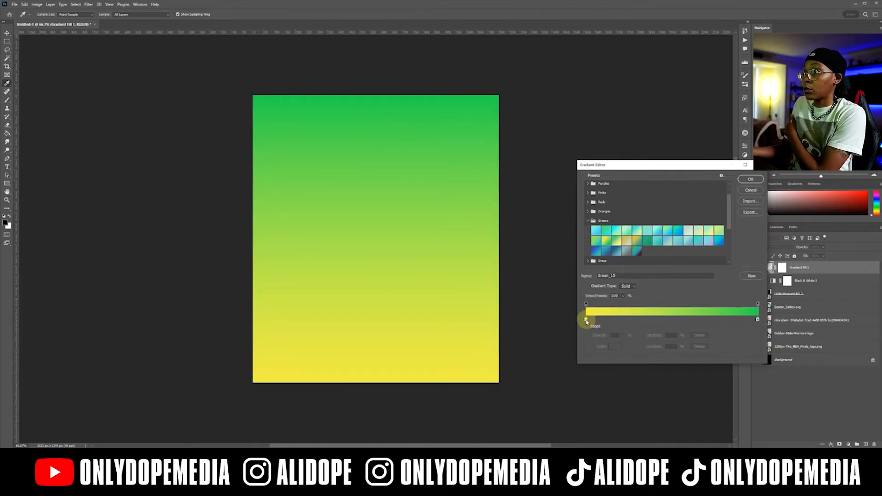
# Recolour the gradient's yellow stop to blue 1800ff and its green stop to a dark green, and accept the gradient.
pyautogui.click(617, 348)
pyautogui.moveTo(637, 185); pyautogui.dragTo(648, 141)
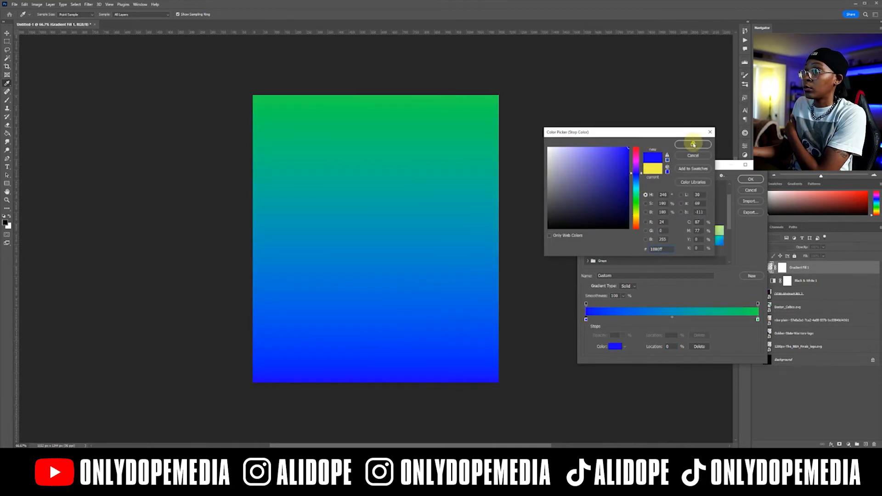
pyautogui.click(693, 145)
pyautogui.click(758, 319)
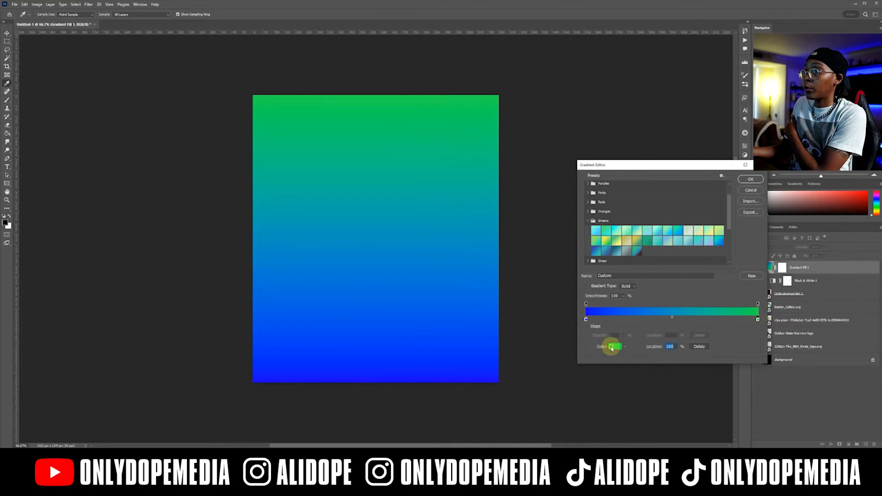
pyautogui.click(612, 348)
pyautogui.moveTo(611, 187)
pyautogui.mouseDown()
pyautogui.moveTo(626, 168)
pyautogui.moveTo(642, 201)
pyautogui.mouseUp()
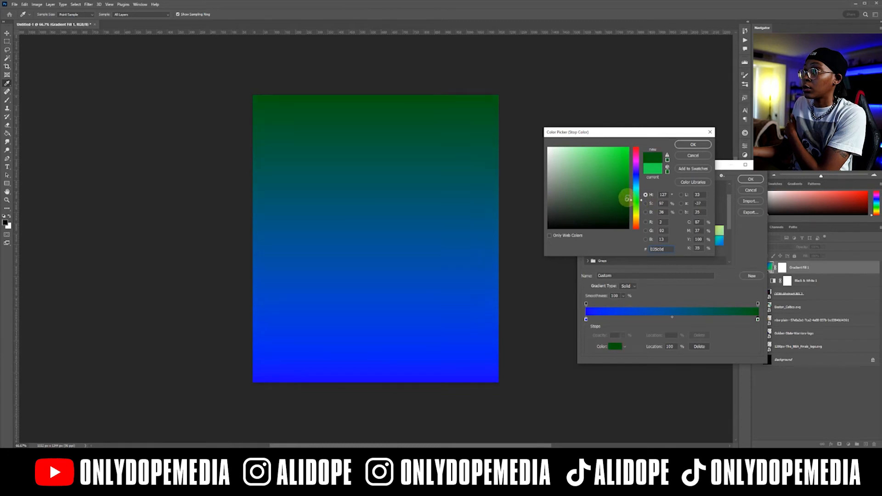
pyautogui.click(693, 144)
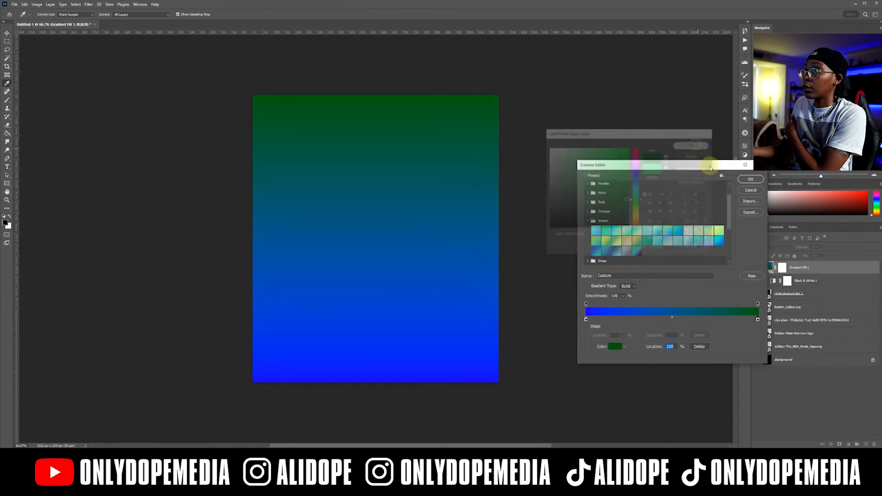
pyautogui.click(745, 181)
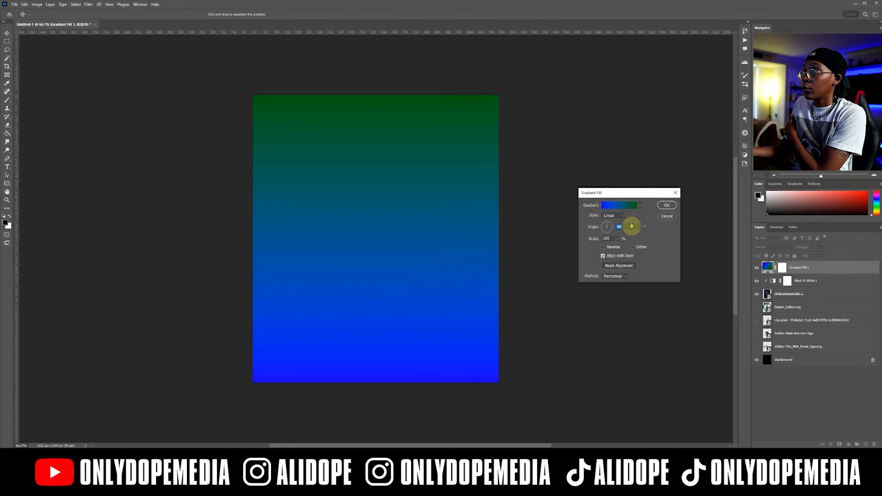
# Set the gradient fill's angle to 180° and scale to 15%, with the colour transition near the canvas centre.
pyautogui.write('180')
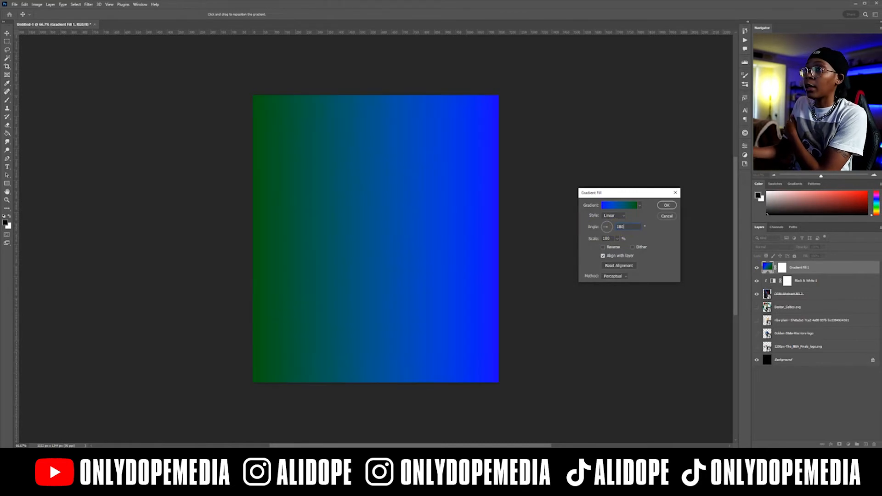
pyautogui.moveTo(348, 228); pyautogui.dragTo(420, 224)
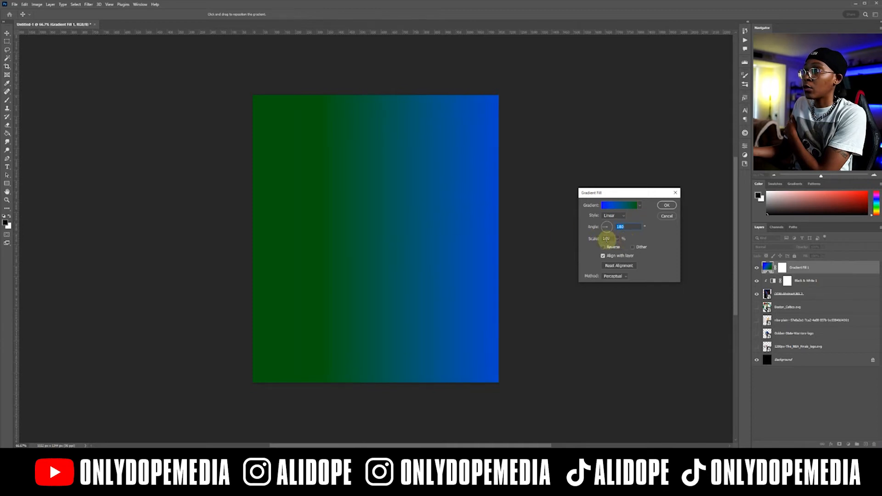
pyautogui.moveTo(594, 239); pyautogui.dragTo(563, 241)
pyautogui.moveTo(490, 239); pyautogui.dragTo(412, 238)
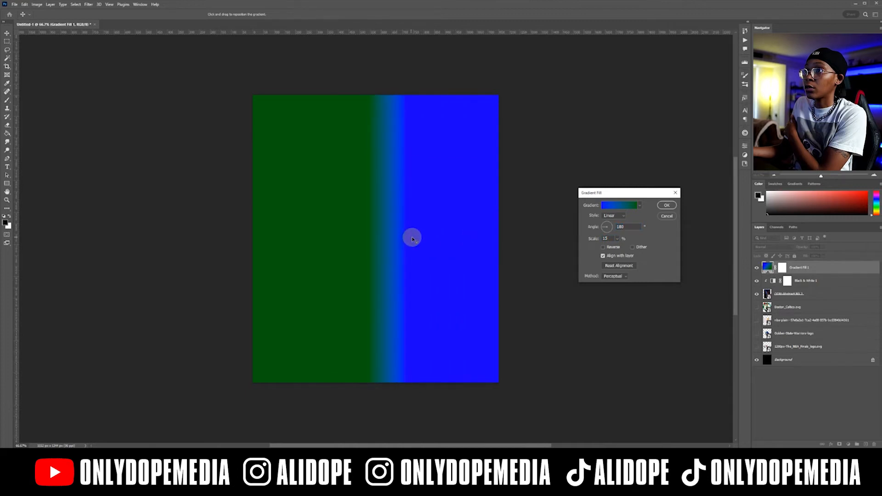
pyautogui.click(667, 206)
# Clip the gradient fill to the abstract image and set its blend mode to Color.
pyautogui.rightClick(847, 267)
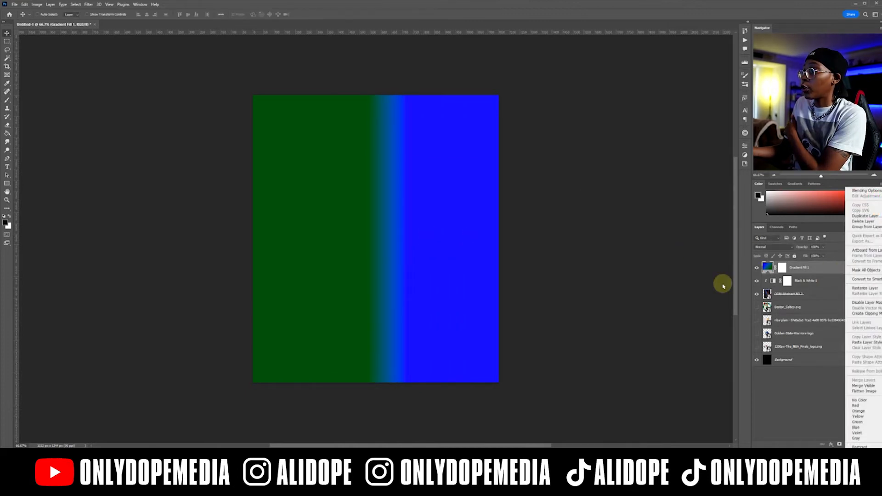
pyautogui.click(863, 313)
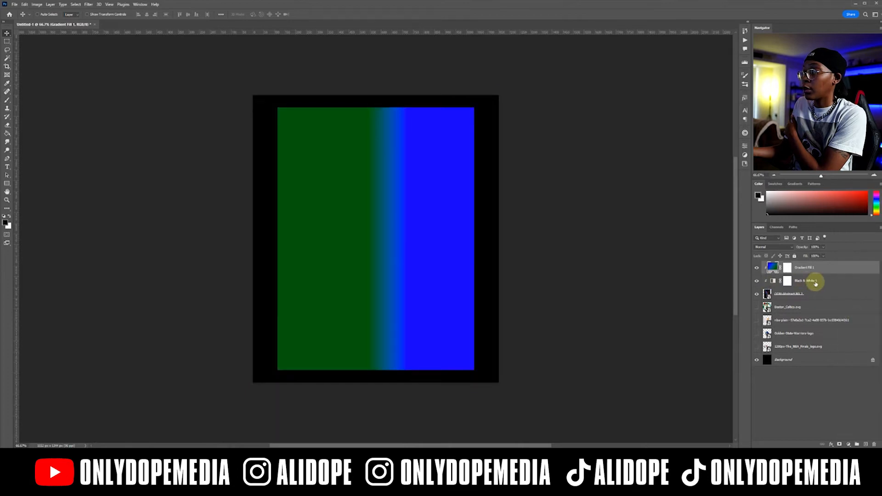
pyautogui.click(772, 247)
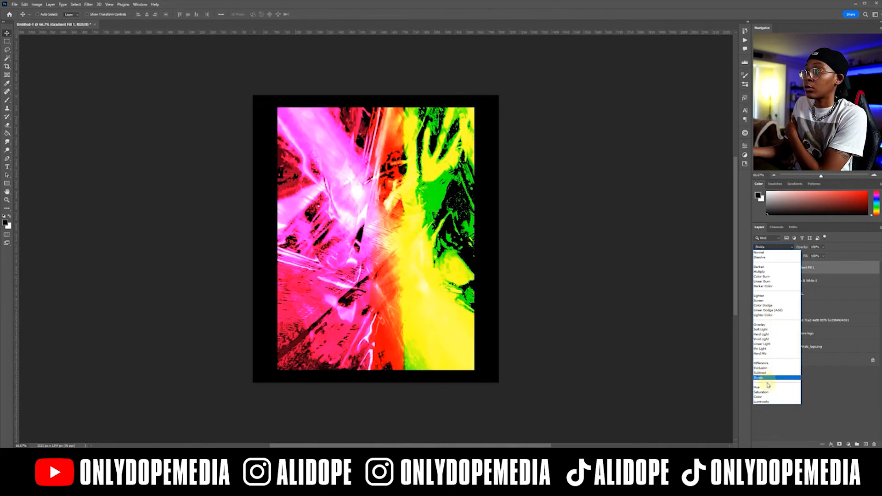
pyautogui.click(767, 397)
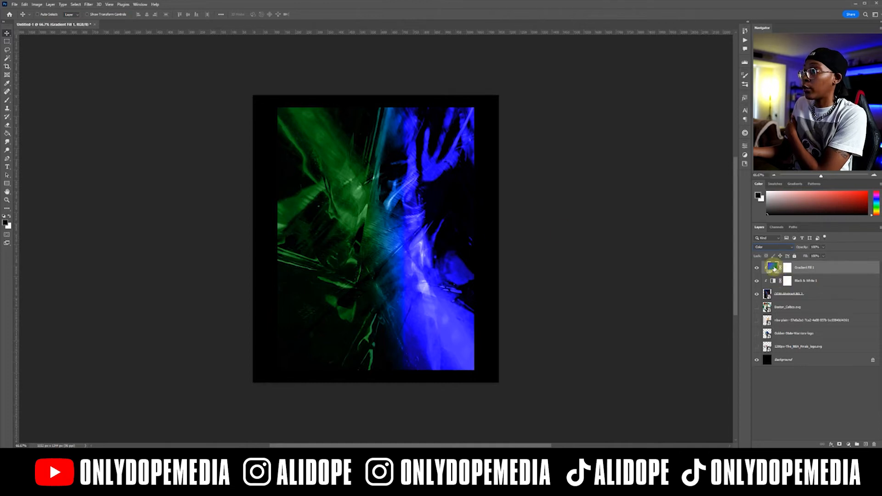
# Reverse the gradient fill so blue covers the left half and green the right half.
pyautogui.doubleClick(773, 267)
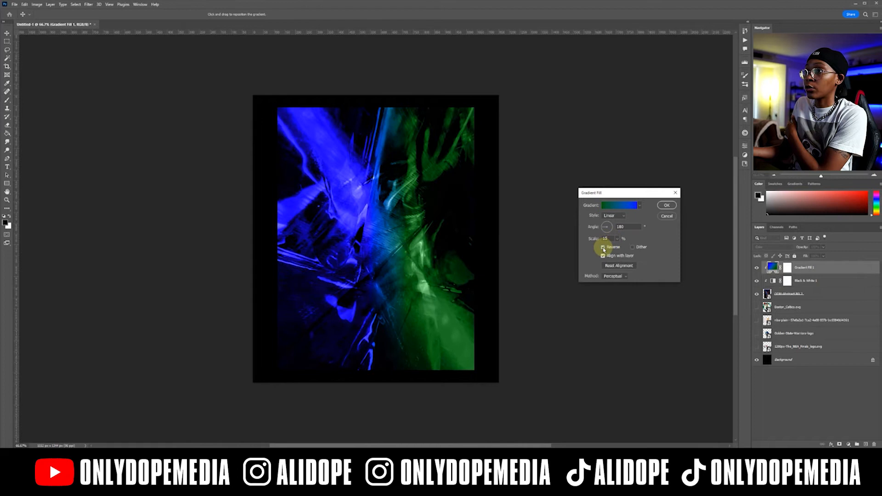
pyautogui.click(664, 206)
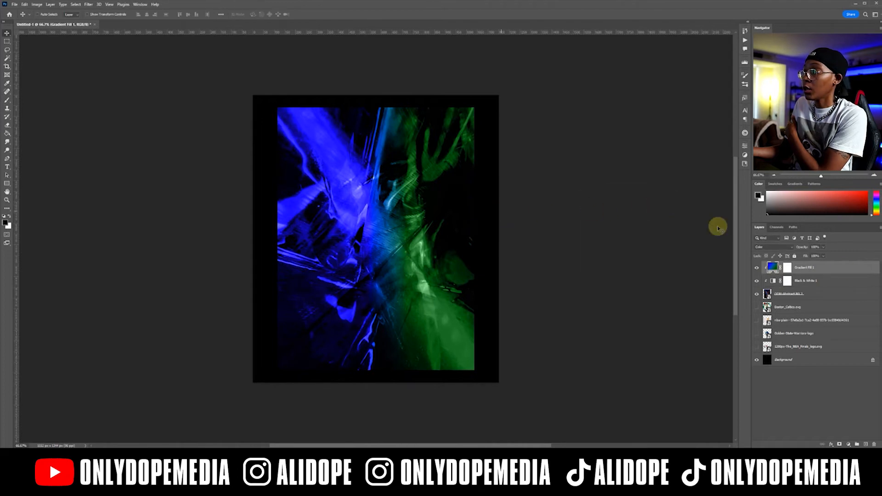
# Group the abstract image with its Black & White and gradient layers and name the group bg.
pyautogui.keyDown('shift'); pyautogui.click(832, 297); pyautogui.keyUp('shift')
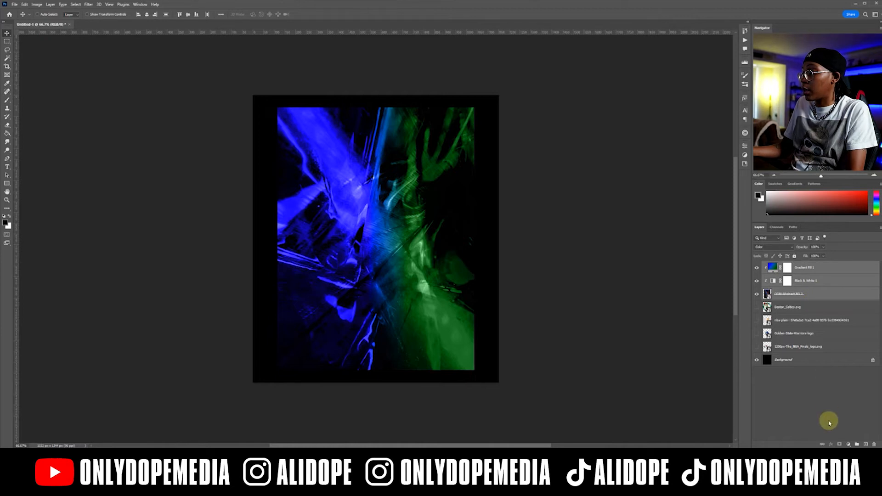
pyautogui.click(857, 444)
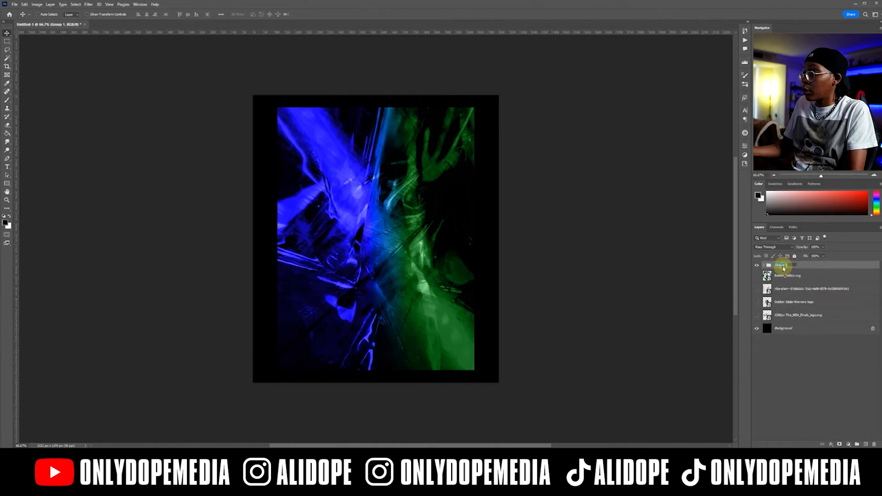
pyautogui.write('bg')
pyautogui.press('Return')
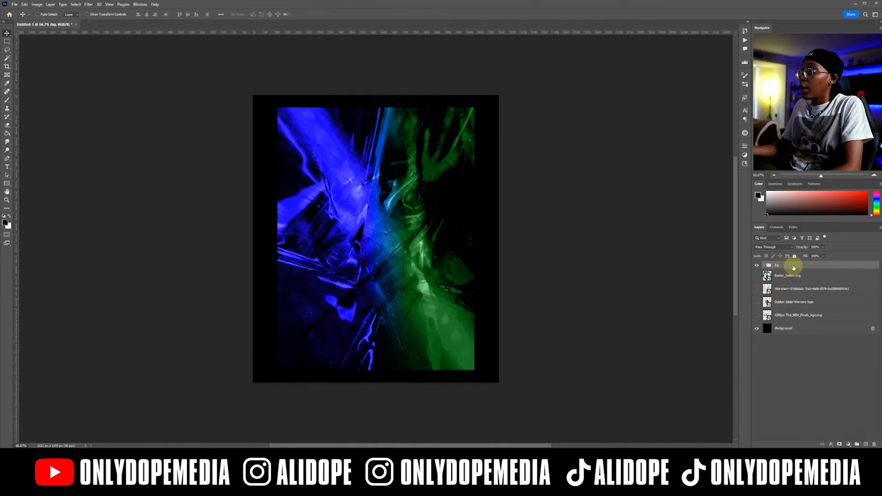
# Add a layer mask to the bg group and roughen its top and bottom edges in black with an enlarged grunge brush.
pyautogui.click(839, 444)
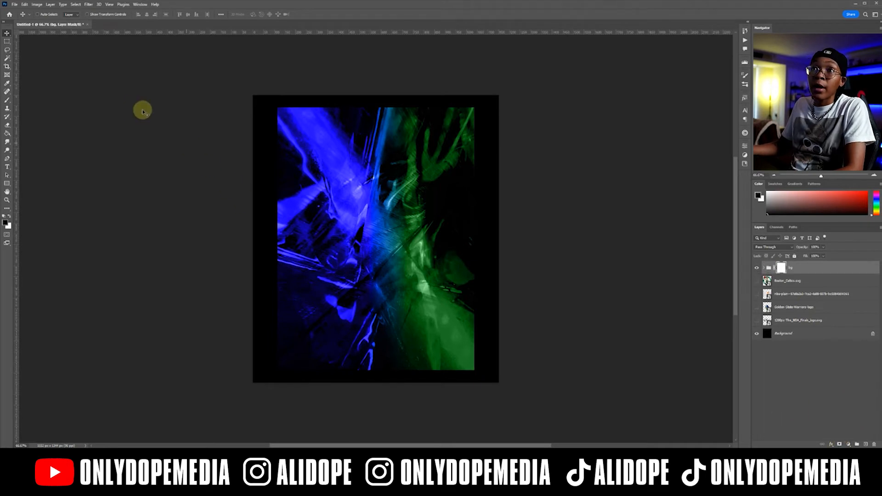
pyautogui.press('b')
pyautogui.click(40, 14)
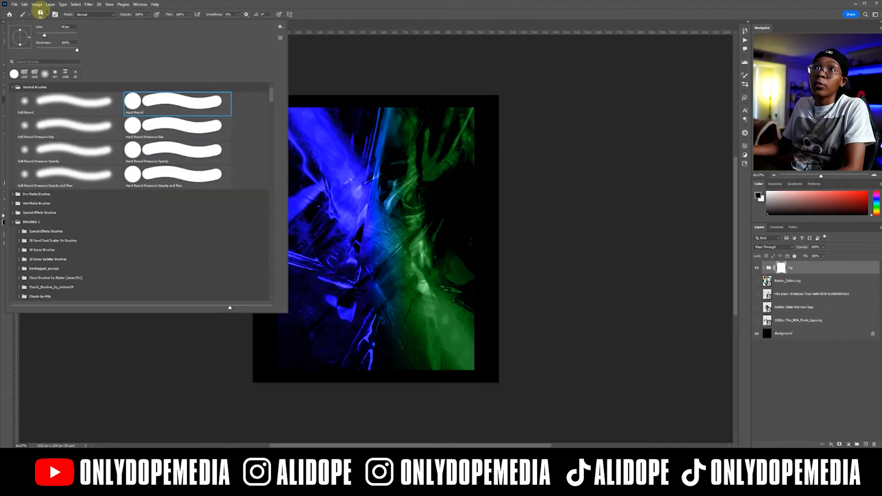
pyautogui.click(24, 73)
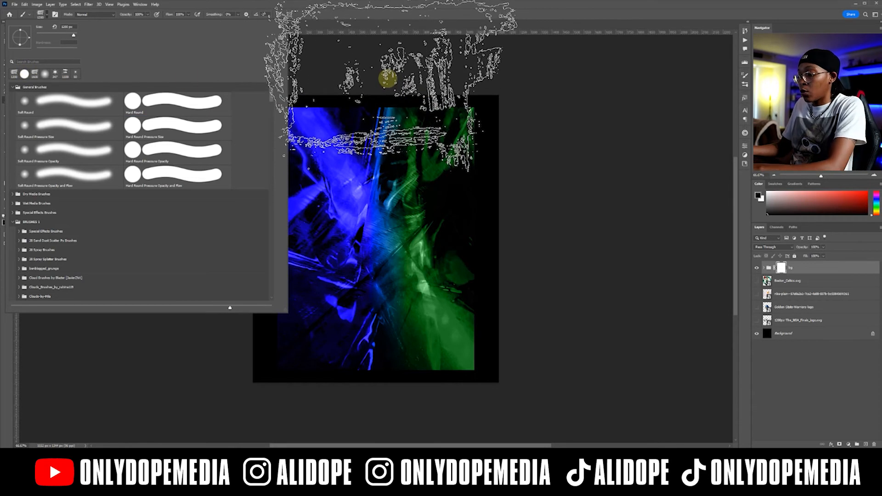
pyautogui.click(388, 79)
pyautogui.press(']')
pyautogui.press(']')
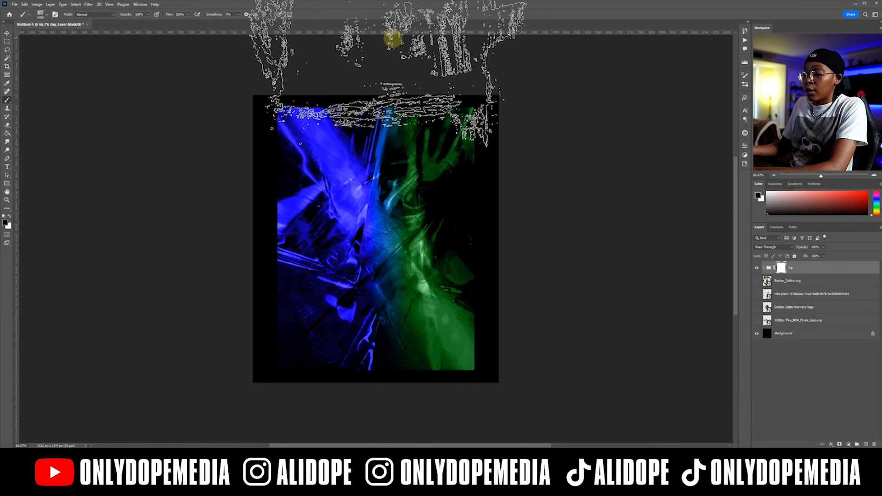
pyautogui.hotkey('ctrl', '-')
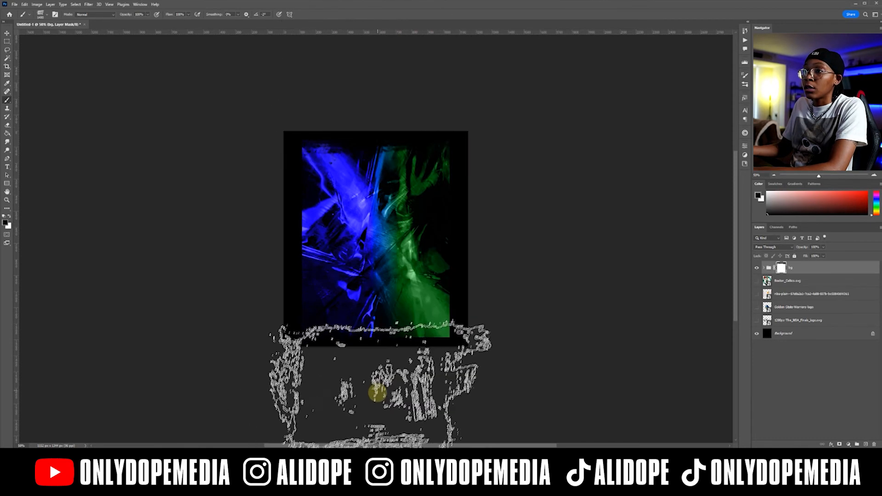
pyautogui.click(377, 392)
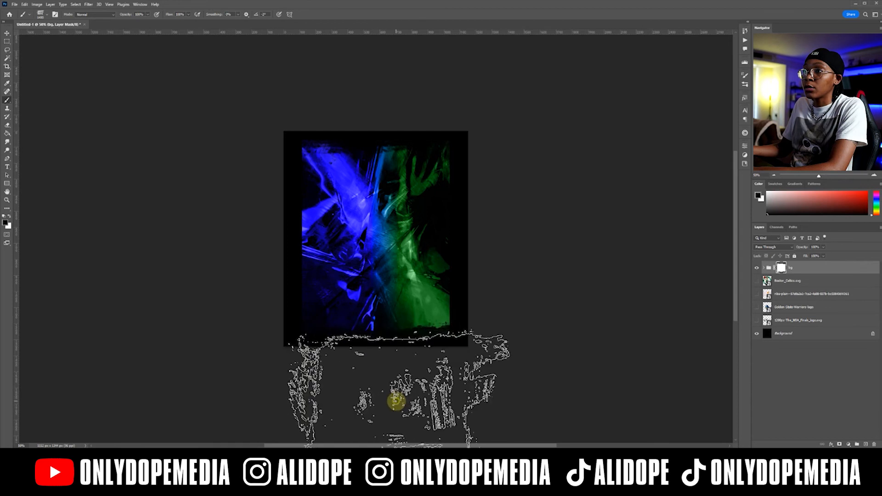
# Rotate the grunge brush tip about a quarter turn and roughen the side edges on the bg group's mask.
pyautogui.click(41, 14)
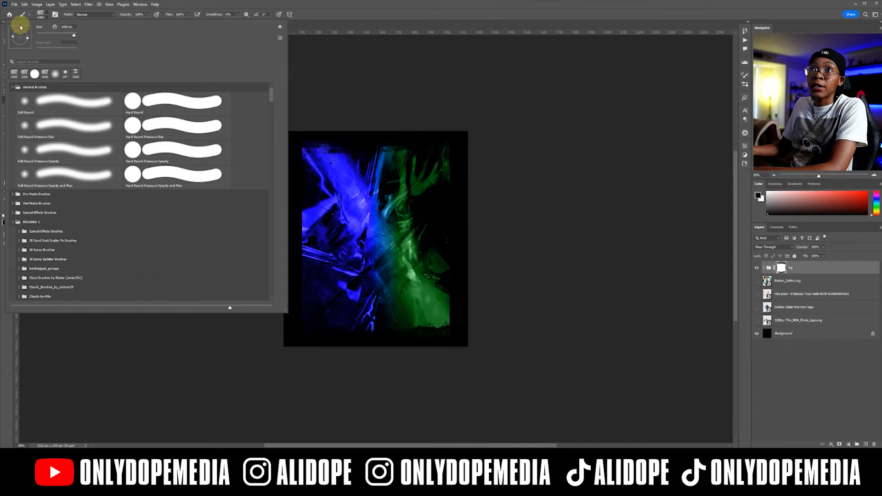
pyautogui.click(20, 28)
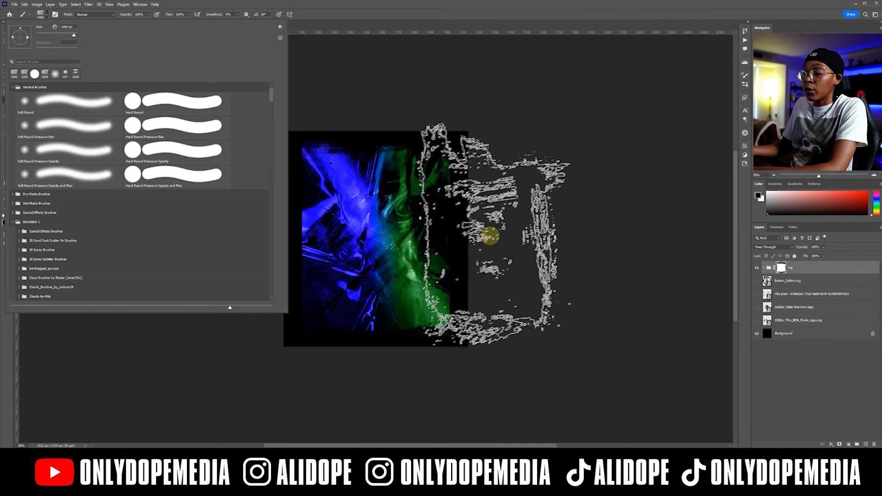
pyautogui.click(490, 235)
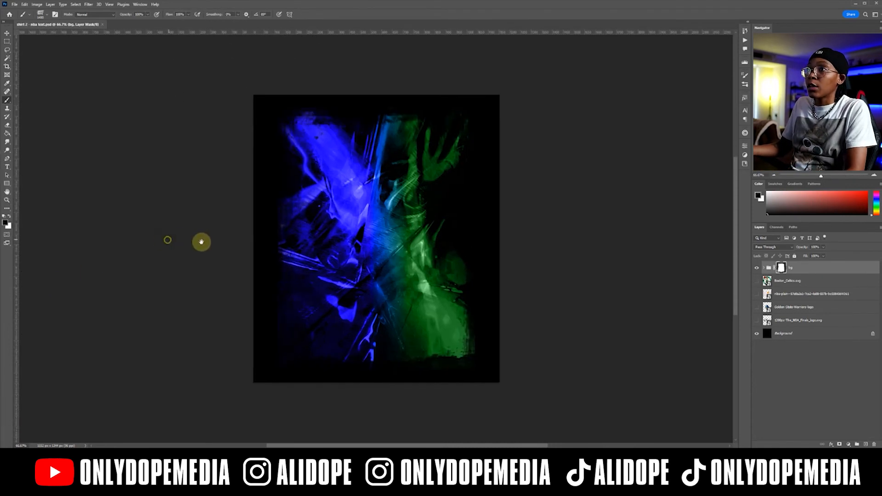
# Reorder the layers so the bg group sits just above the Background, with the trophy photo shown directly above the group.
pyautogui.moveTo(201, 242); pyautogui.dragTo(212, 250)
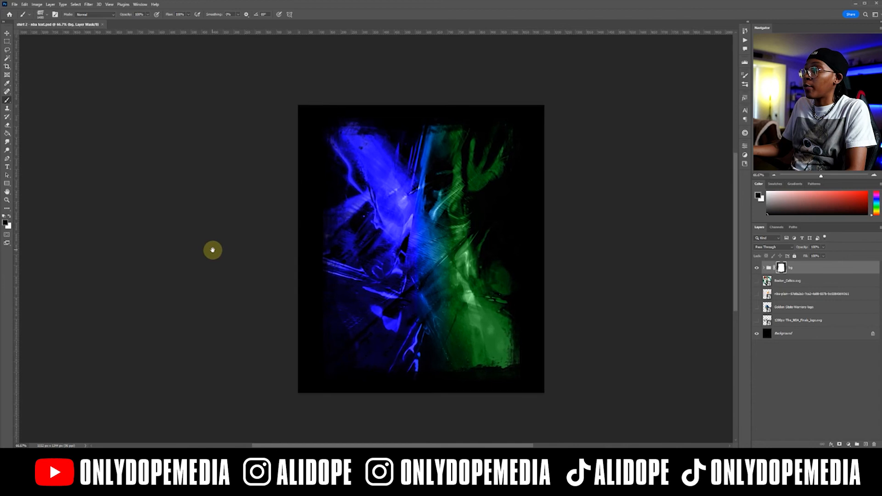
pyautogui.press('v')
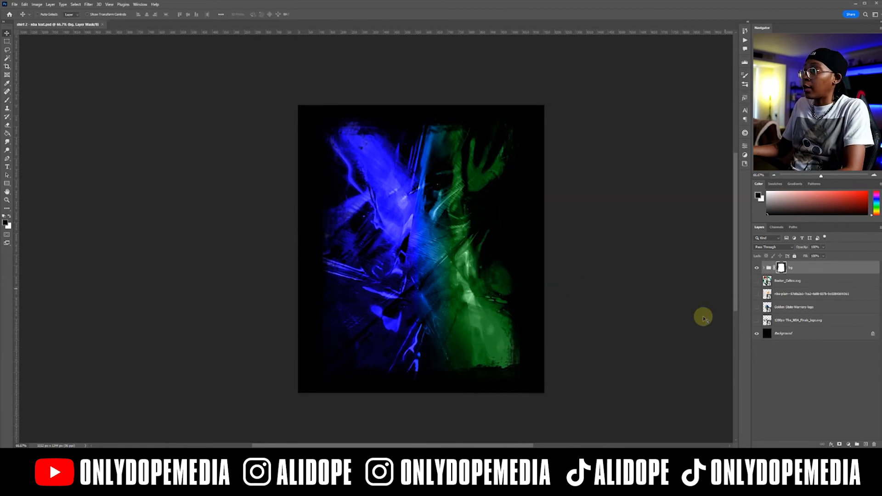
pyautogui.moveTo(813, 271); pyautogui.dragTo(790, 325)
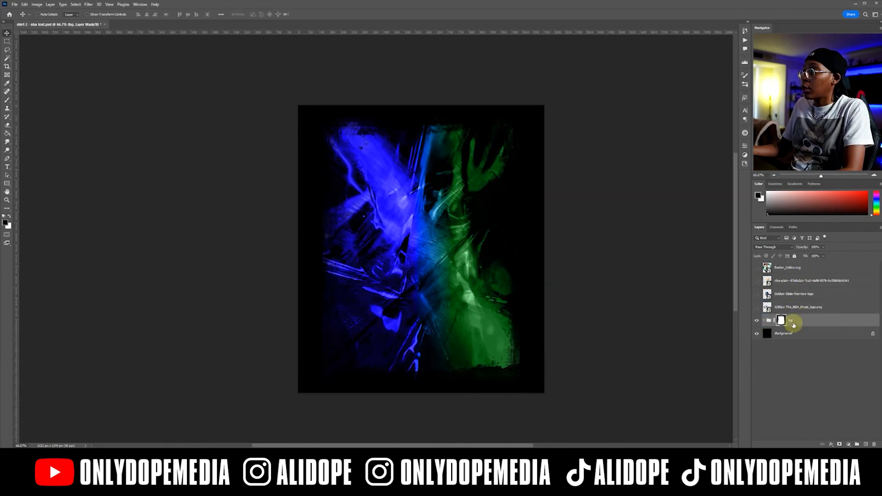
pyautogui.click(797, 282)
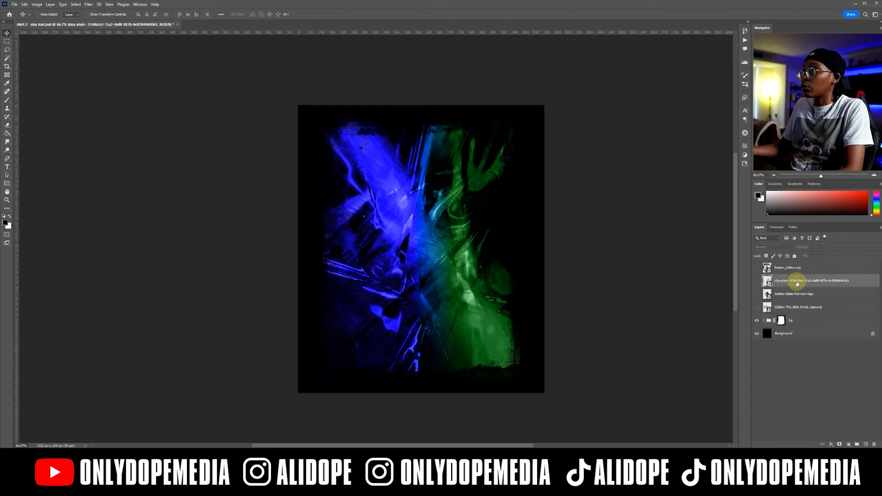
pyautogui.click(758, 281)
pyautogui.moveTo(811, 285); pyautogui.dragTo(804, 313)
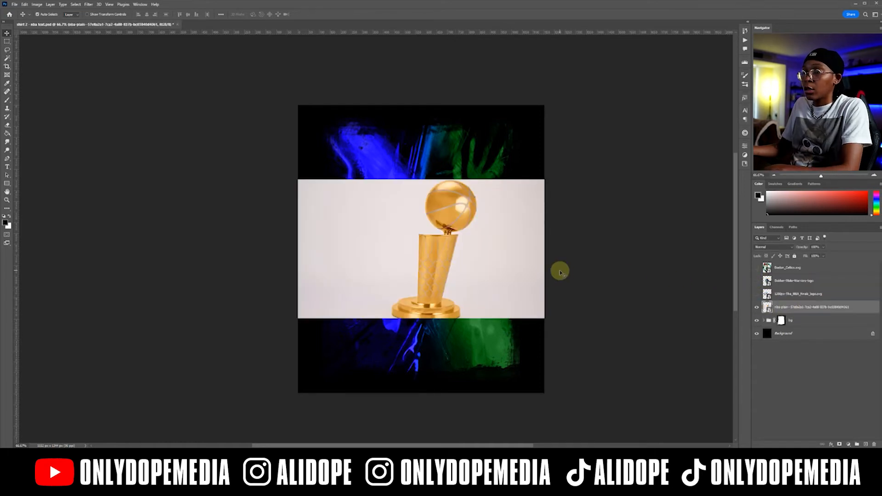
# Enlarge the trophy photo with Free Transform and shift it down so the trophy sits over the middle of the canvas.
pyautogui.hotkey('ctrl', 't')
pyautogui.moveTo(418, 180); pyautogui.dragTo(419, 134)
pyautogui.moveTo(439, 205); pyautogui.dragTo(430, 244)
# Cut the trophy out of its plain light background and flip it horizontally.
pyautogui.click(185, 81)
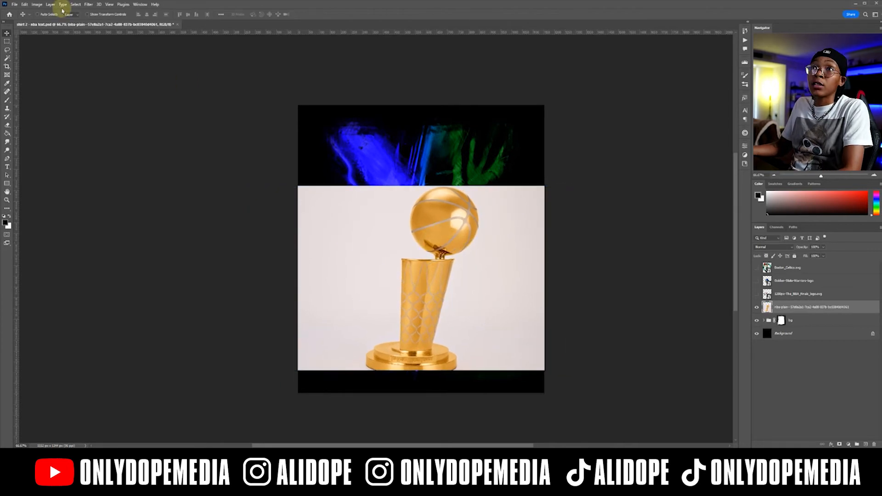
pyautogui.click(120, 269)
pyautogui.moveTo(421, 270); pyautogui.dragTo(421, 270)
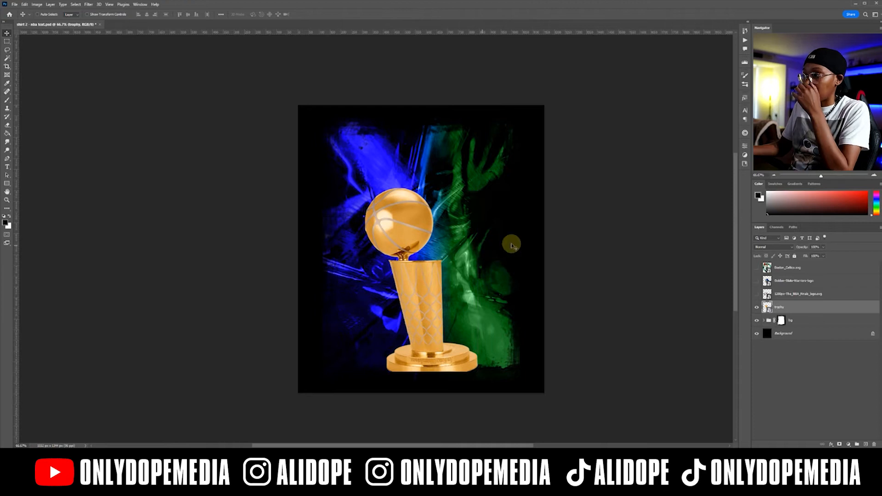
# Add a black Outer Glow with a slightly increased size to the trophy layer, and nudge the trophy up a little.
pyautogui.doubleClick(799, 306)
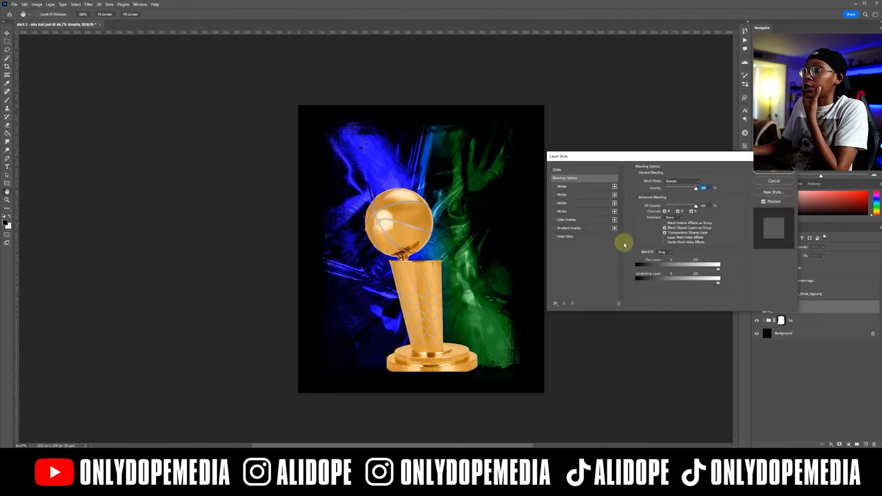
pyautogui.click(570, 236)
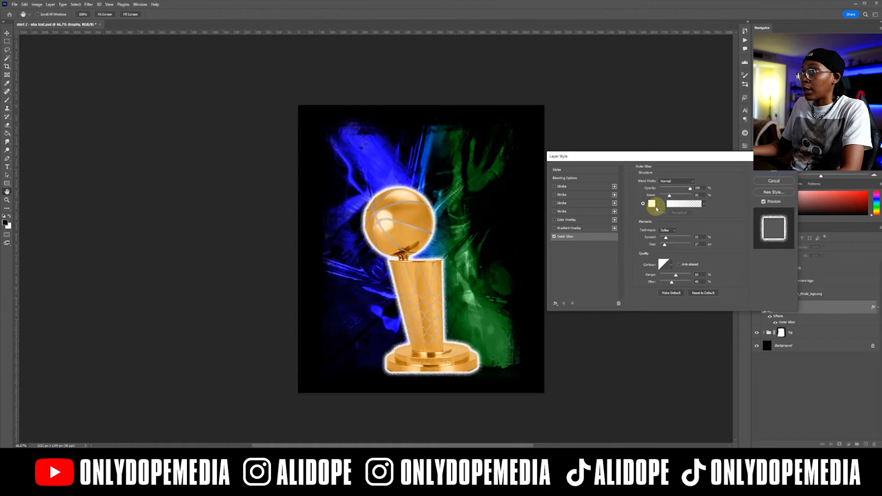
pyautogui.click(652, 203)
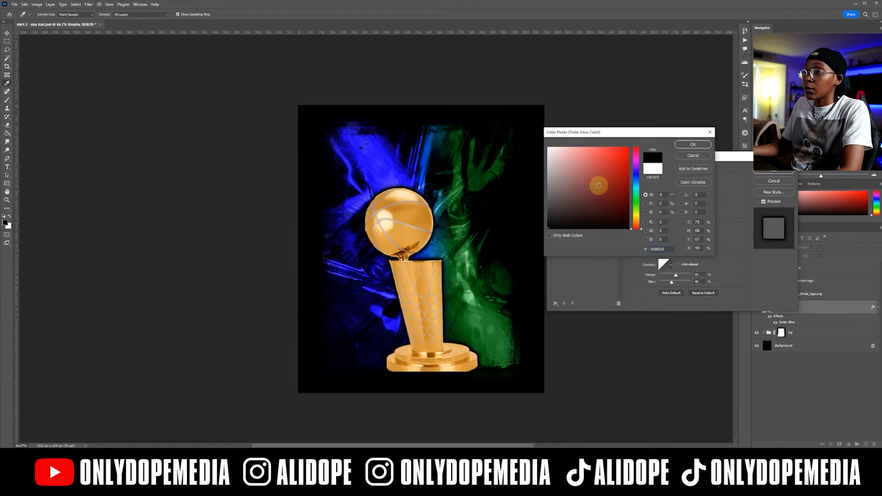
pyautogui.click(689, 145)
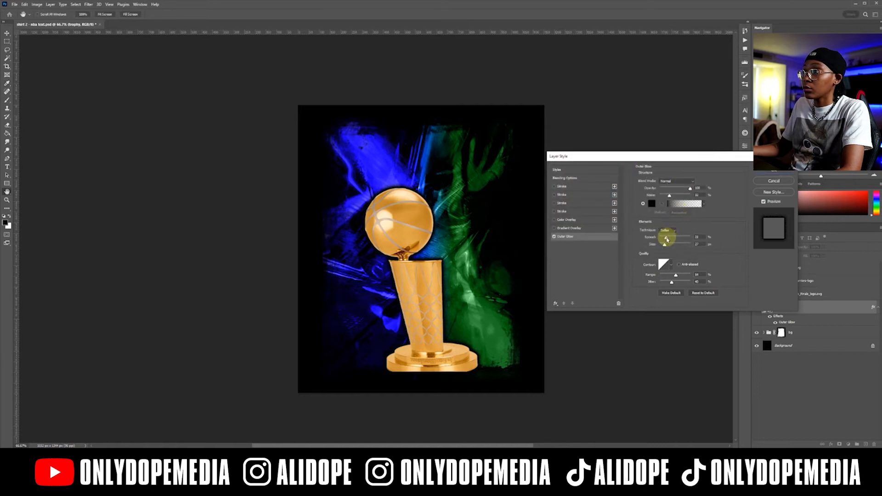
pyautogui.moveTo(668, 247); pyautogui.dragTo(669, 248)
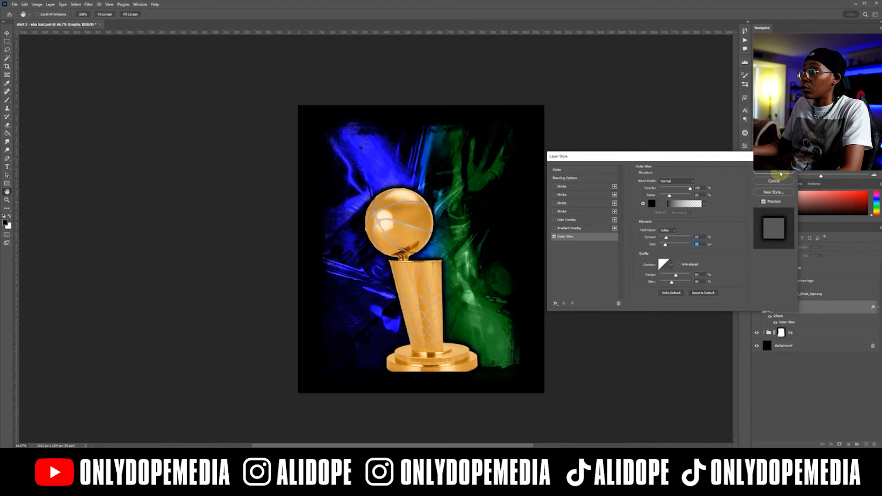
pyautogui.click(777, 173)
pyautogui.click(876, 308)
pyautogui.moveTo(480, 320); pyautogui.dragTo(476, 317)
pyautogui.moveTo(477, 319); pyautogui.dragTo(479, 319)
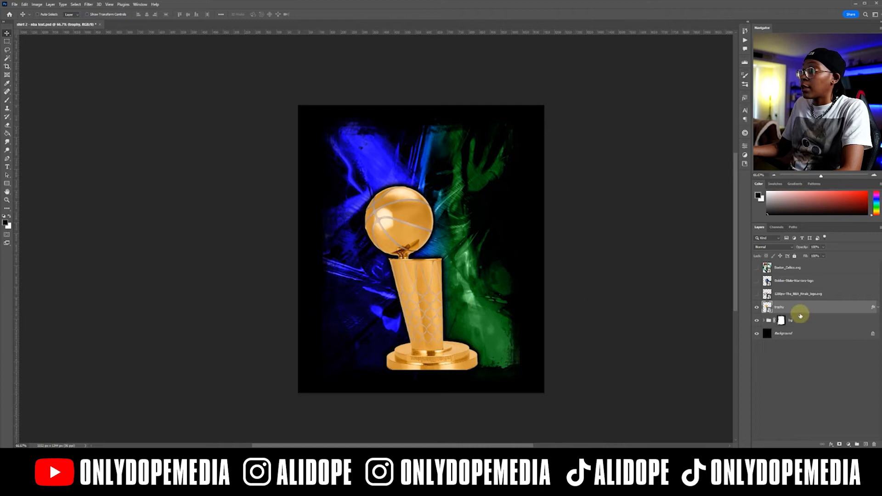
# Apply a Curves adjustment with a steep S-curve to the trophy for stronger contrast, and save the document.
pyautogui.click(37, 4)
pyautogui.moveTo(91, 22)
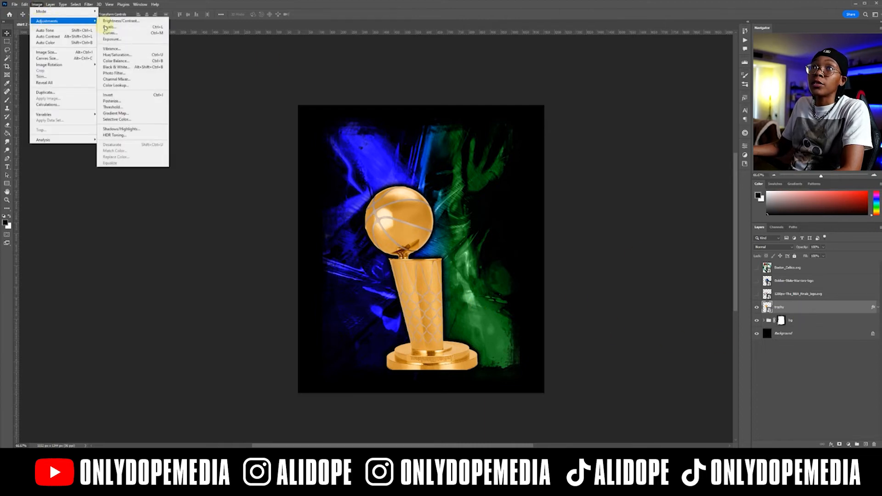
pyautogui.click(109, 33)
pyautogui.moveTo(492, 192); pyautogui.dragTo(503, 195)
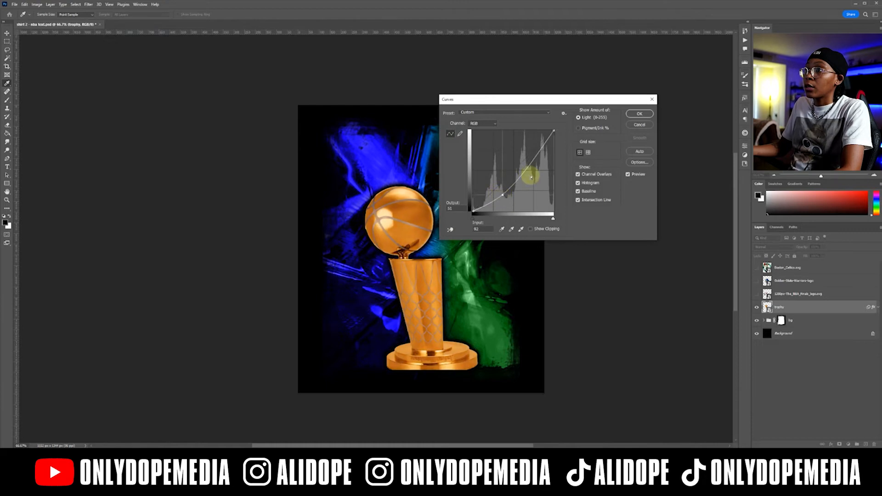
pyautogui.moveTo(530, 169); pyautogui.dragTo(522, 162)
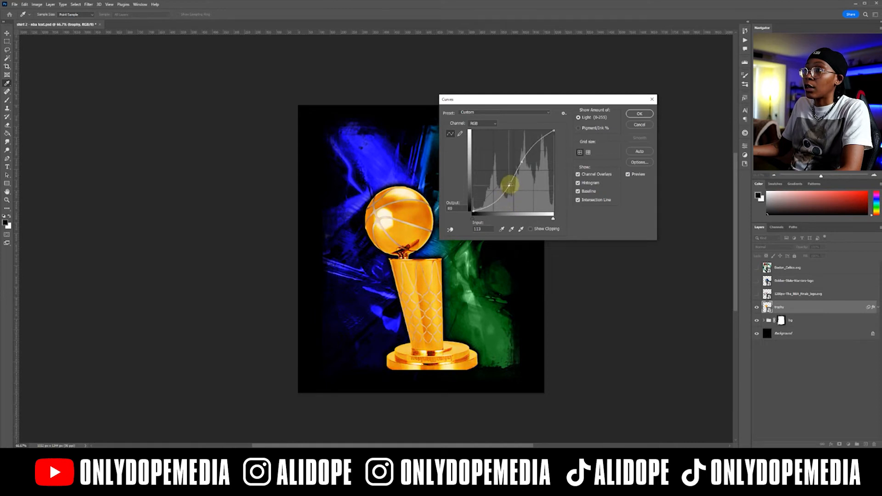
pyautogui.moveTo(520, 159); pyautogui.dragTo(527, 157)
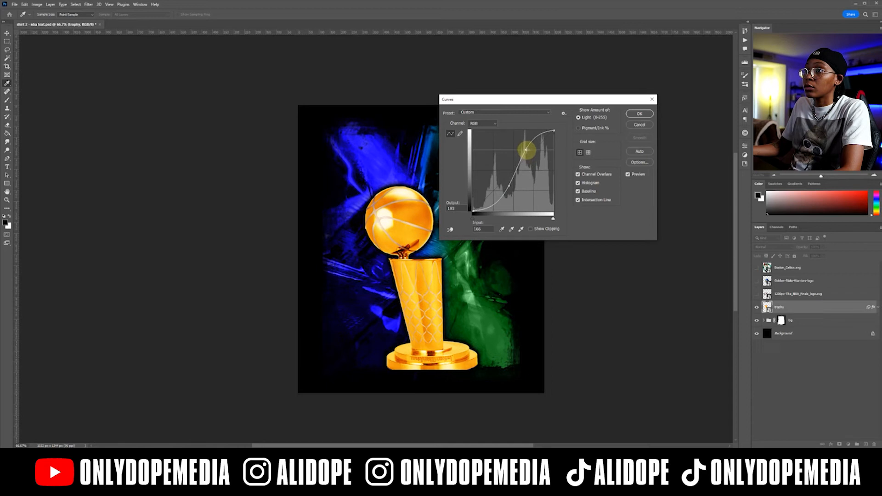
pyautogui.moveTo(511, 193); pyautogui.dragTo(505, 194)
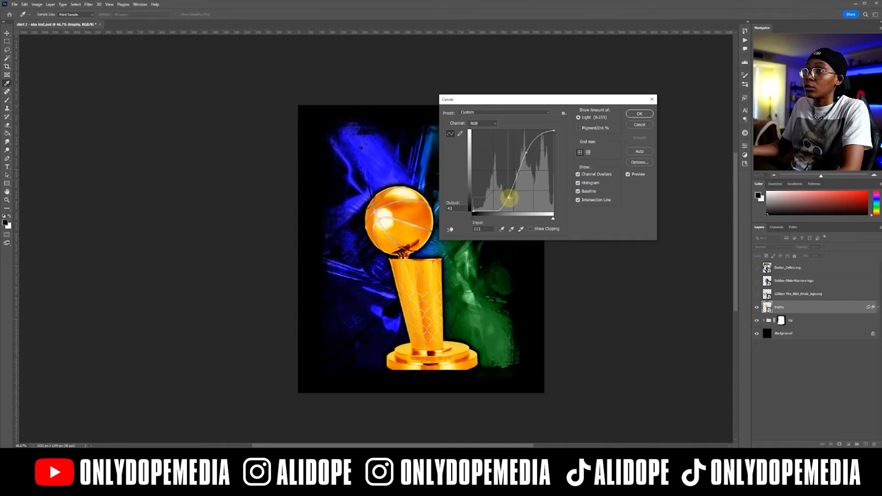
pyautogui.click(628, 114)
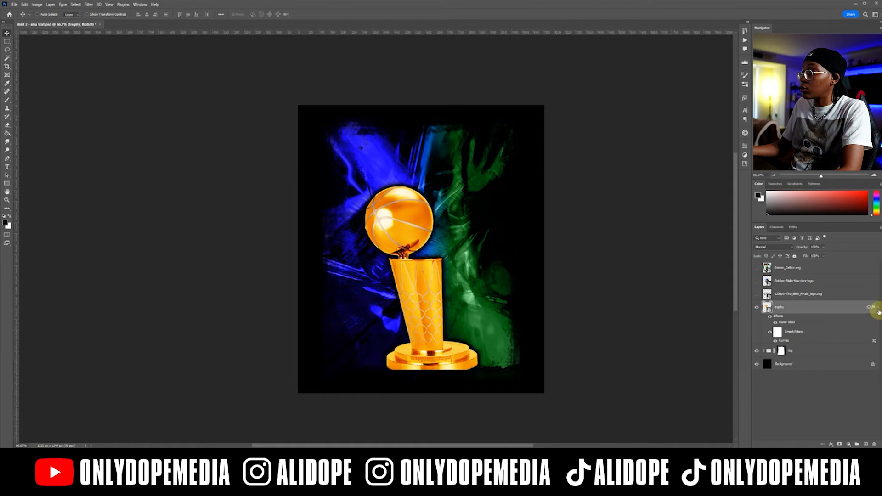
pyautogui.click(878, 308)
pyautogui.hotkey('ctrl', 's')
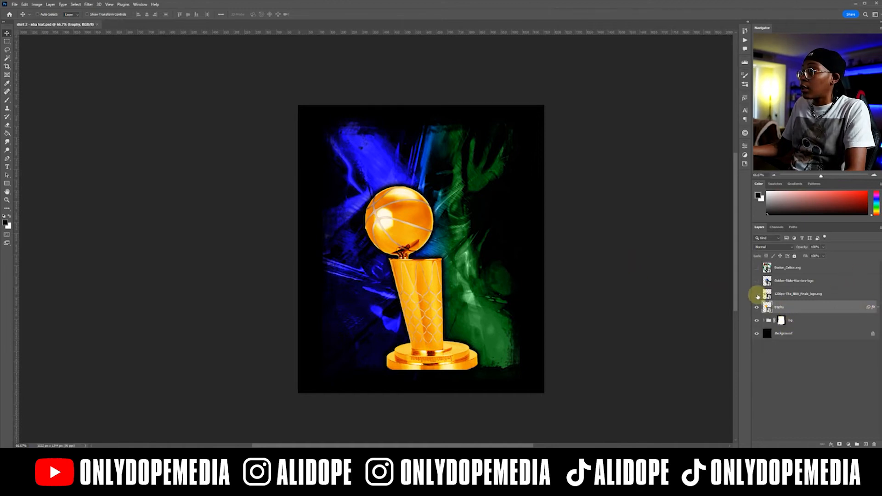
# Show The Finals logo layer, scale the logo down proportionally, and place it across the upper part of the trophy's body.
pyautogui.click(757, 294)
pyautogui.click(757, 294)
pyautogui.click(757, 294)
pyautogui.click(835, 296)
pyautogui.moveTo(414, 234); pyautogui.dragTo(431, 245)
pyautogui.hotkey('ctrl', 't')
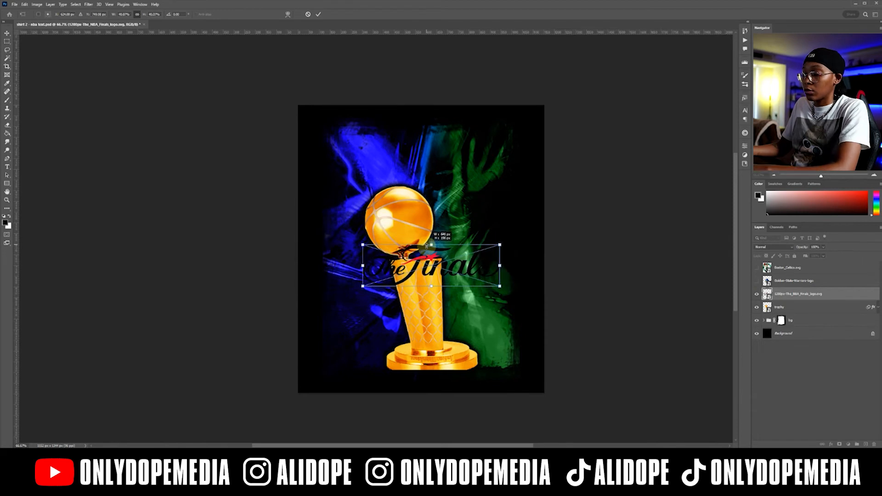
pyautogui.press('Return')
pyautogui.moveTo(478, 278); pyautogui.dragTo(462, 279)
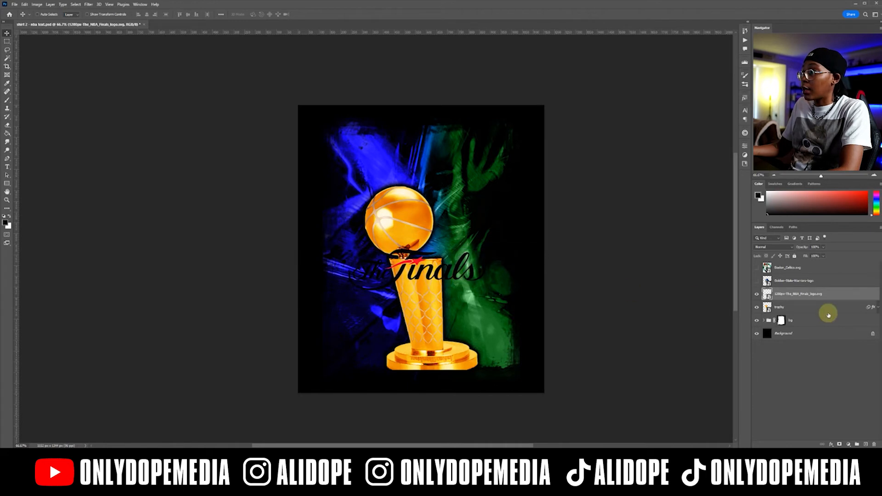
# Add a white Outer Glow with reduced noise to The Finals logo layer.
pyautogui.doubleClick(832, 296)
pyautogui.click(597, 238)
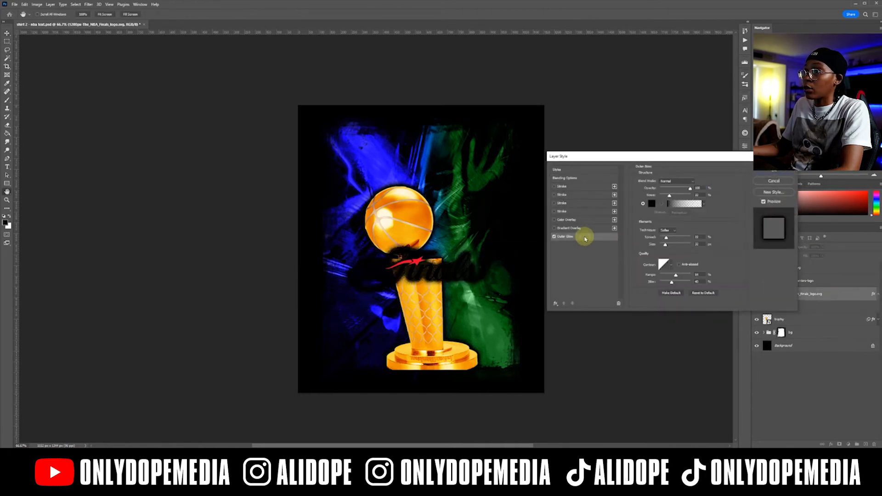
pyautogui.click(652, 204)
pyautogui.moveTo(587, 222); pyautogui.dragTo(527, 122)
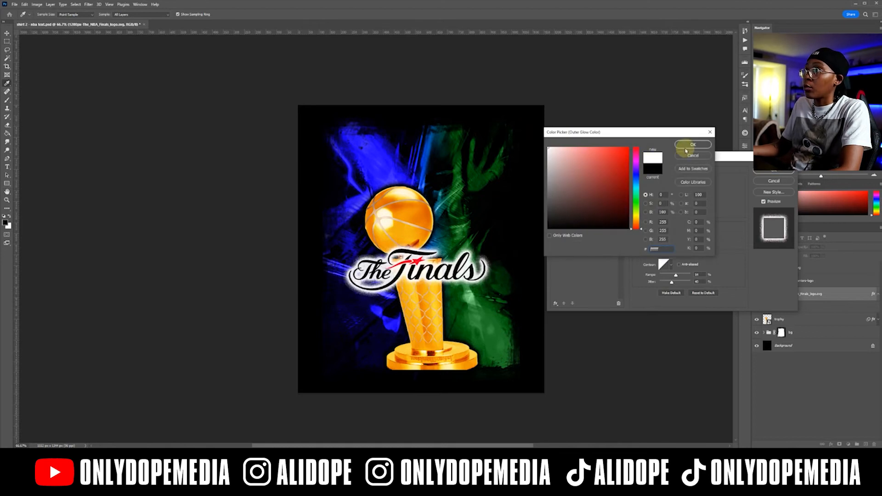
pyautogui.click(691, 145)
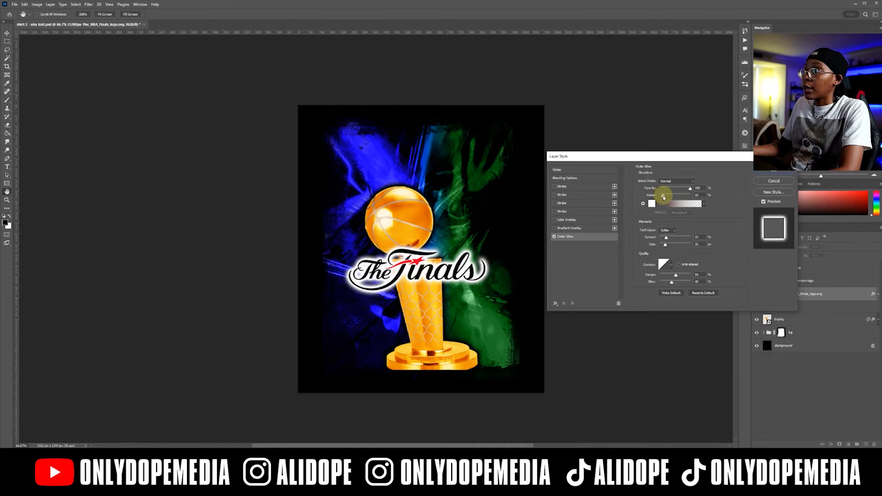
pyautogui.doubleClick(694, 196)
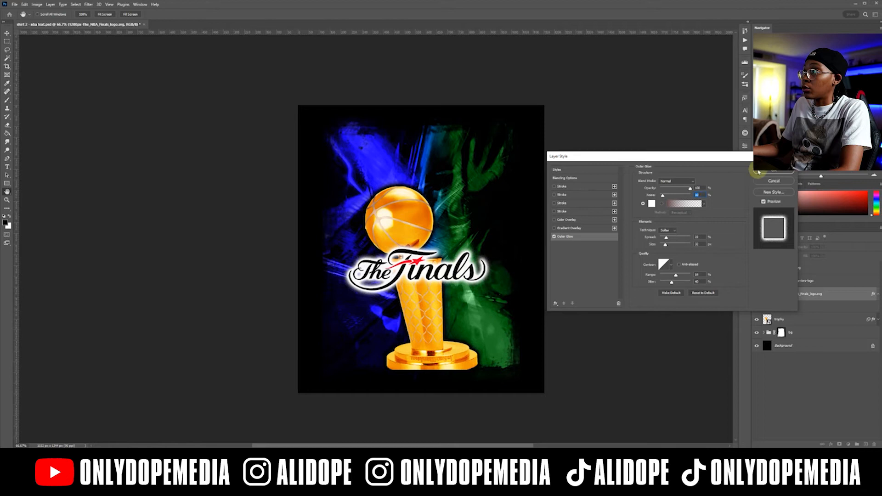
pyautogui.click(767, 171)
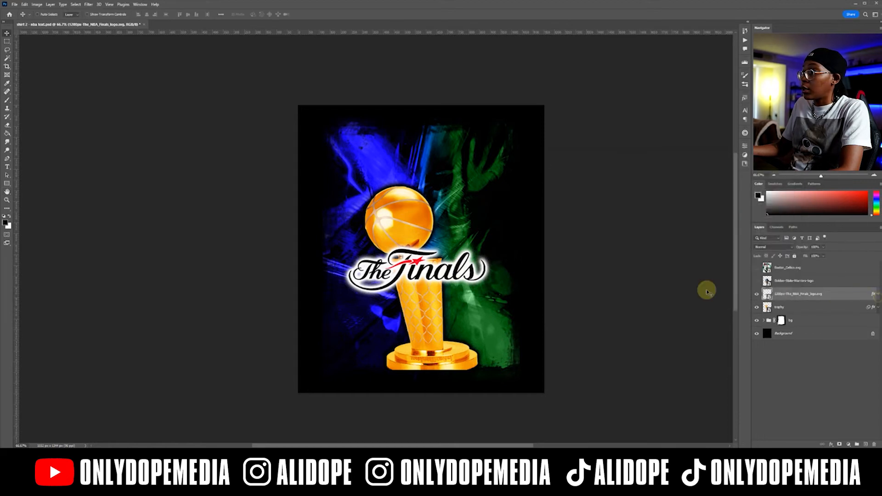
# Shrink The Finals logo further and position it across the middle of the trophy's body.
pyautogui.moveTo(431, 263); pyautogui.dragTo(432, 269)
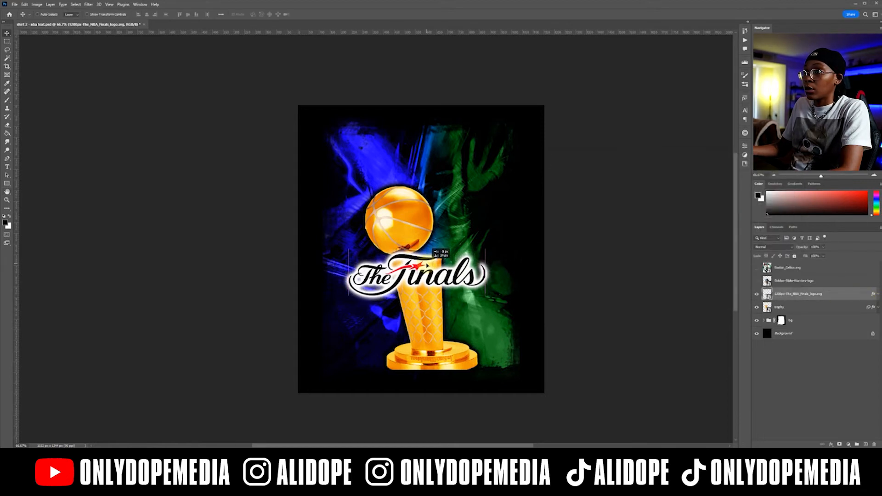
pyautogui.hotkey('ctrl', 't')
pyautogui.moveTo(416, 254); pyautogui.dragTo(441, 375)
pyautogui.press('Return')
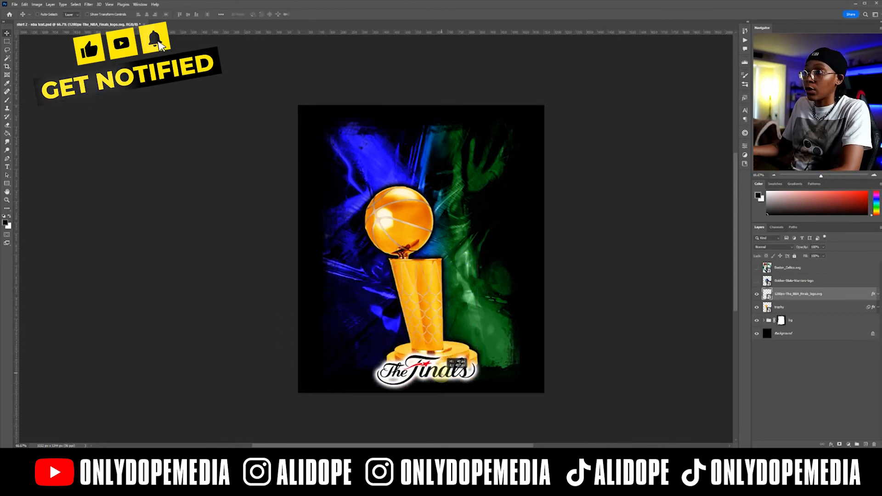
pyautogui.moveTo(441, 374); pyautogui.dragTo(446, 281)
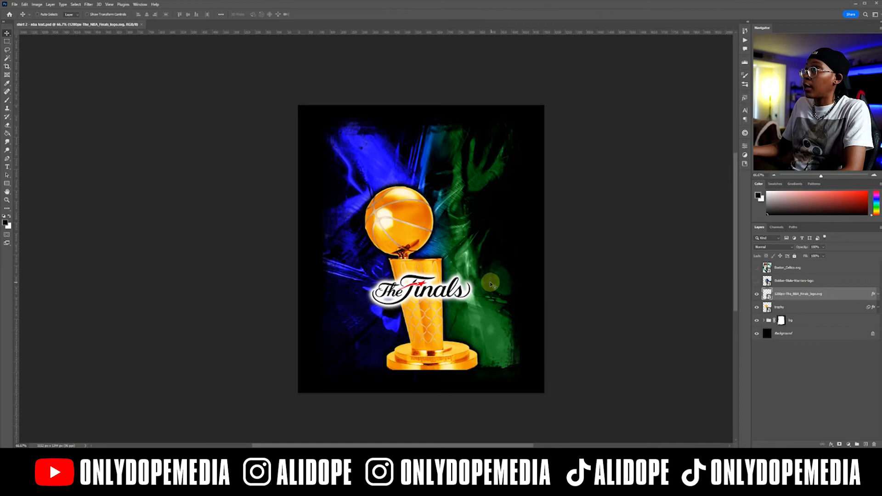
# Add the text "2022 NBA" above the trophy and set its color to white.
pyautogui.press('t')
pyautogui.click(411, 164)
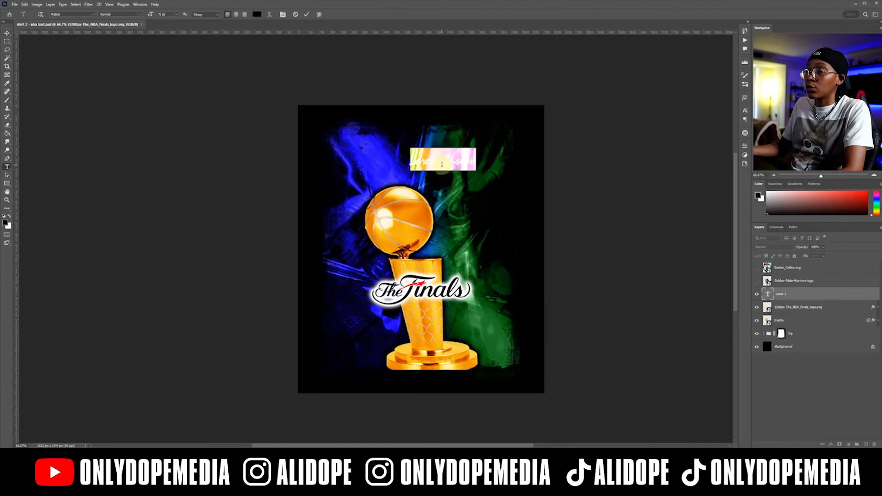
pyautogui.click(441, 164)
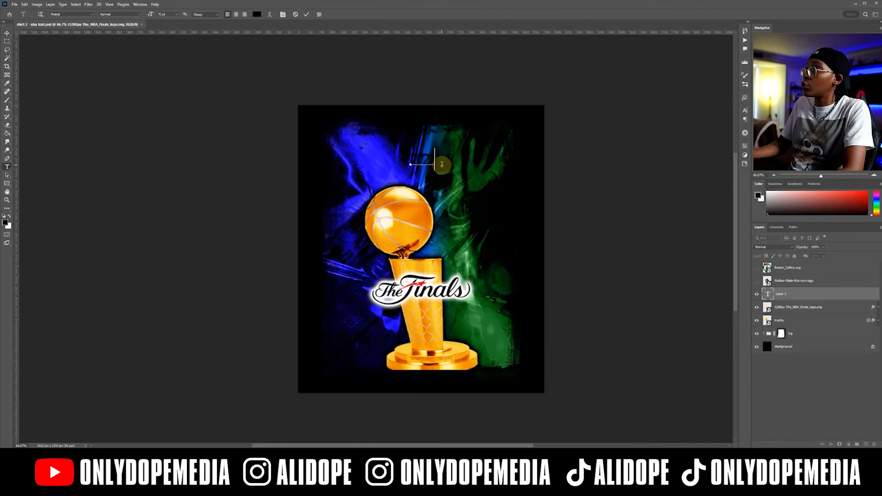
pyautogui.write('2022 NBA')
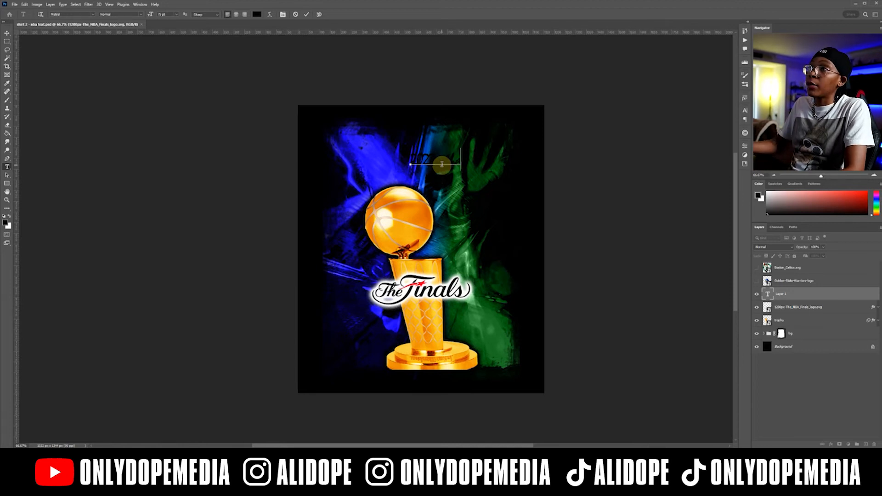
pyautogui.hotkey('ctrl', 'a')
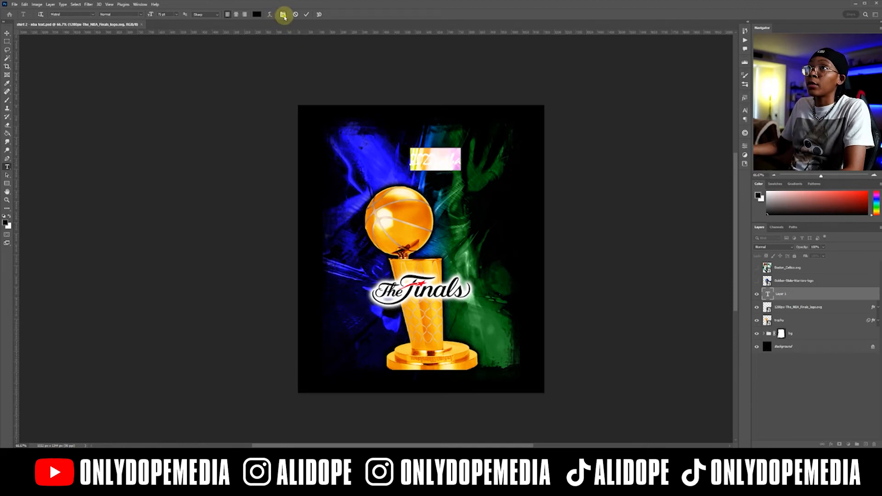
pyautogui.click(283, 14)
pyautogui.click(727, 147)
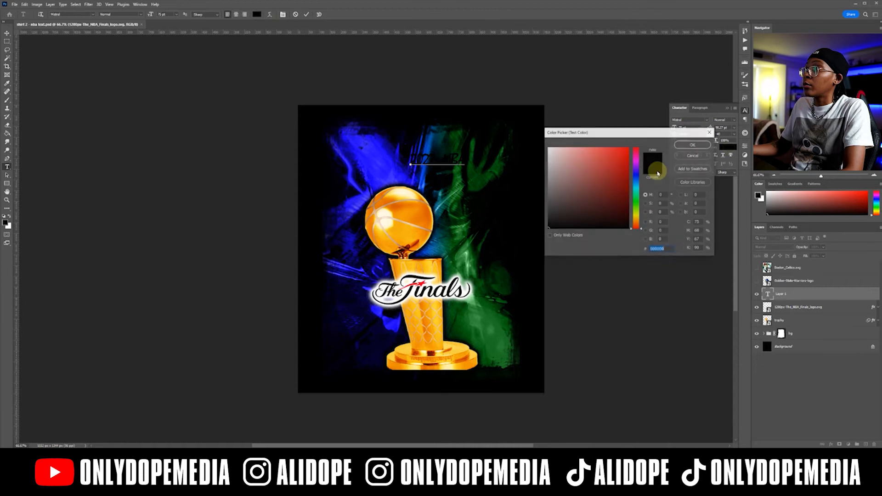
pyautogui.moveTo(594, 170); pyautogui.dragTo(513, 123)
pyautogui.click(683, 144)
# Enlarge the 2022 NBA text, set its font to Aachen Bold, and tighten its letter tracking.
pyautogui.moveTo(675, 127); pyautogui.dragTo(709, 130)
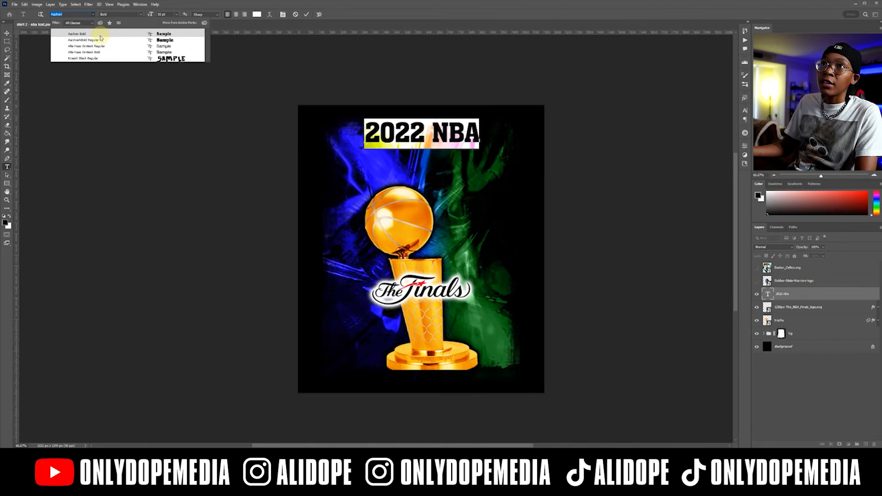
pyautogui.click(100, 36)
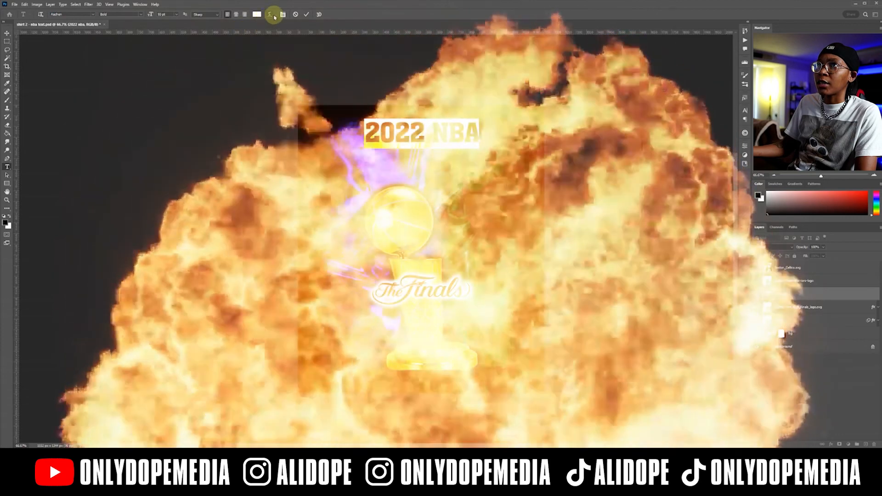
pyautogui.click(282, 14)
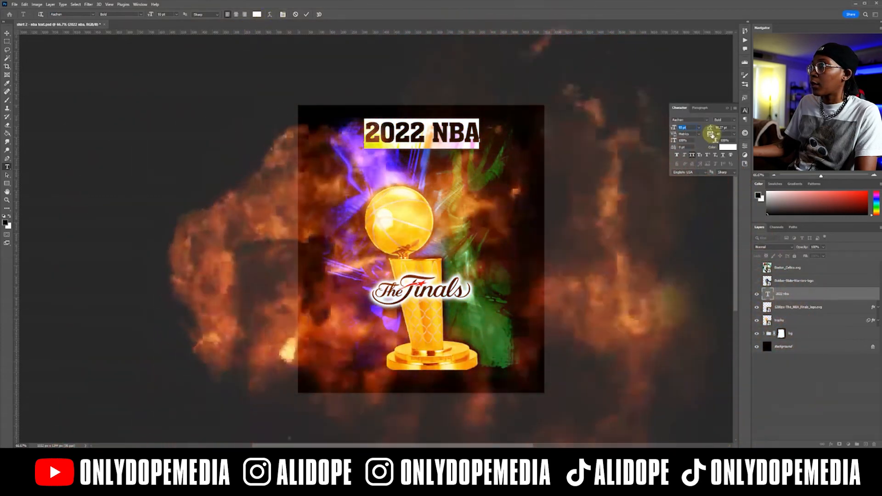
pyautogui.moveTo(713, 135); pyautogui.dragTo(712, 135)
pyautogui.click(726, 110)
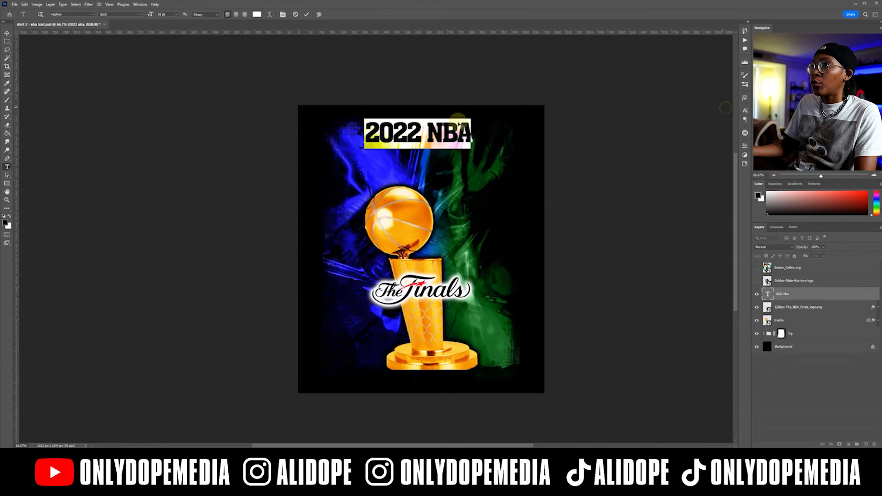
# Duplicate the 2022 NBA text, place the copy just above the trophy's ball, and change its wording to "FINALS".
pyautogui.click(7, 33)
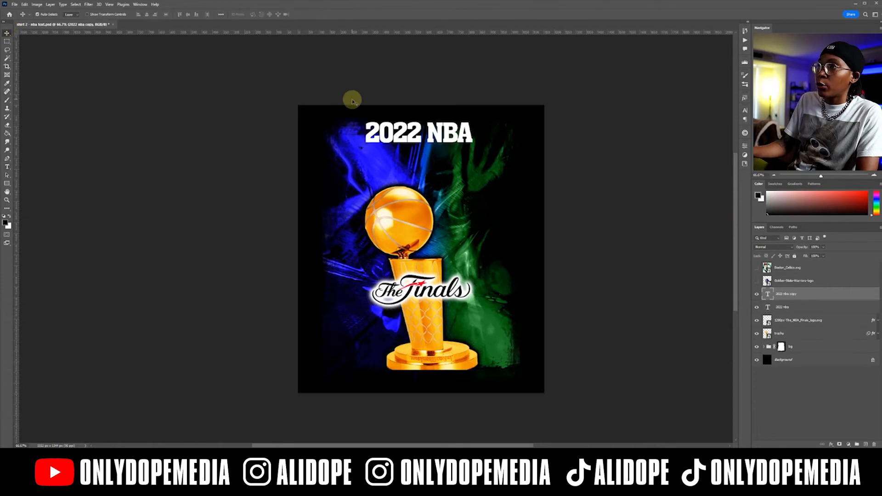
pyautogui.moveTo(413, 130); pyautogui.dragTo(414, 174)
pyautogui.press('t')
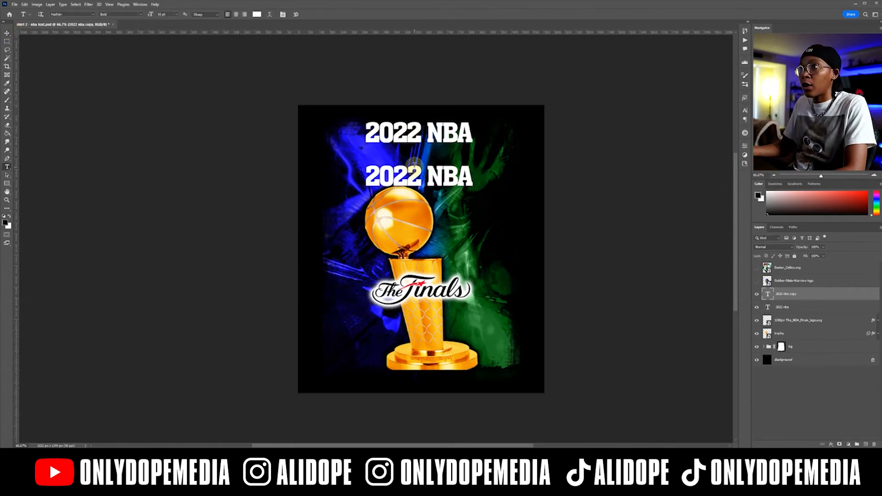
pyautogui.tripleClick(415, 169)
pyautogui.write('cFINALS')
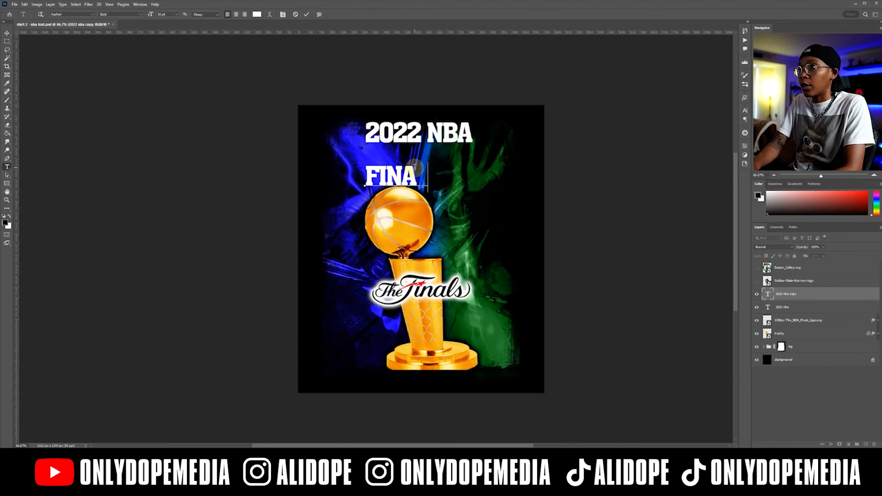
# Set FINALS in a heavier slab-serif font with wider tracking and enlarge it directly beneath 2022 NBA.
pyautogui.doubleClick(416, 165)
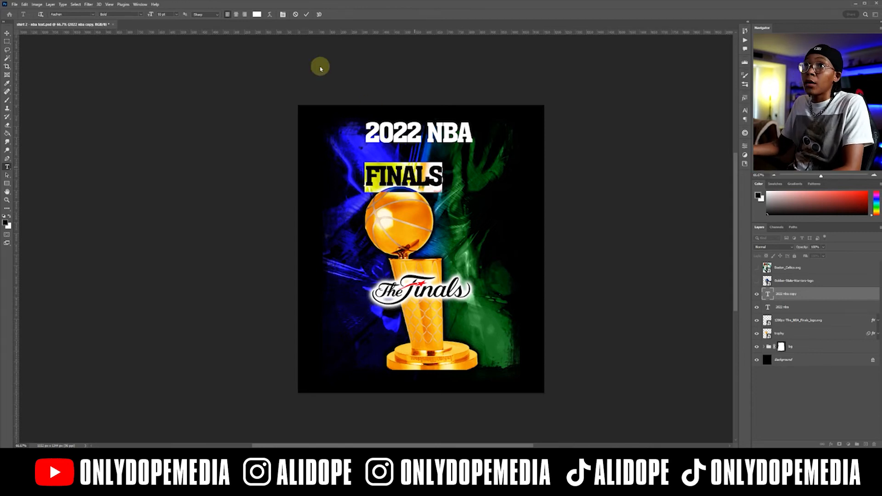
pyautogui.click(140, 15)
pyautogui.click(90, 13)
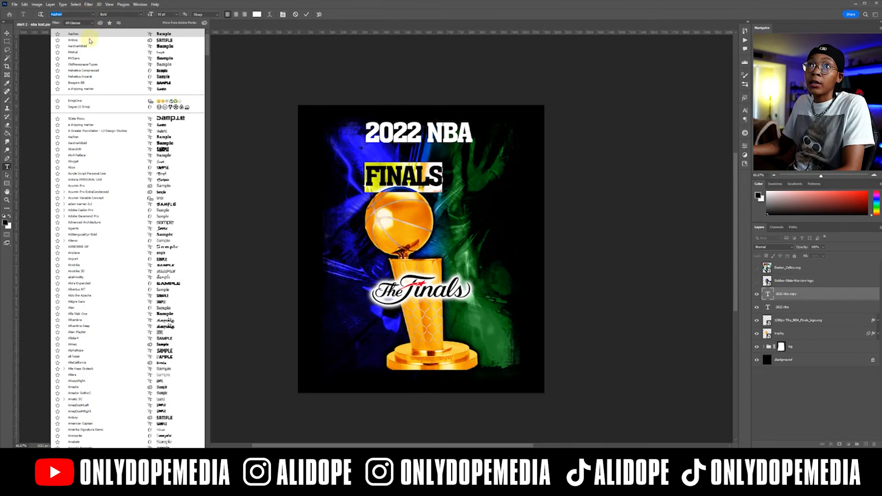
pyautogui.click(88, 47)
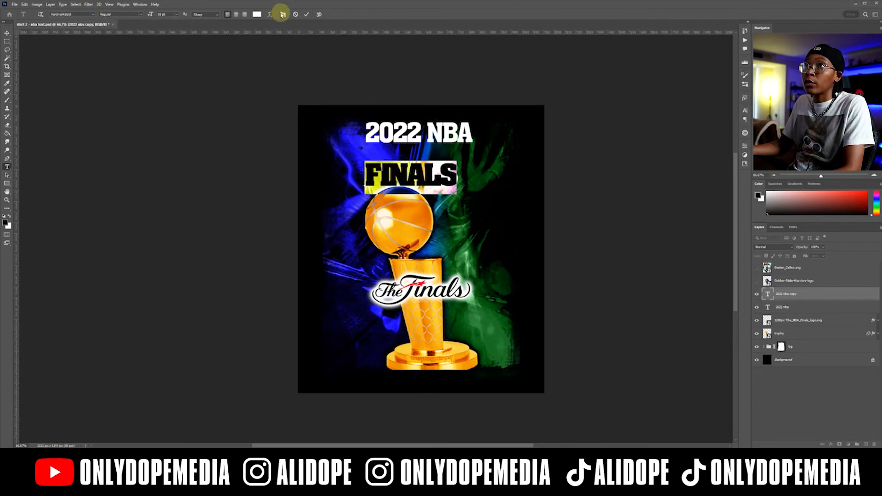
pyautogui.click(282, 14)
pyautogui.moveTo(709, 131); pyautogui.dragTo(709, 132)
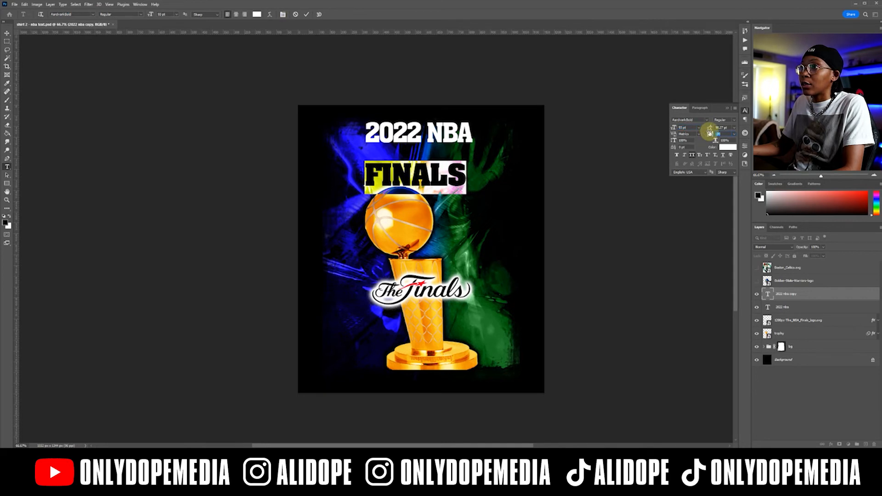
pyautogui.click(307, 15)
# Warp the FINALS text with the Arch style at +30% bend.
pyautogui.click(270, 14)
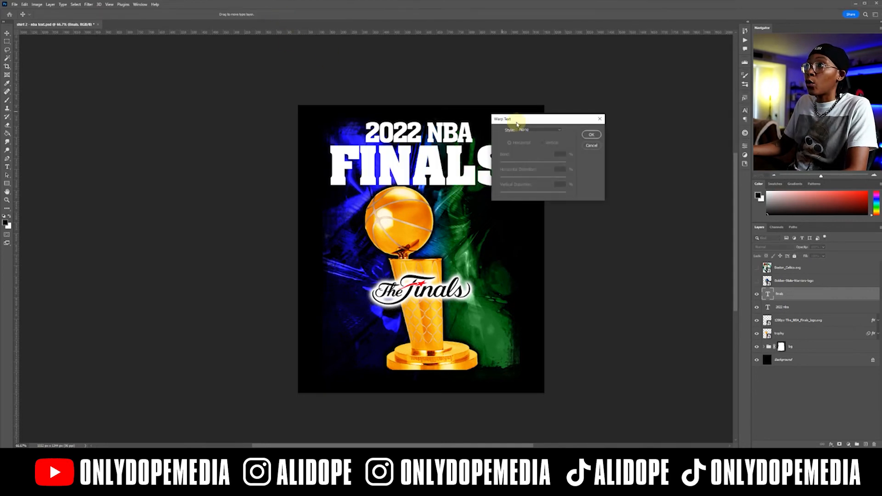
pyautogui.click(523, 130)
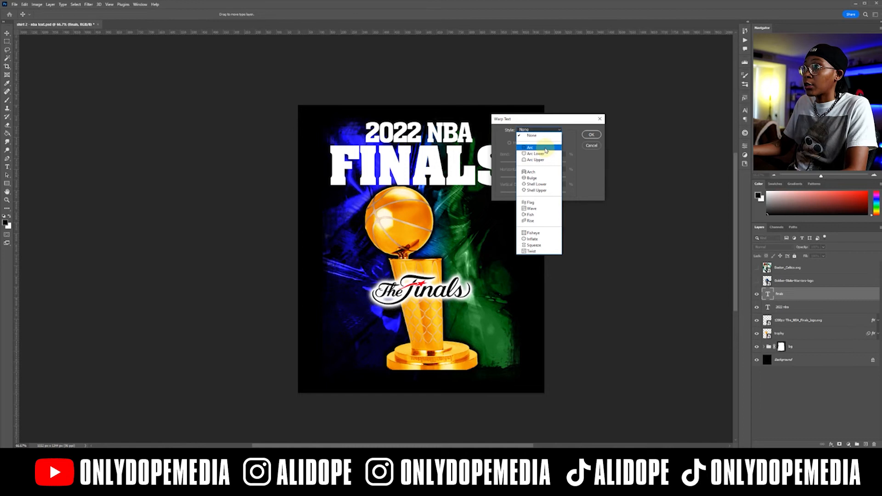
pyautogui.click(546, 148)
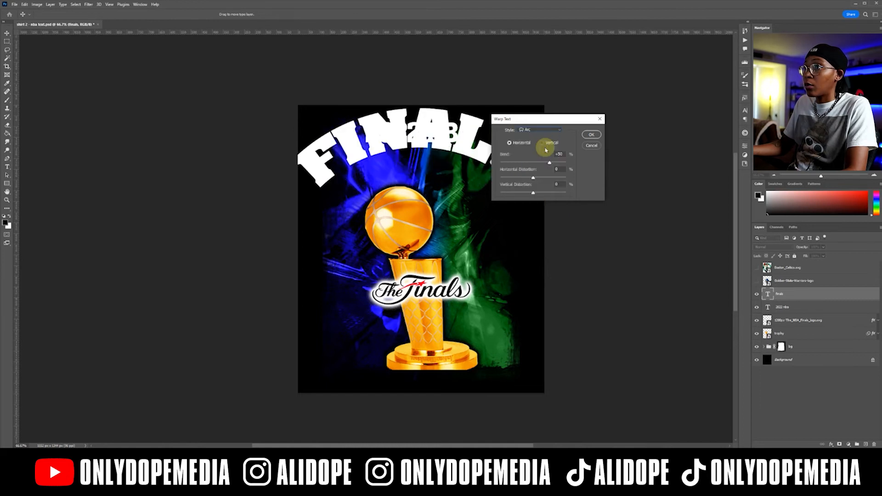
pyautogui.moveTo(549, 163); pyautogui.dragTo(541, 163)
pyautogui.click(538, 130)
pyautogui.click(531, 172)
pyautogui.moveTo(541, 163); pyautogui.dragTo(541, 162)
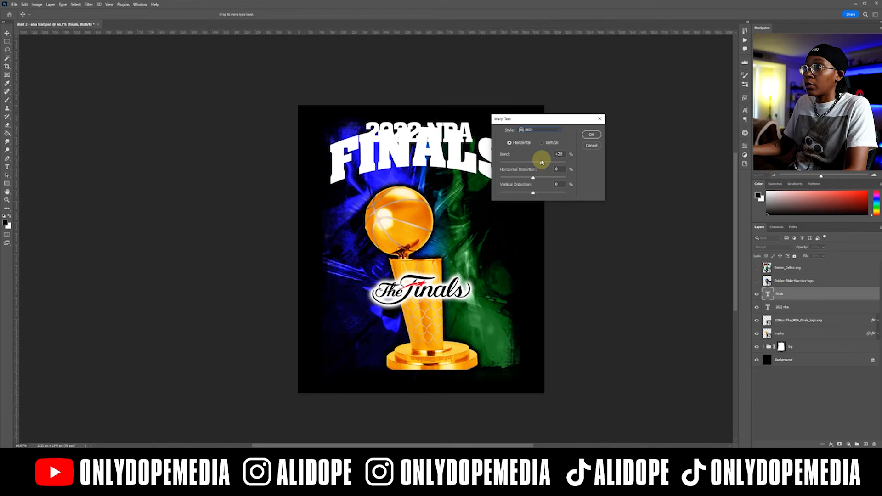
pyautogui.moveTo(542, 162); pyautogui.dragTo(543, 161)
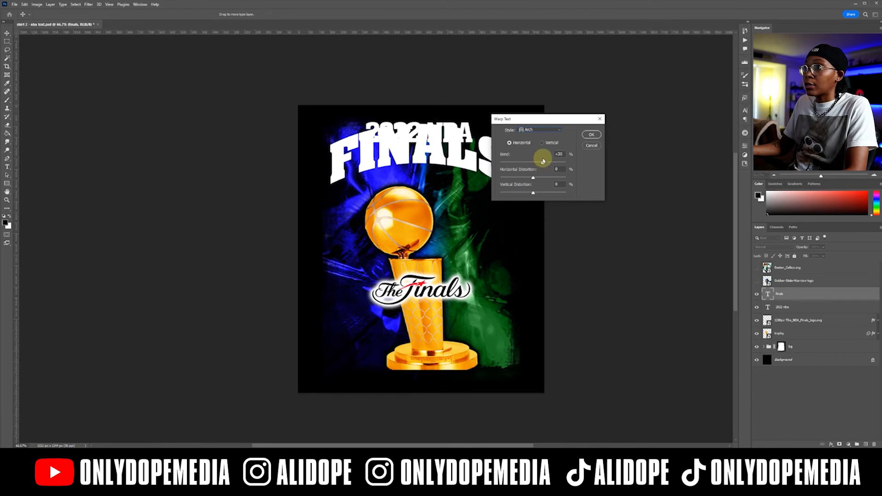
pyautogui.click(591, 134)
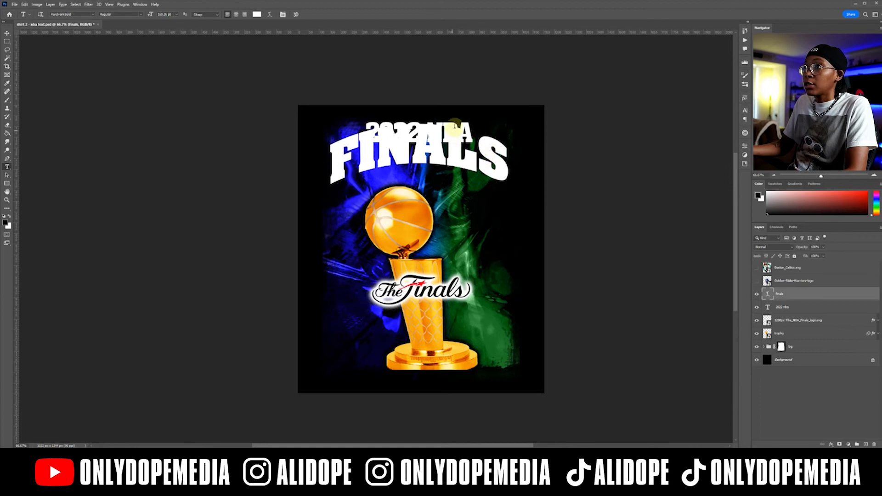
# Warp the 2022 NBA text with the Arch style at +30% bend.
pyautogui.click(800, 306)
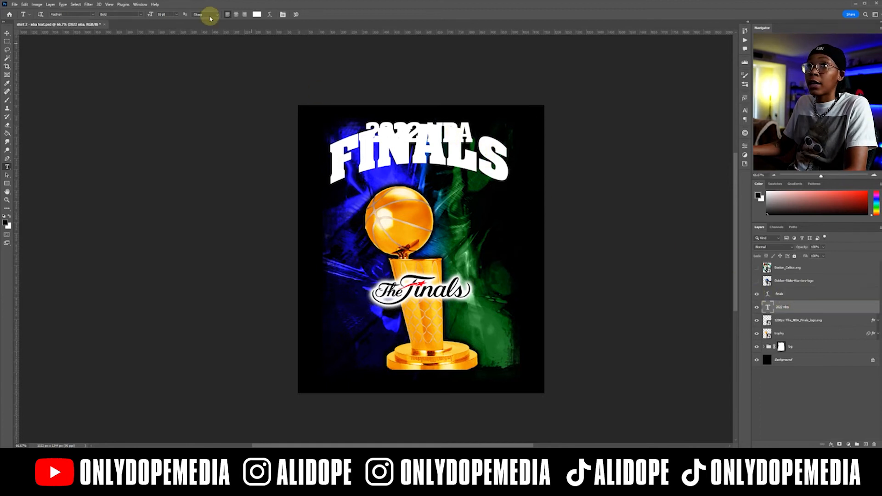
pyautogui.click(270, 14)
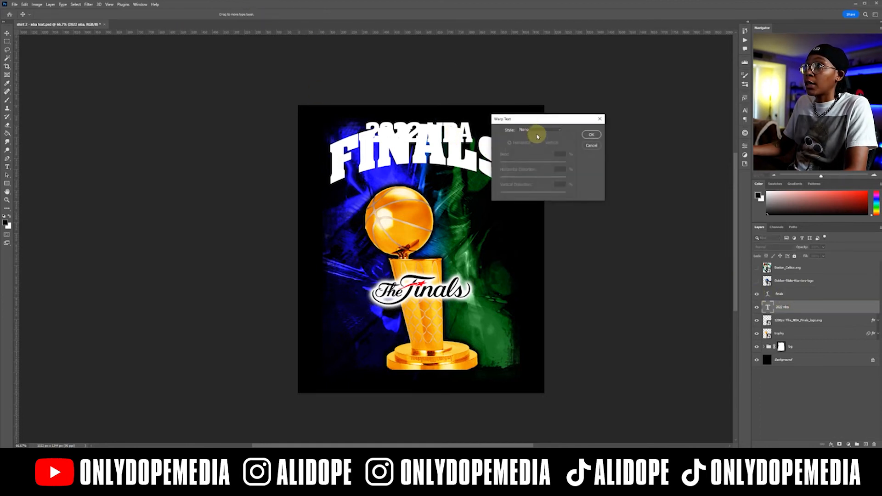
pyautogui.click(538, 130)
pyautogui.click(534, 174)
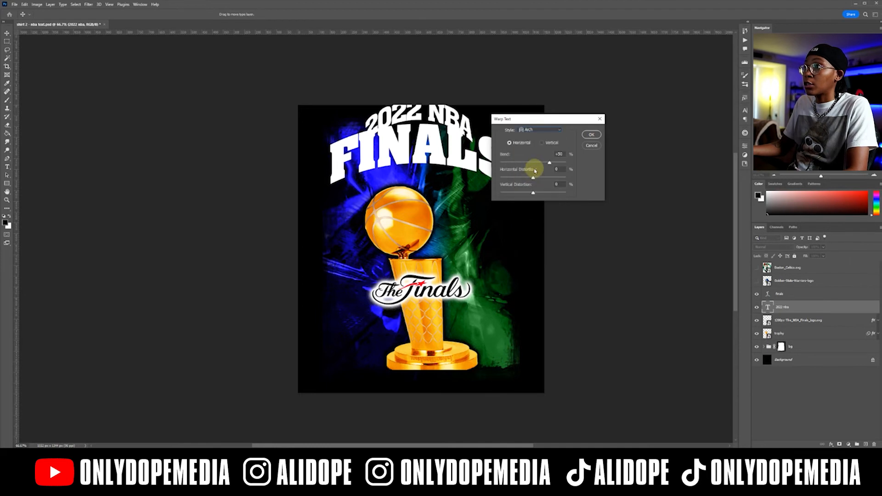
pyautogui.moveTo(549, 162); pyautogui.dragTo(546, 164)
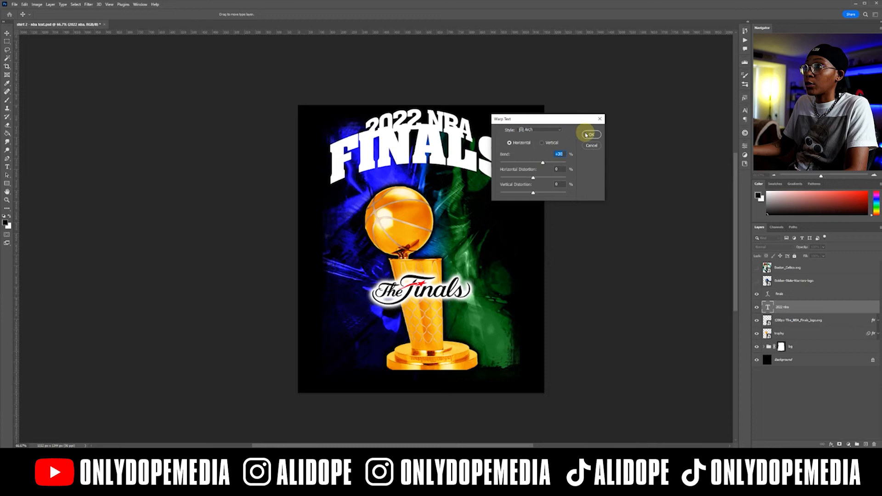
pyautogui.click(590, 135)
# Move the 2022 NBA text up clear of FINALS and set its arch bend to +20%.
pyautogui.press('v')
pyautogui.moveTo(439, 188); pyautogui.dragTo(439, 182)
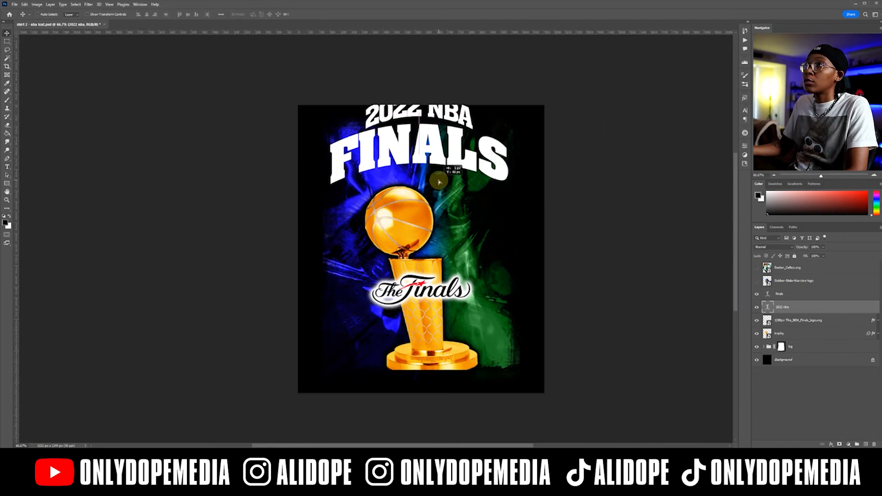
pyautogui.press('t')
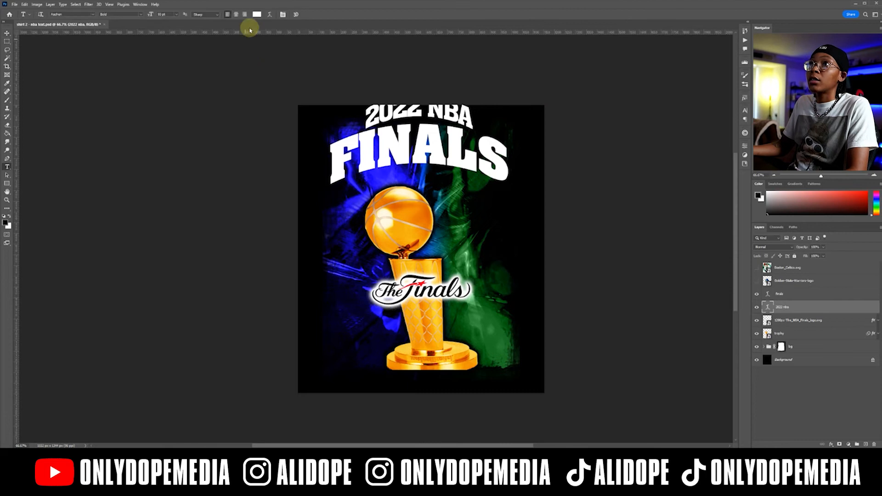
pyautogui.click(263, 14)
pyautogui.moveTo(542, 164); pyautogui.dragTo(539, 164)
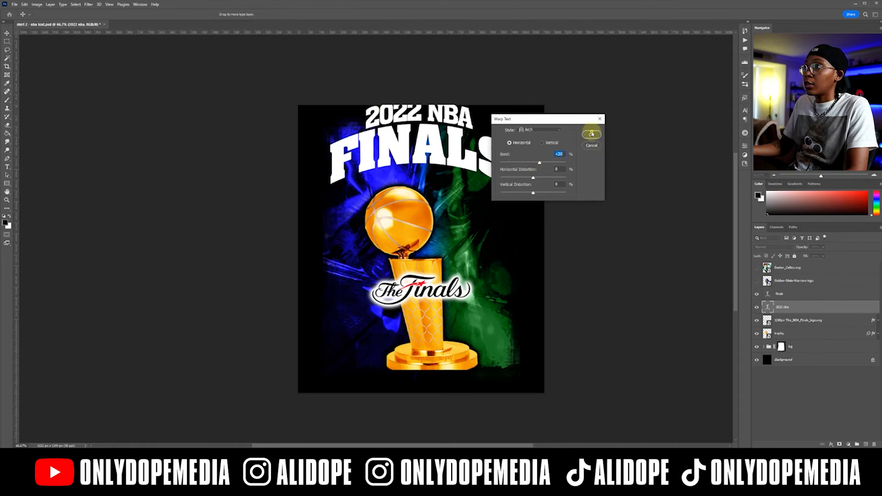
pyautogui.click(591, 134)
# Select both text layers, move them down together to just above the trophy's ball, and save the document.
pyautogui.keyDown('shift'); pyautogui.click(810, 297); pyautogui.keyUp('shift')
pyautogui.press('v')
pyautogui.moveTo(426, 132); pyautogui.dragTo(430, 154)
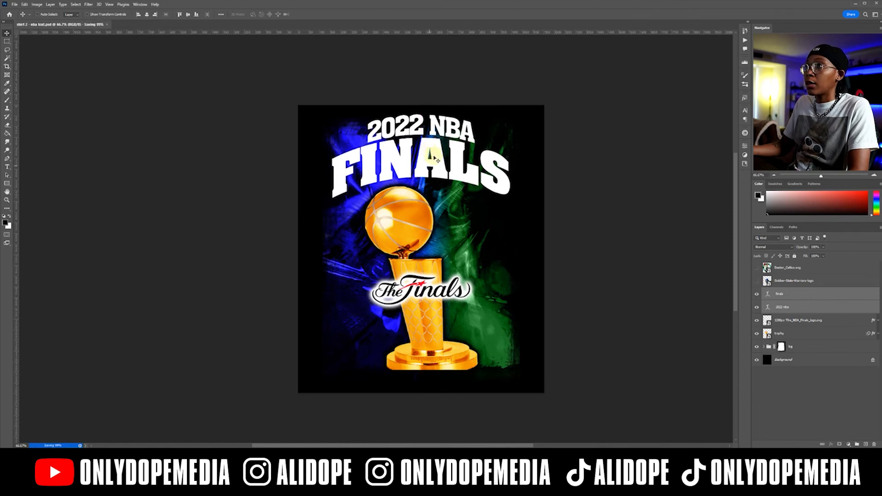
# Apply the blue-and-white glowing style from the ODM 90s SPORTS set to the FINALS text layer.
pyautogui.keyDown('ctrl'); pyautogui.click(796, 296); pyautogui.keyUp('ctrl')
pyautogui.click(796, 296)
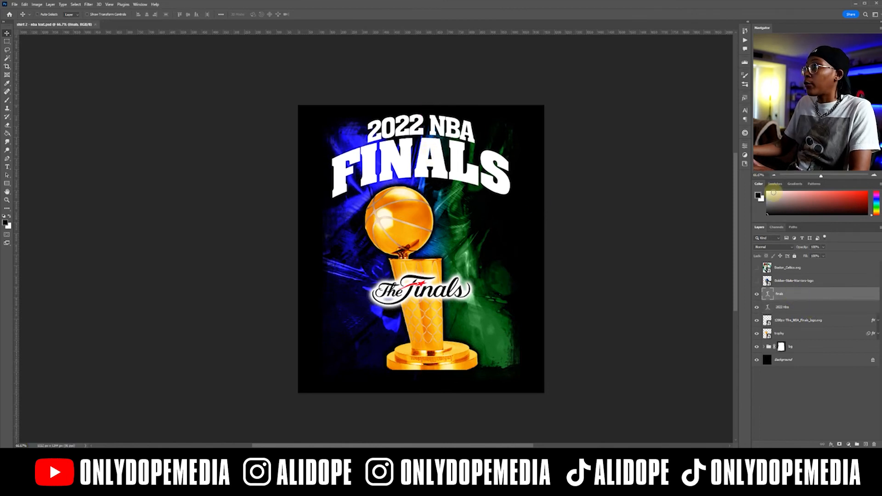
pyautogui.click(745, 99)
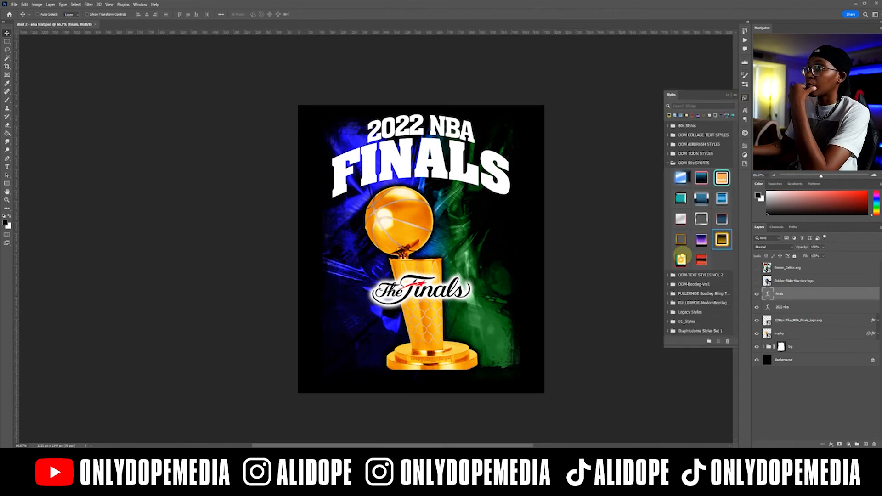
pyautogui.click(681, 259)
pyautogui.click(702, 260)
pyautogui.click(681, 178)
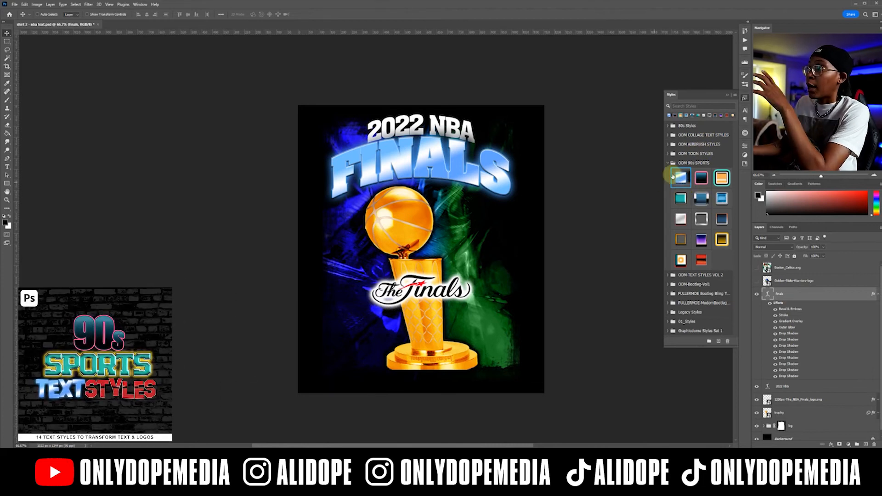
pyautogui.click(728, 95)
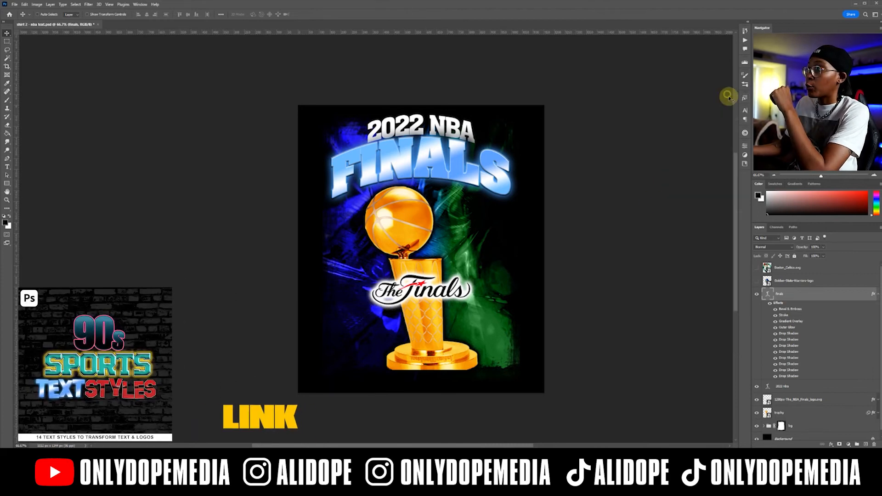
# Collapse the FINALS layer's effects list and look at its Layer Style settings without changing them.
pyautogui.click(877, 295)
pyautogui.doubleClick(819, 299)
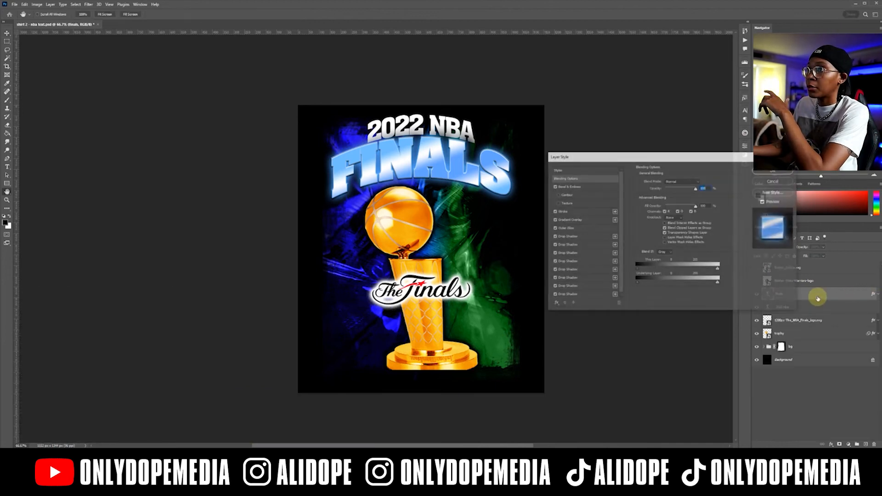
pyautogui.click(781, 183)
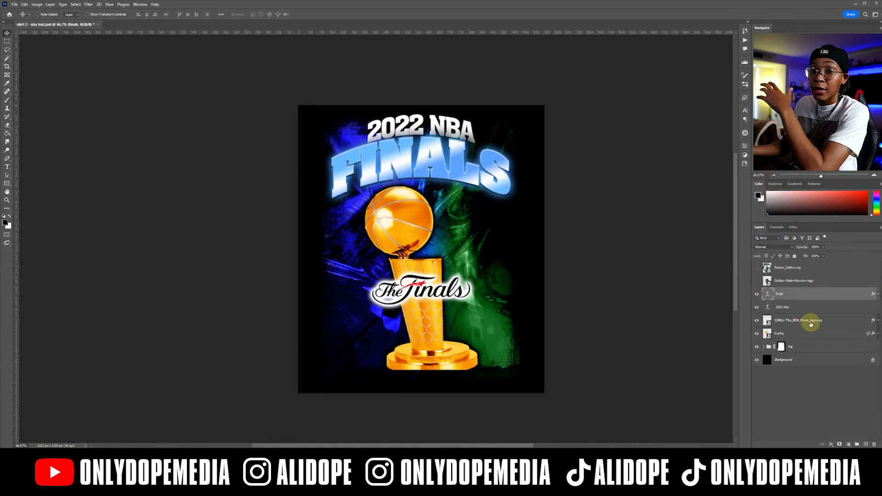